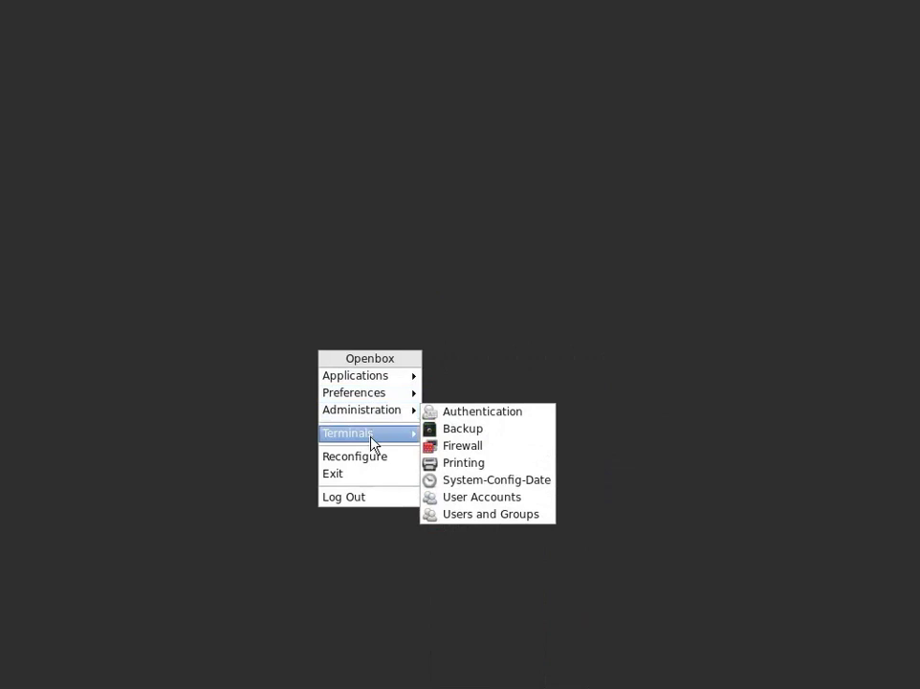
Step: Exit Openbox from its root menu and confirm the exit prompt
{"action": "left_click", "coordinate": [351, 481]}
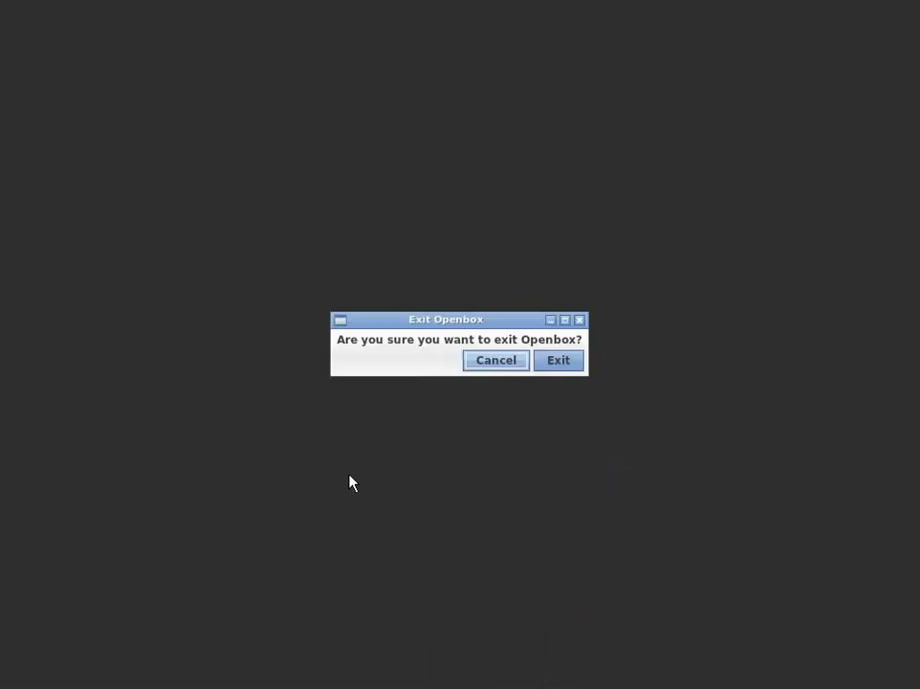
{"action": "left_click", "coordinate": [557, 364]}
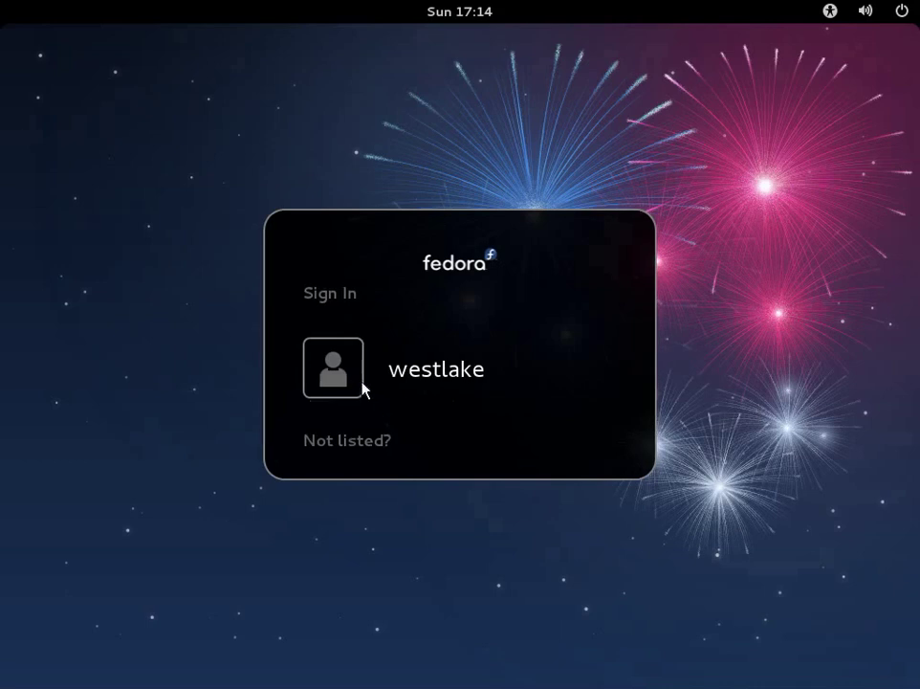
Step: Sign in to the user account with the GNOME session selected and the account password
{"action": "left_click", "coordinate": [364, 388]}
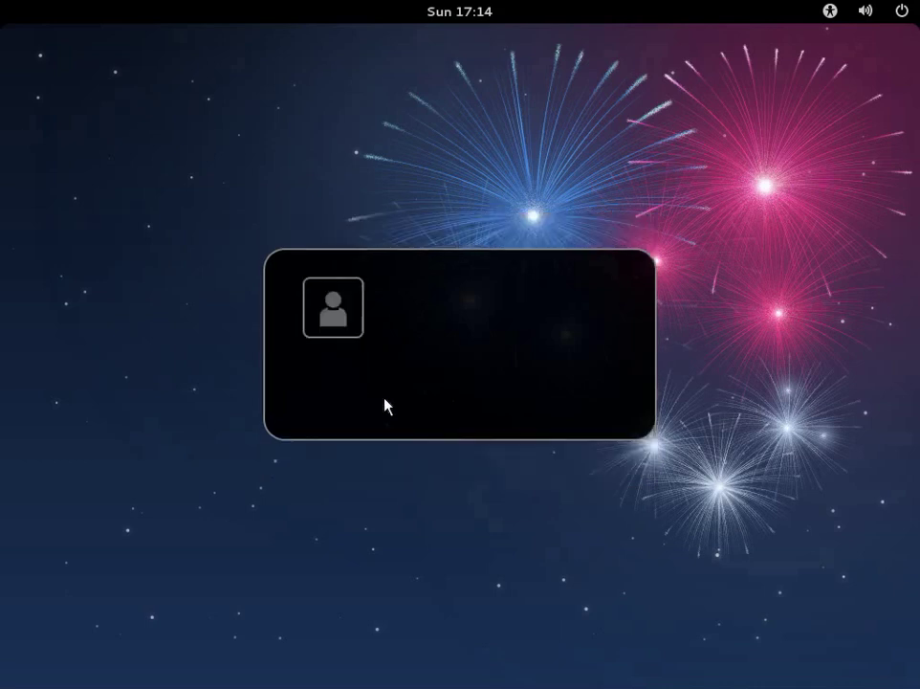
{"action": "left_click", "coordinate": [389, 341]}
{"action": "left_click", "coordinate": [413, 351]}
{"action": "left_click", "coordinate": [413, 342]}
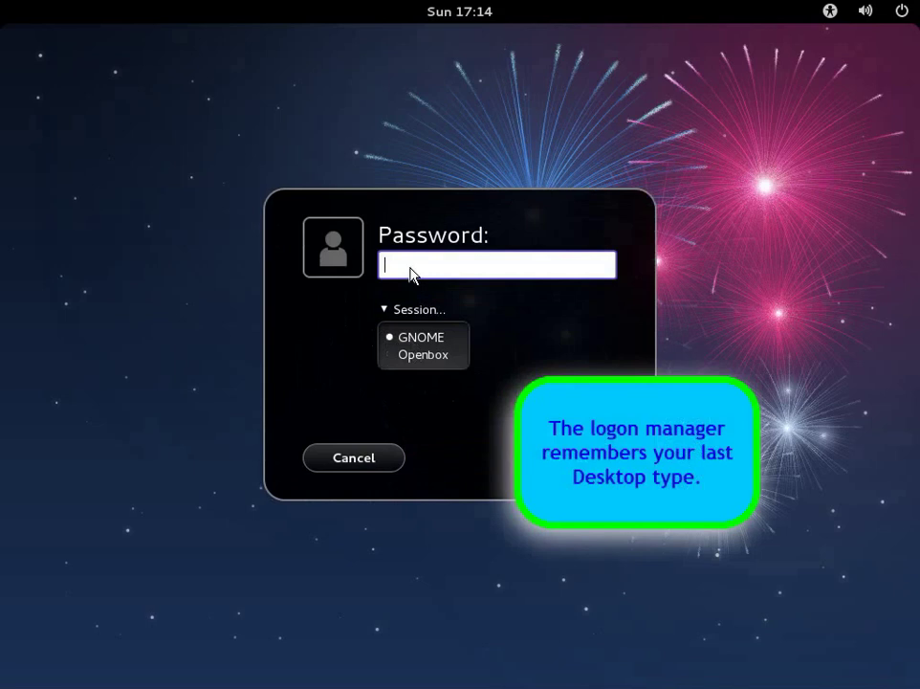
{"action": "type", "text": "********"}
{"action": "left_click", "coordinate": [564, 467]}
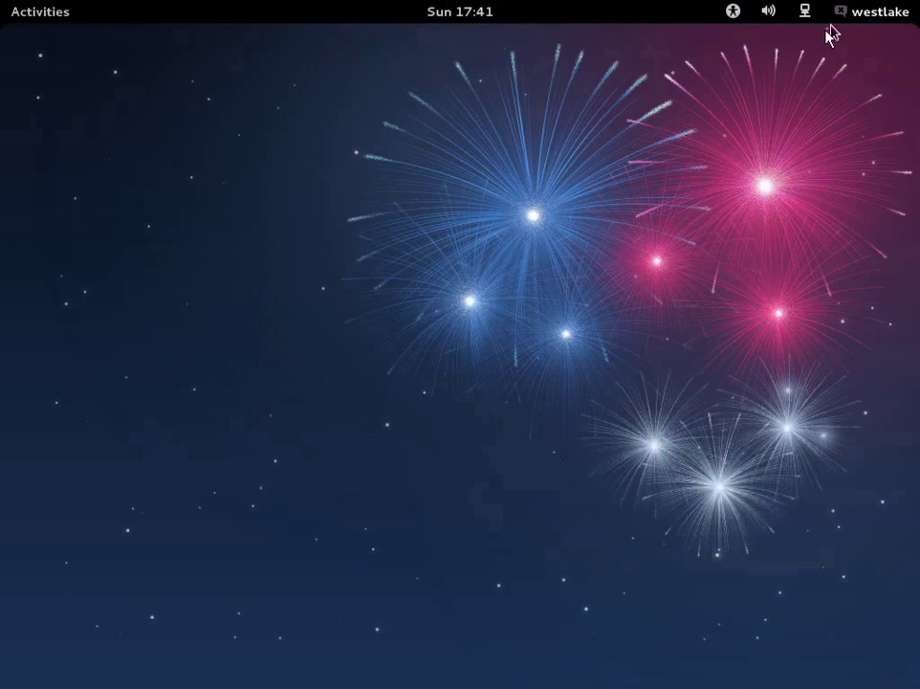
Step: Check User Accounts in System Settings, where unlocking fails for this Standard account
{"action": "left_click", "coordinate": [868, 17]}
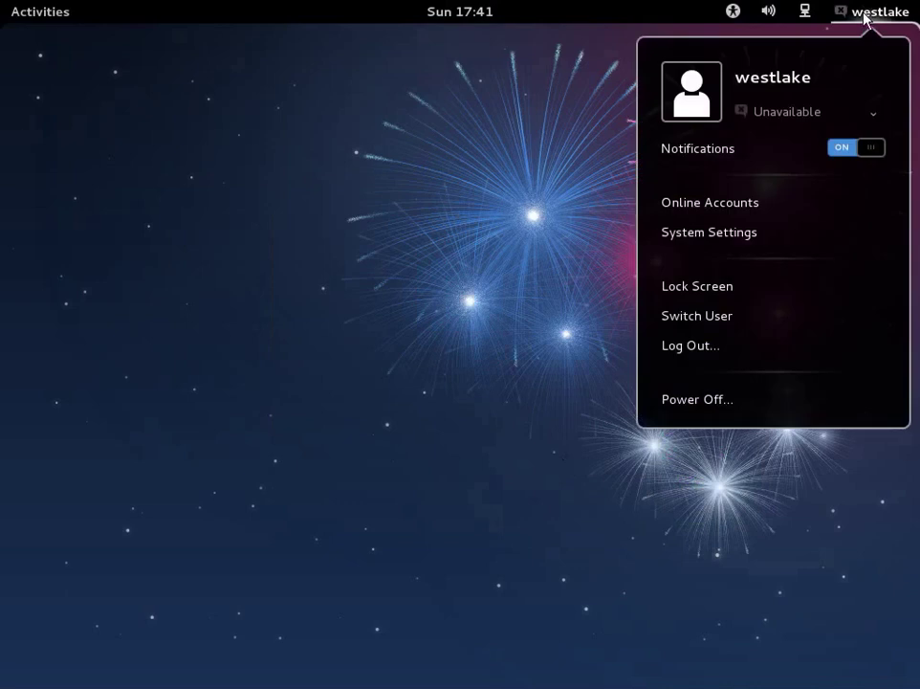
{"action": "left_click", "coordinate": [714, 240]}
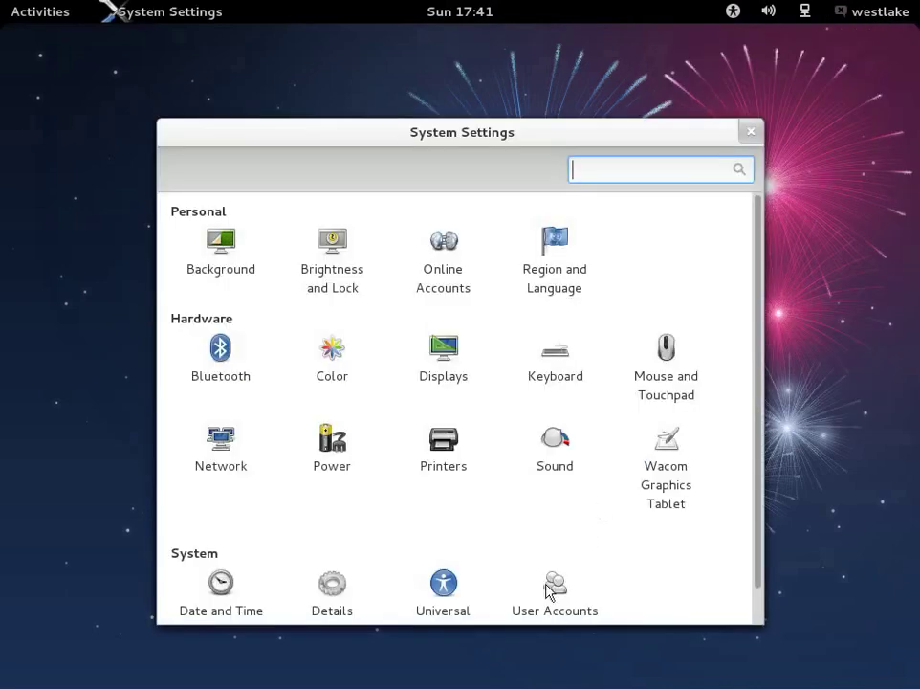
{"action": "scroll", "coordinate": [553, 589], "scroll_direction": "down", "scroll_amount": 1}
{"action": "left_click", "coordinate": [552, 592]}
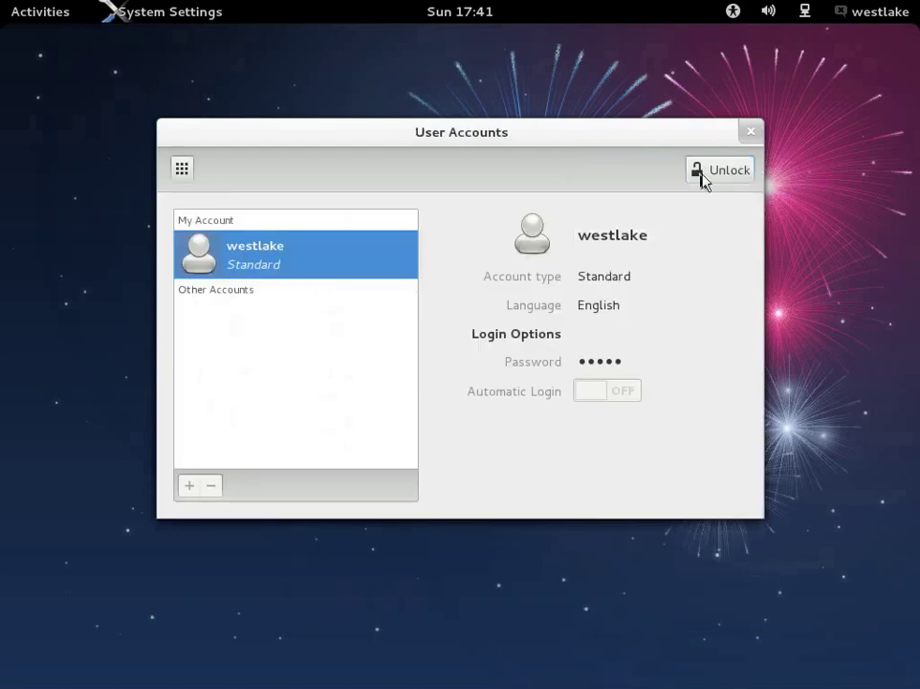
{"action": "left_click", "coordinate": [725, 169]}
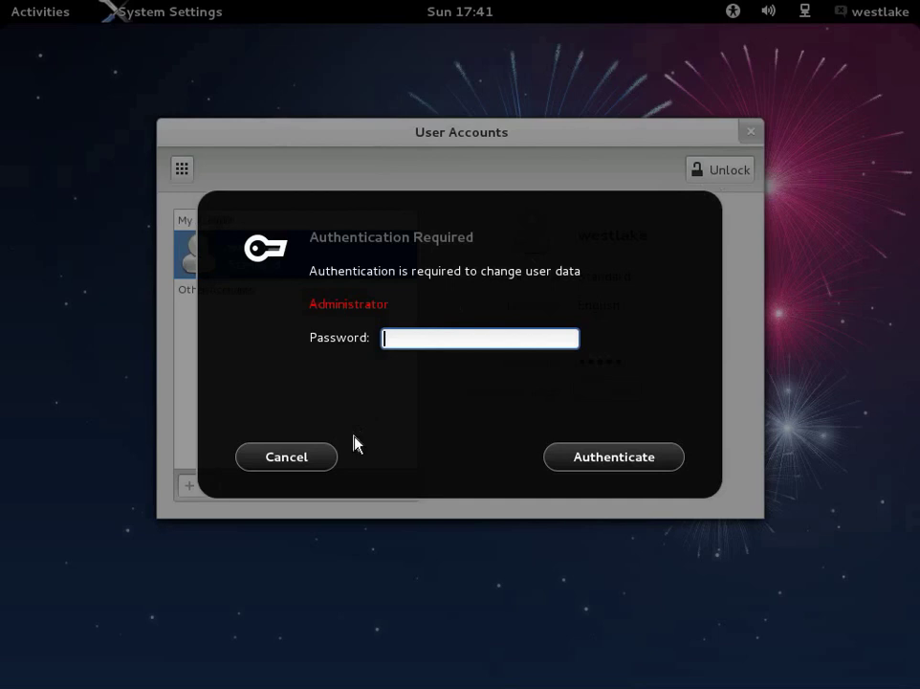
{"action": "left_click", "coordinate": [287, 457]}
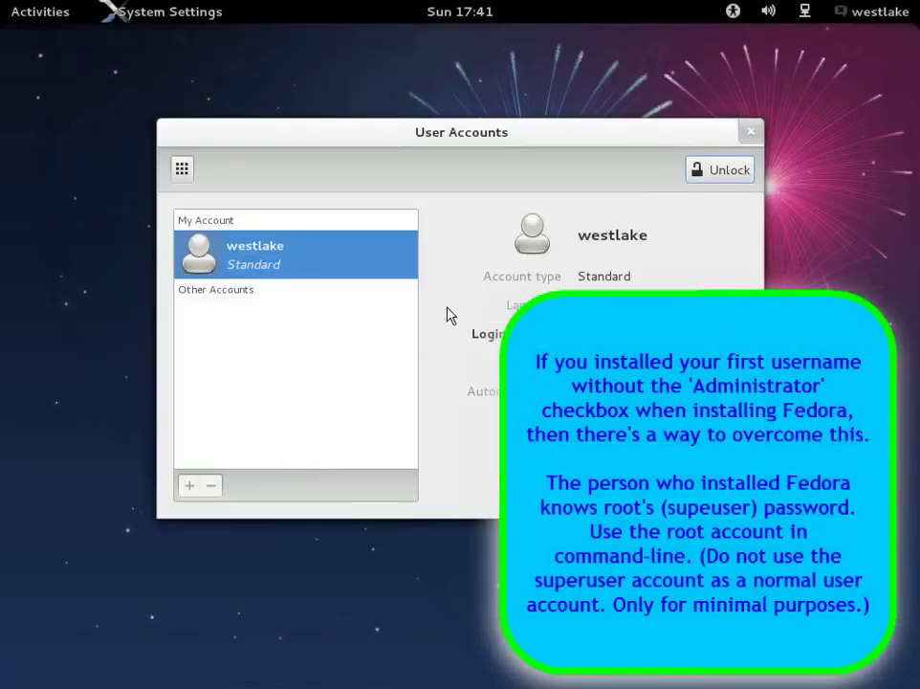
{"action": "left_click", "coordinate": [754, 136]}
Step: Log out of the GNOME session from the user menu
{"action": "left_click", "coordinate": [873, 12]}
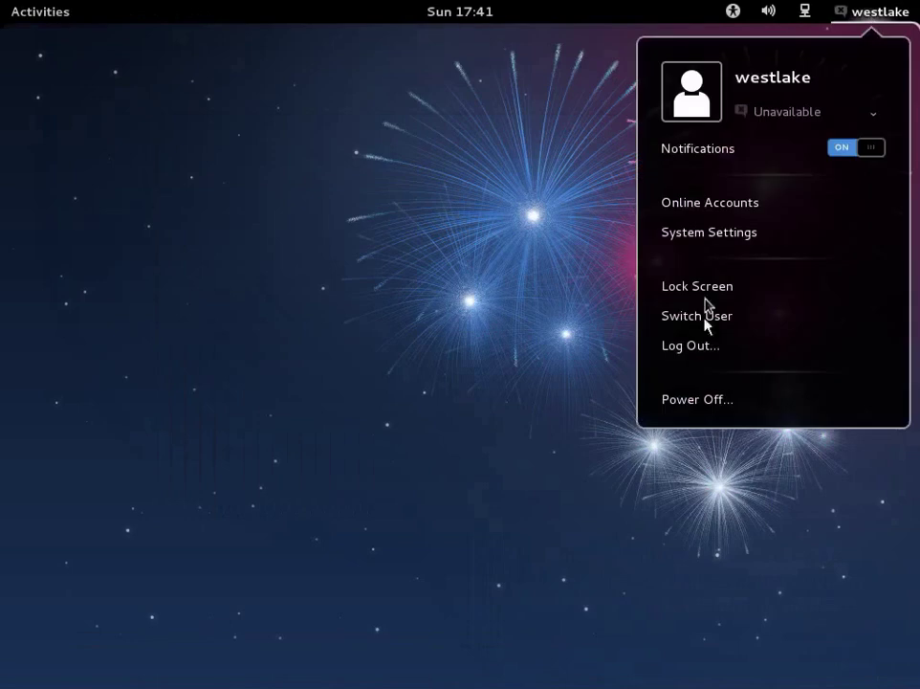
{"action": "left_click", "coordinate": [711, 350]}
{"action": "left_click", "coordinate": [571, 422]}
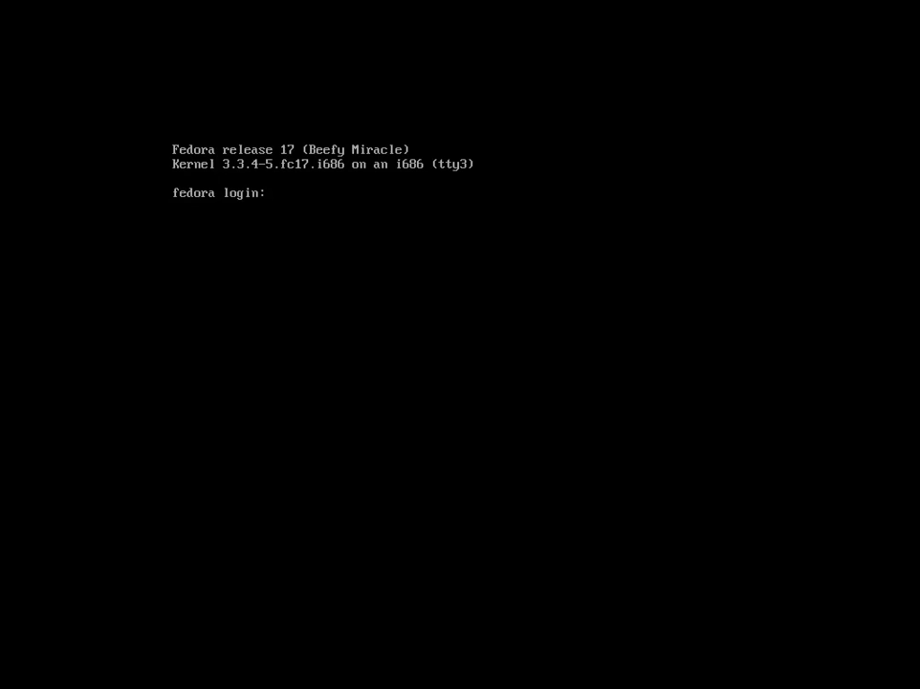
Step: Log in as root on tty3 and add the user to wheel with usermod -a -G wheel
{"action": "type", "text": "root"}
{"action": "key", "text": "Return"}
{"action": "key", "text": "Return"}
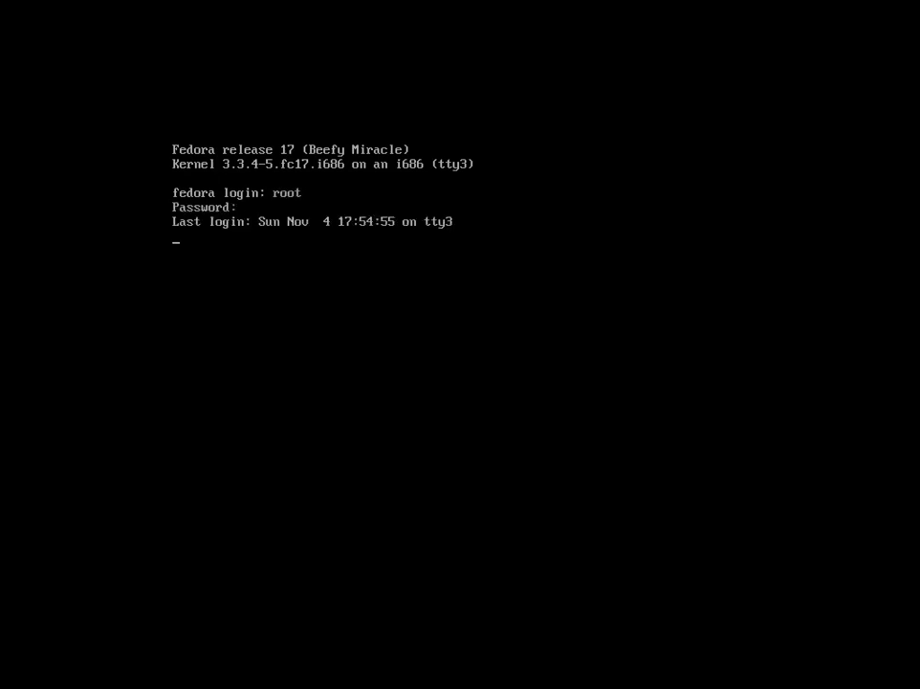
{"action": "type", "text": "usermod -a -G wheel westlake"}
{"action": "key", "text": "Return"}
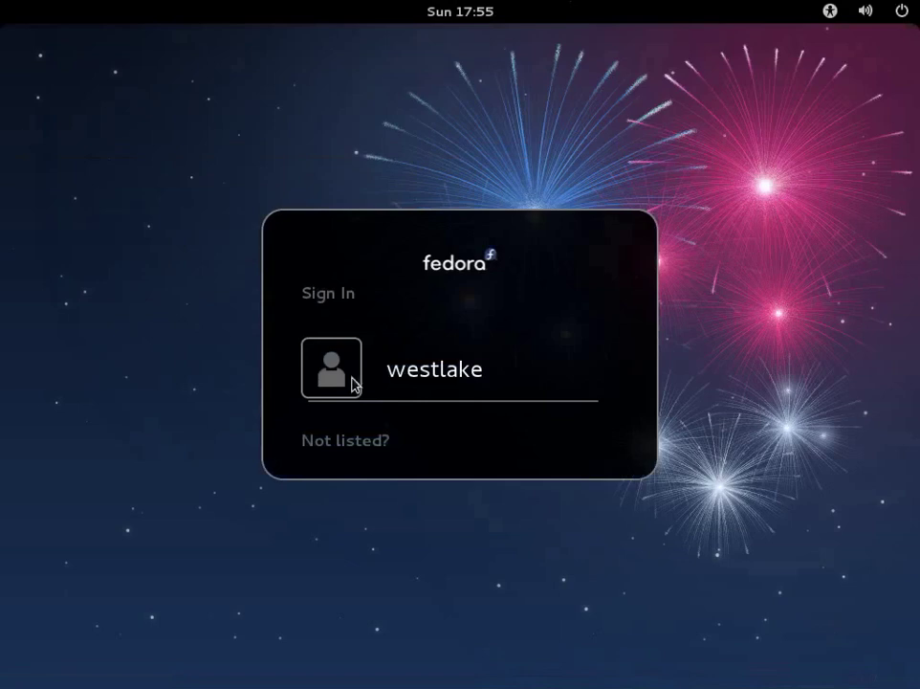
Step: Sign back in to the user account's GNOME session with its password
{"action": "left_click", "coordinate": [362, 376]}
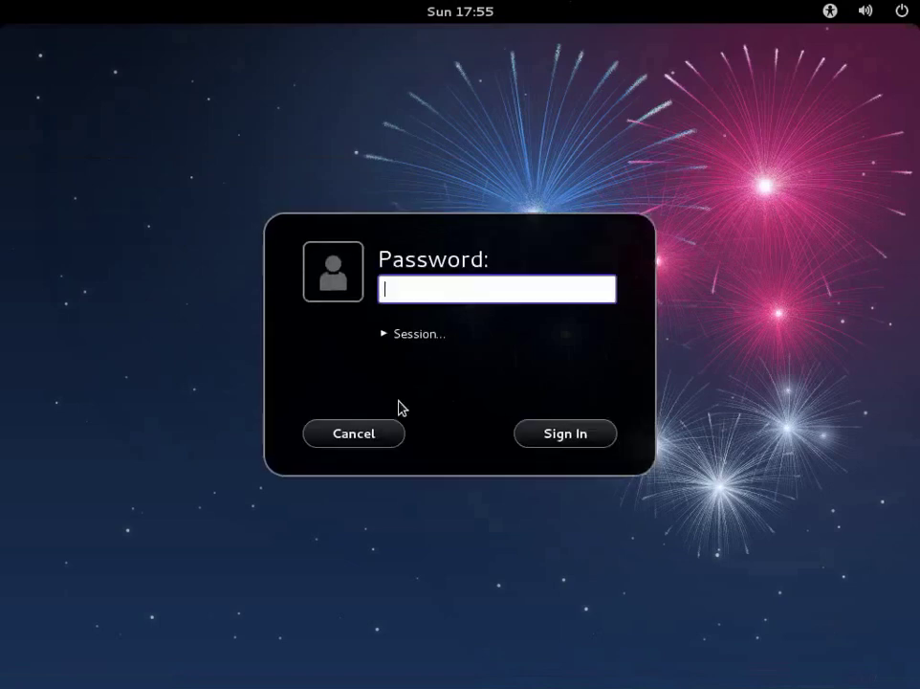
{"action": "left_click", "coordinate": [413, 331]}
{"action": "type", "text": "********"}
{"action": "key", "text": "Return"}
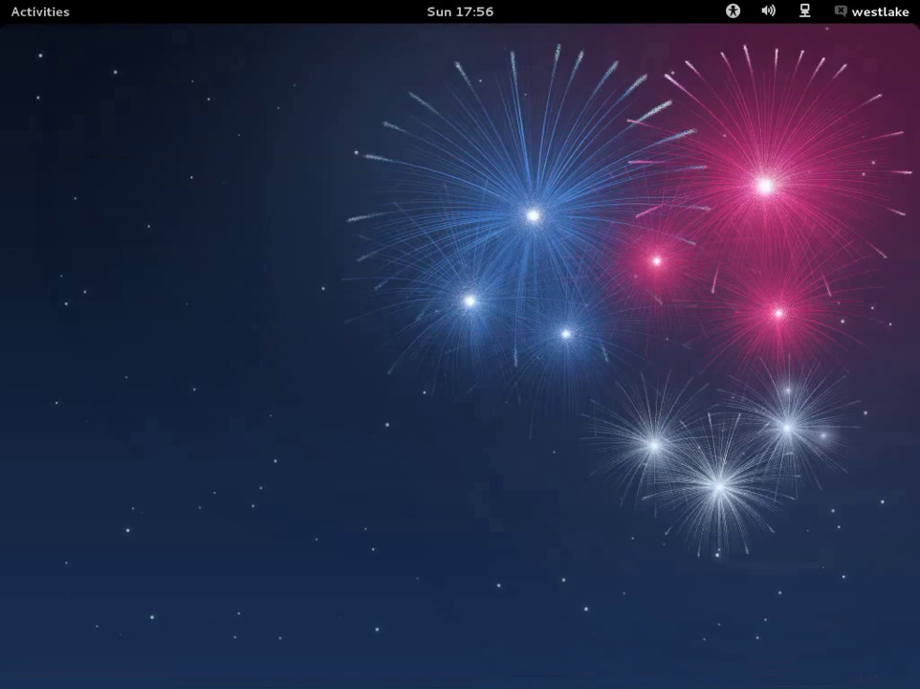
{"action": "left_click", "coordinate": [875, 12]}
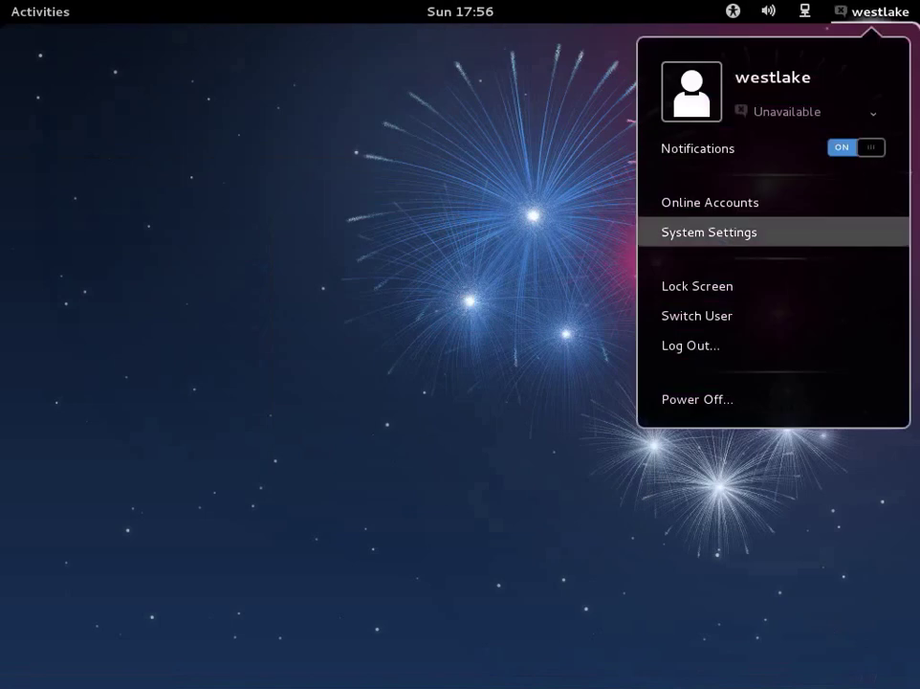
Step: Reopen User Accounts in System Settings to see the account now listed as Administrator
{"action": "left_click", "coordinate": [709, 231]}
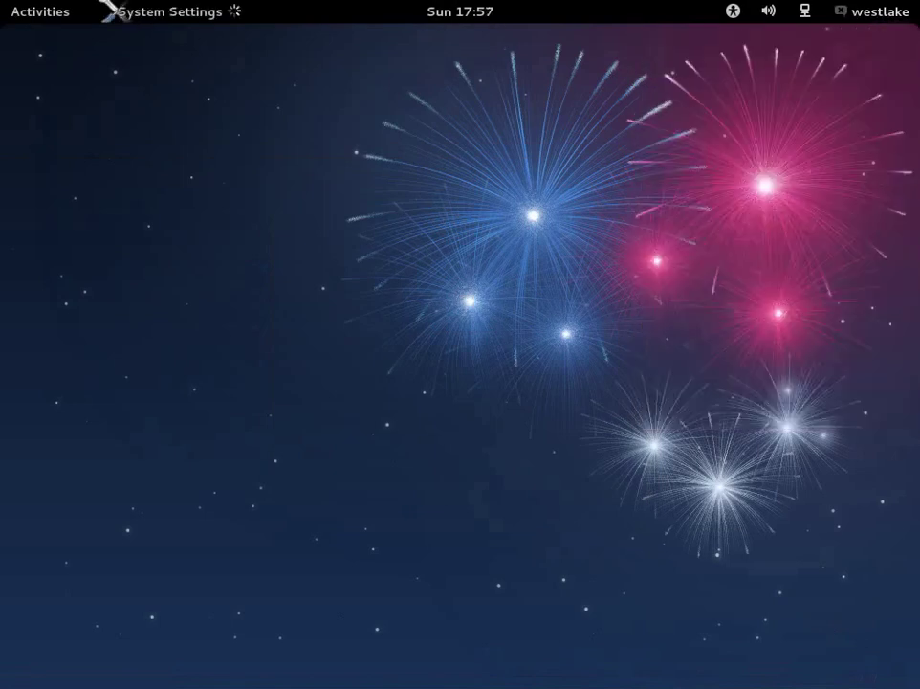
{"action": "left_click", "coordinate": [555, 568]}
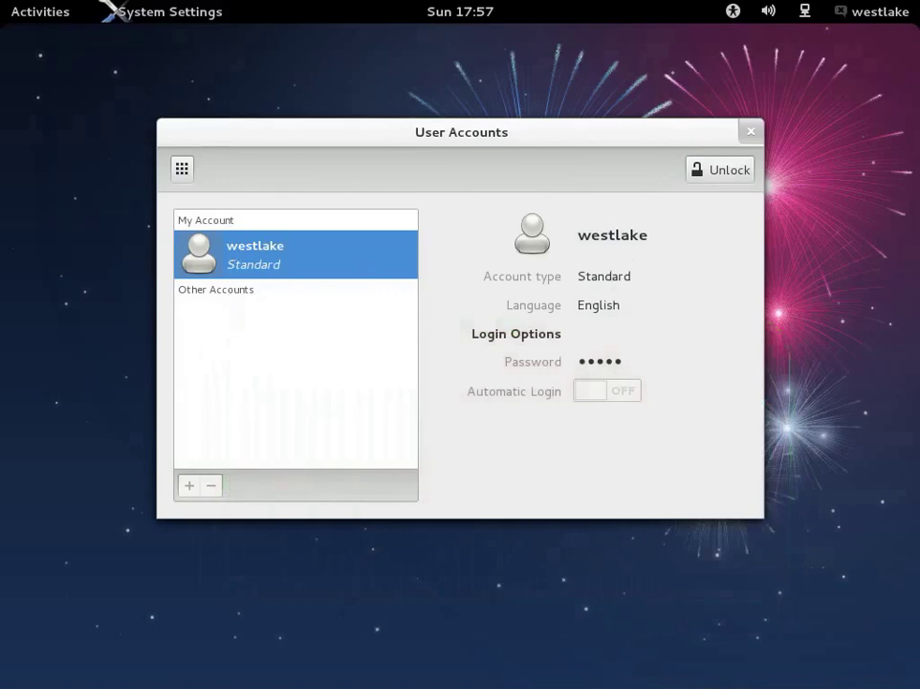
{"action": "left_click_drag", "start_coordinate": [440, 169], "coordinate": [424, 177]}
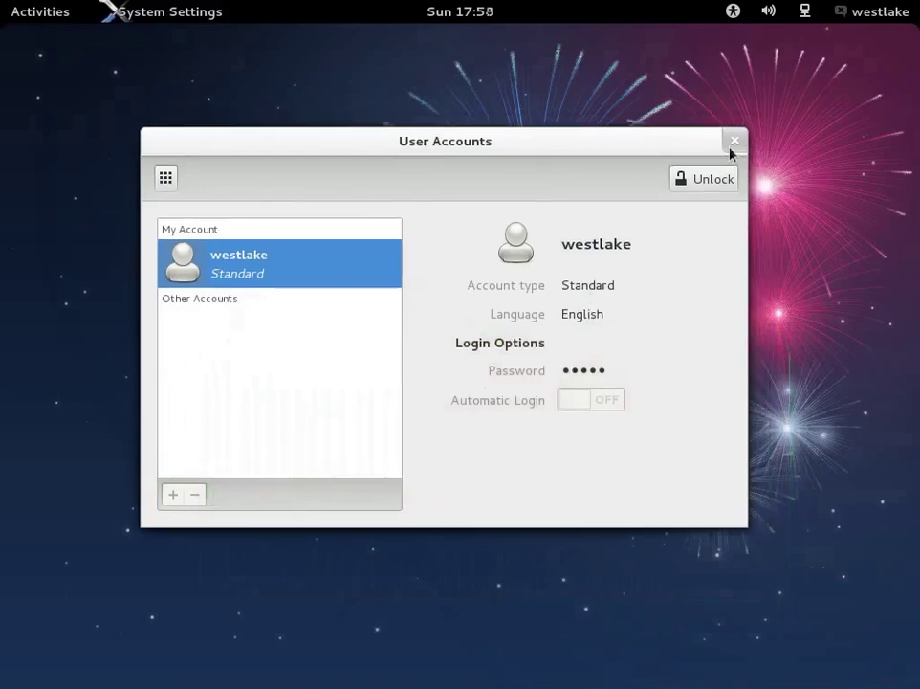
{"action": "left_click", "coordinate": [734, 143]}
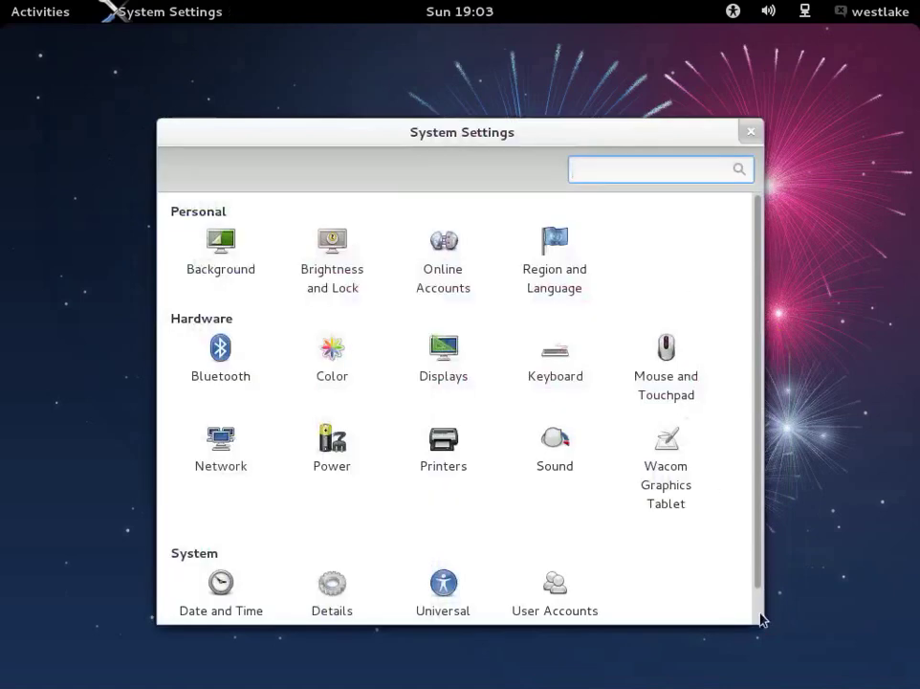
{"action": "scroll", "coordinate": [760, 605], "scroll_direction": "down", "scroll_amount": 1}
{"action": "scroll", "coordinate": [760, 603], "scroll_direction": "down", "scroll_amount": 1}
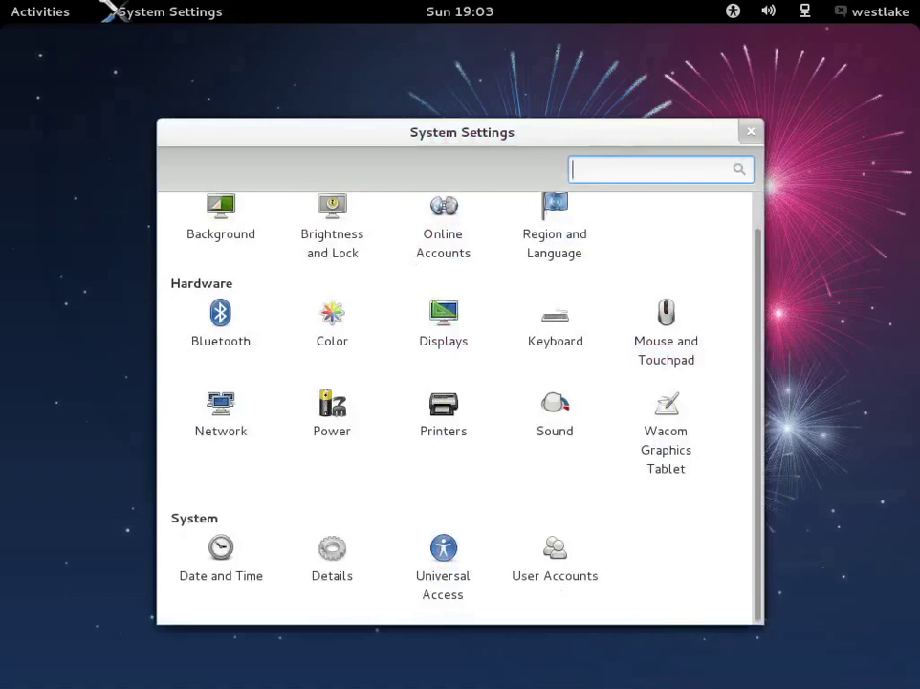
{"action": "left_click", "coordinate": [565, 546]}
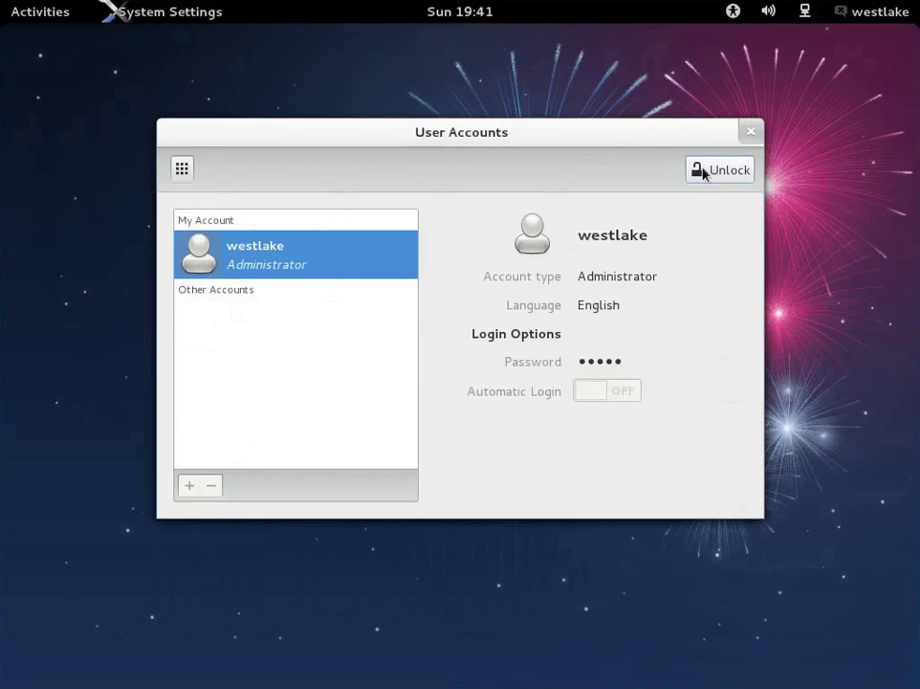
Step: Unlock User Accounts and create a new standard account named wl2
{"action": "left_click", "coordinate": [703, 172]}
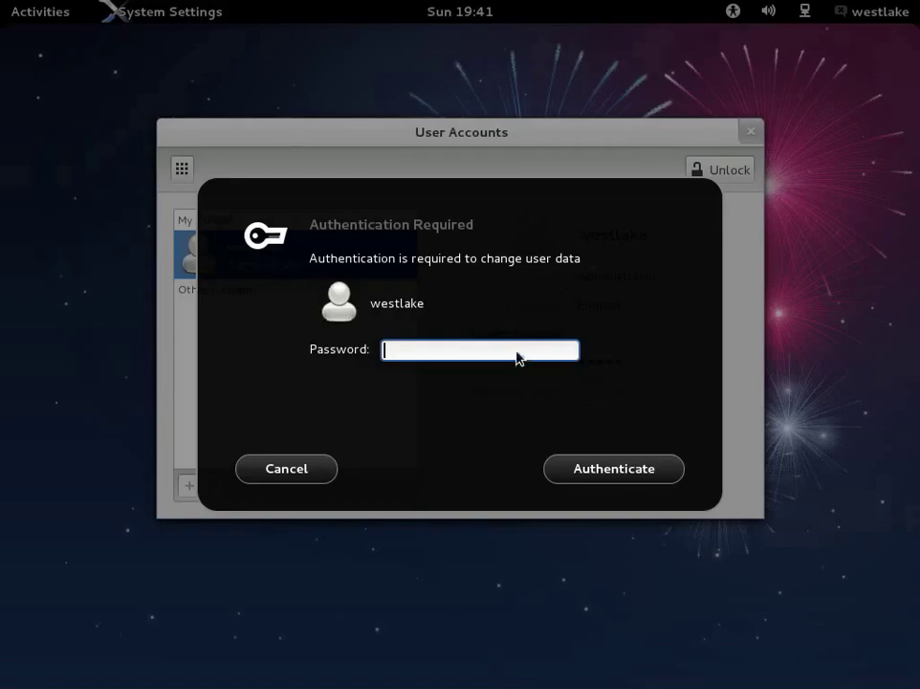
{"action": "type", "text": "********"}
{"action": "key", "text": "Return"}
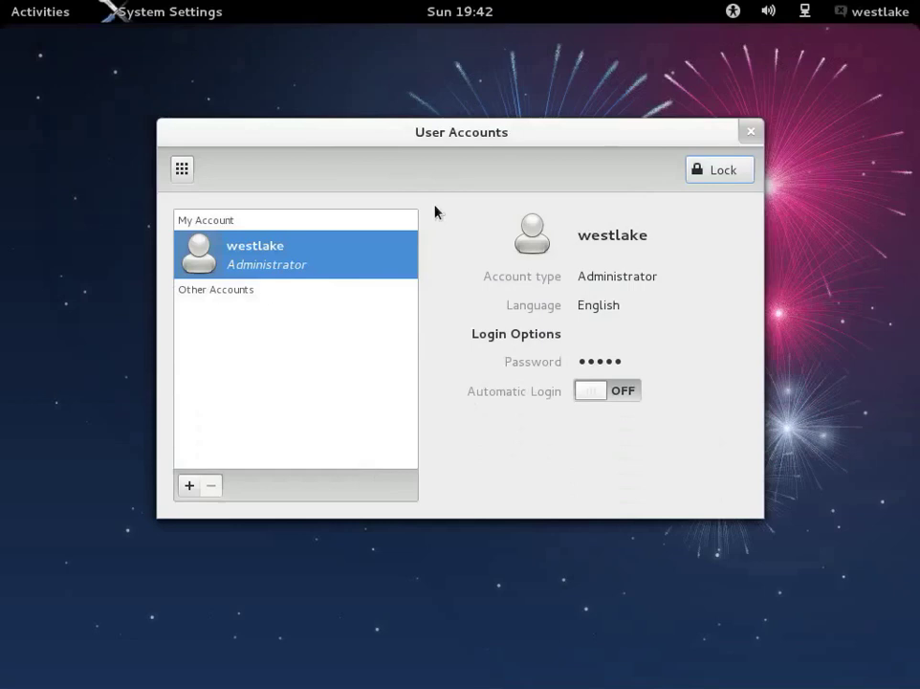
{"action": "left_click", "coordinate": [206, 519]}
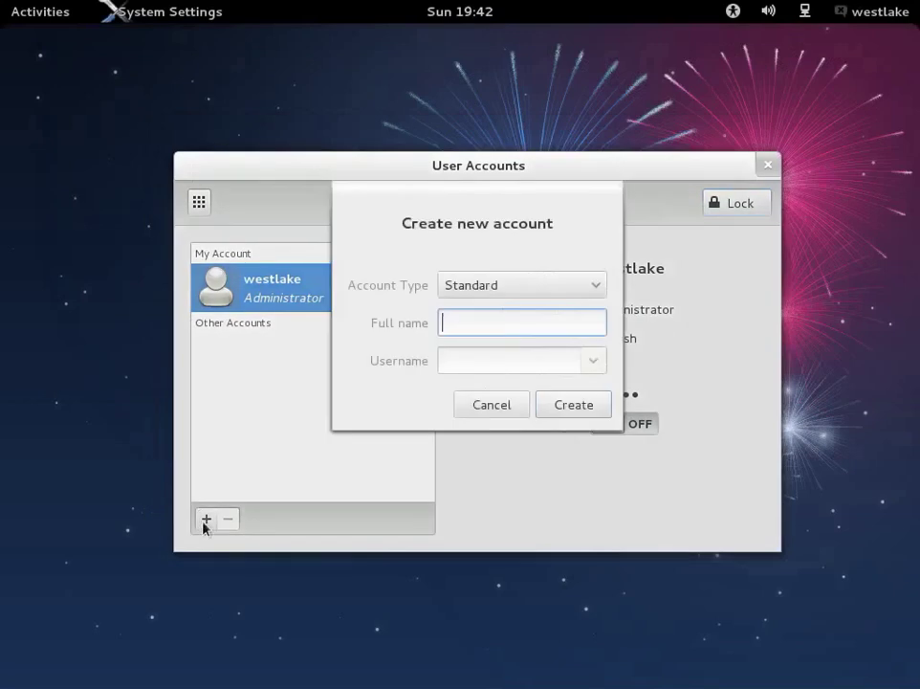
{"action": "type", "text": "wl2"}
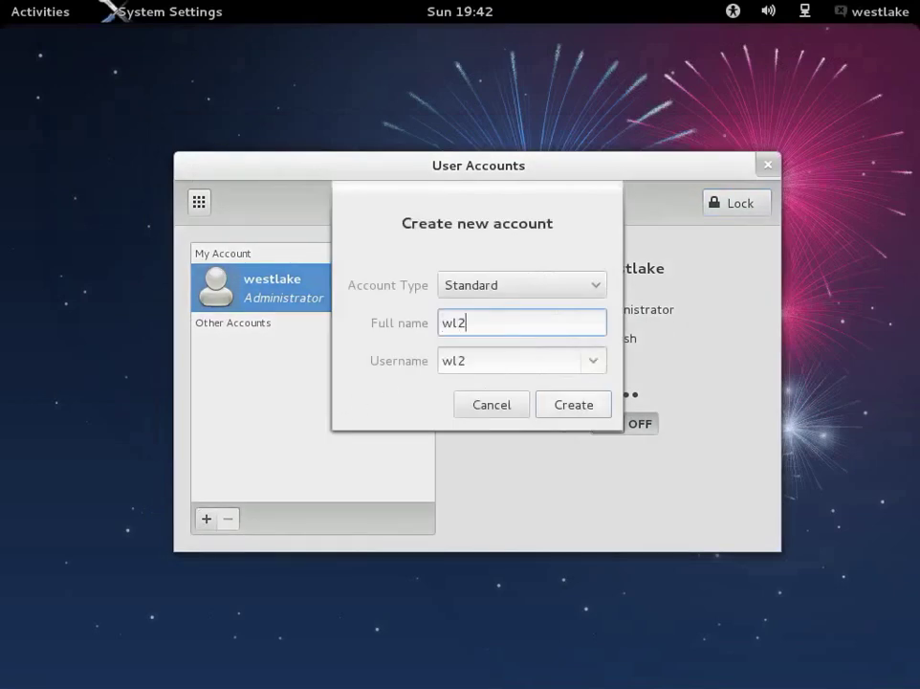
{"action": "left_click", "coordinate": [582, 402]}
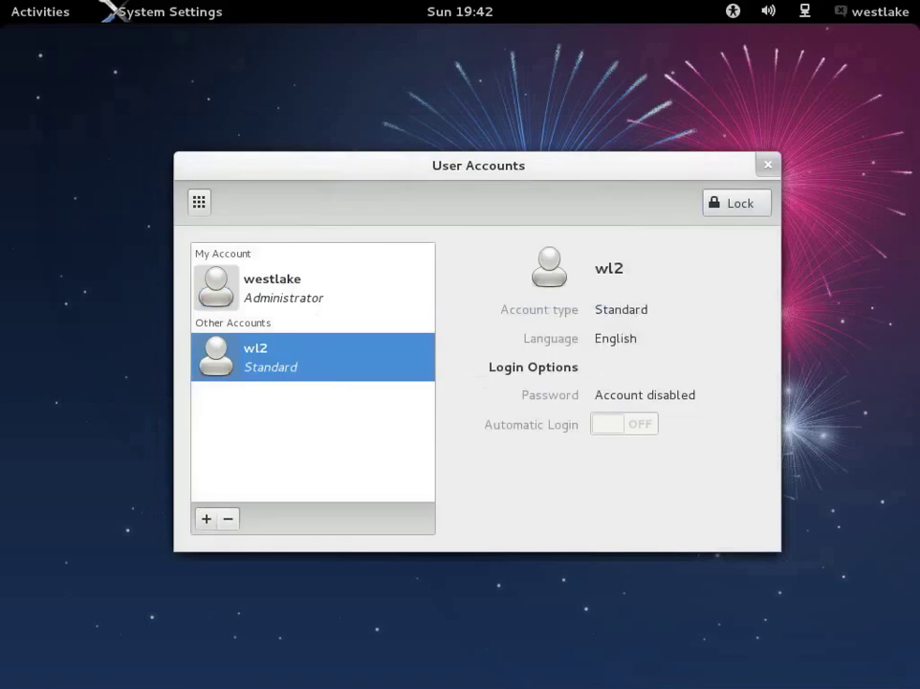
Step: Set and confirm a password for wl2, then close User Accounts
{"action": "left_click", "coordinate": [616, 395]}
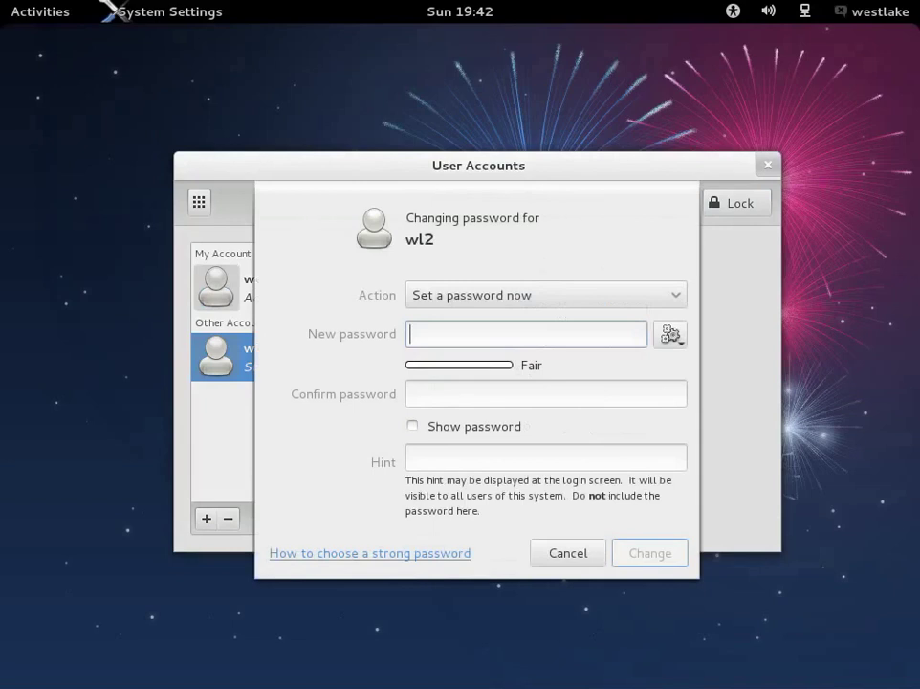
{"action": "type", "text": "password"}
{"action": "key", "text": "Tab"}
{"action": "type", "text": "password"}
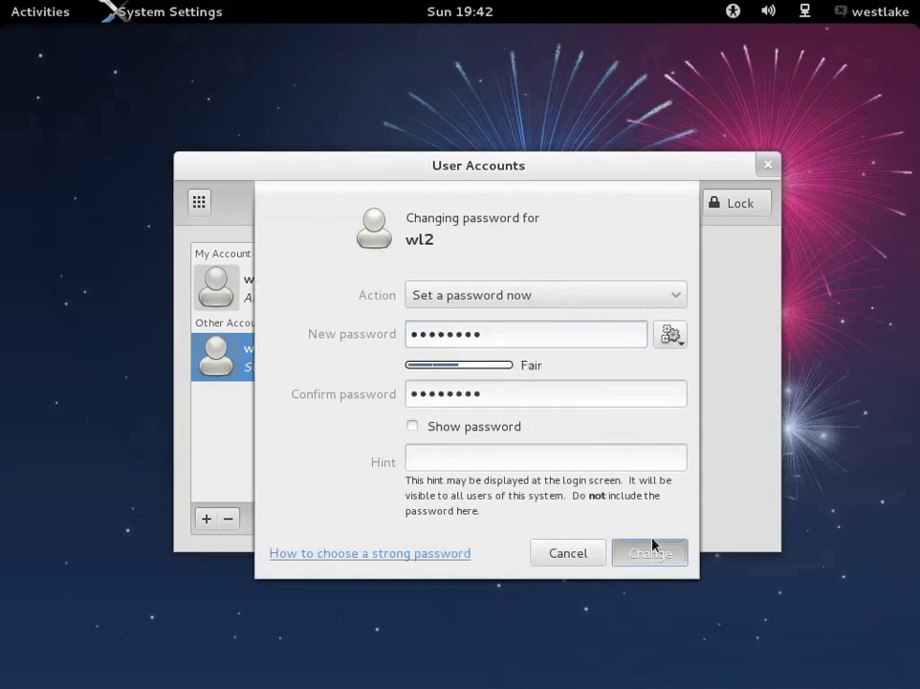
{"action": "key", "text": "Return"}
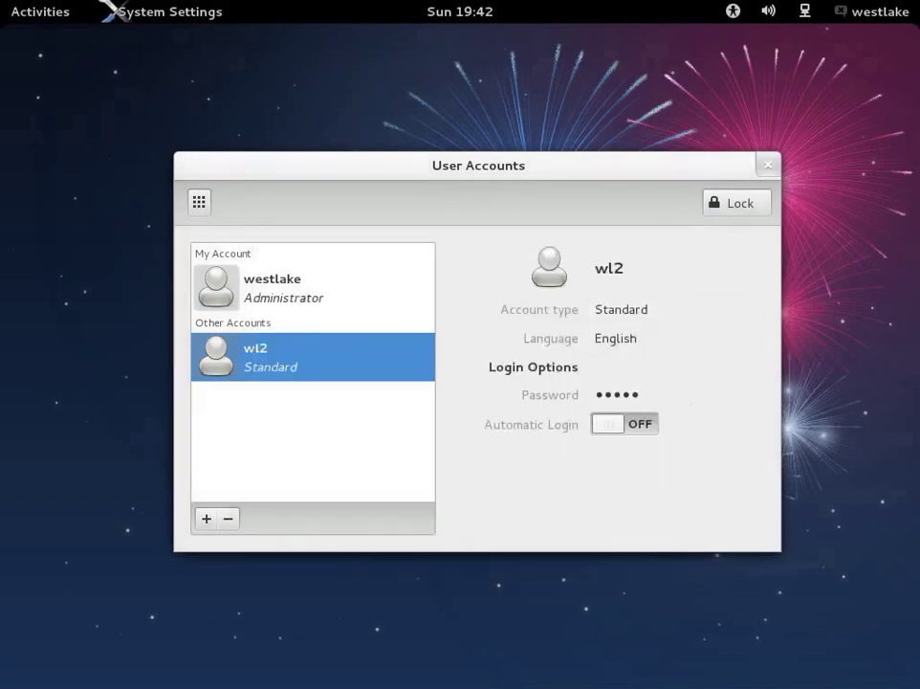
{"action": "left_click", "coordinate": [767, 165]}
{"action": "left_click", "coordinate": [870, 11]}
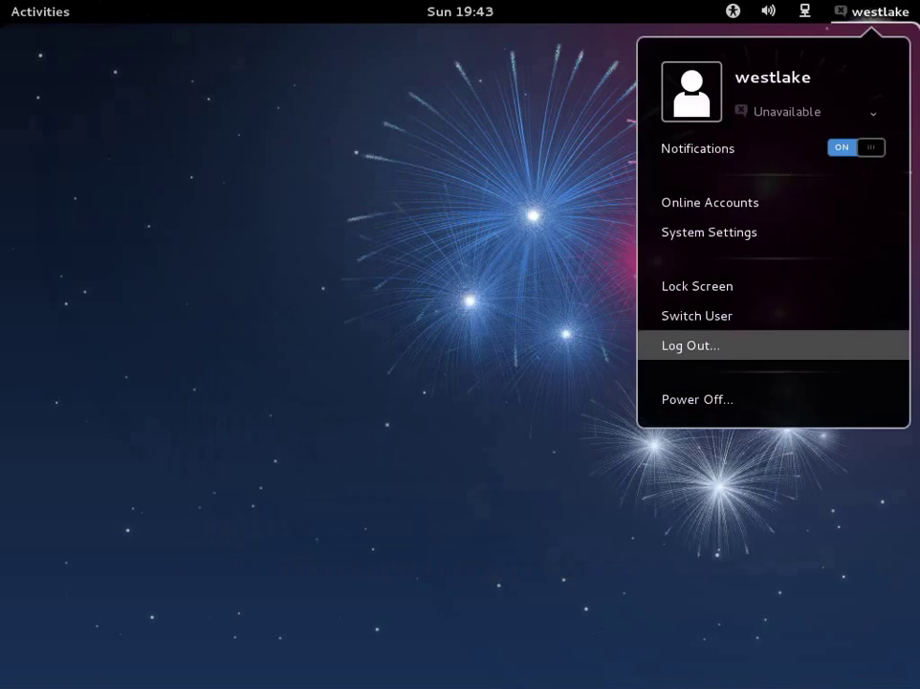
Step: Log out and sign in as the new wl2 standard user with its password
{"action": "left_click", "coordinate": [691, 345]}
{"action": "left_click", "coordinate": [593, 413]}
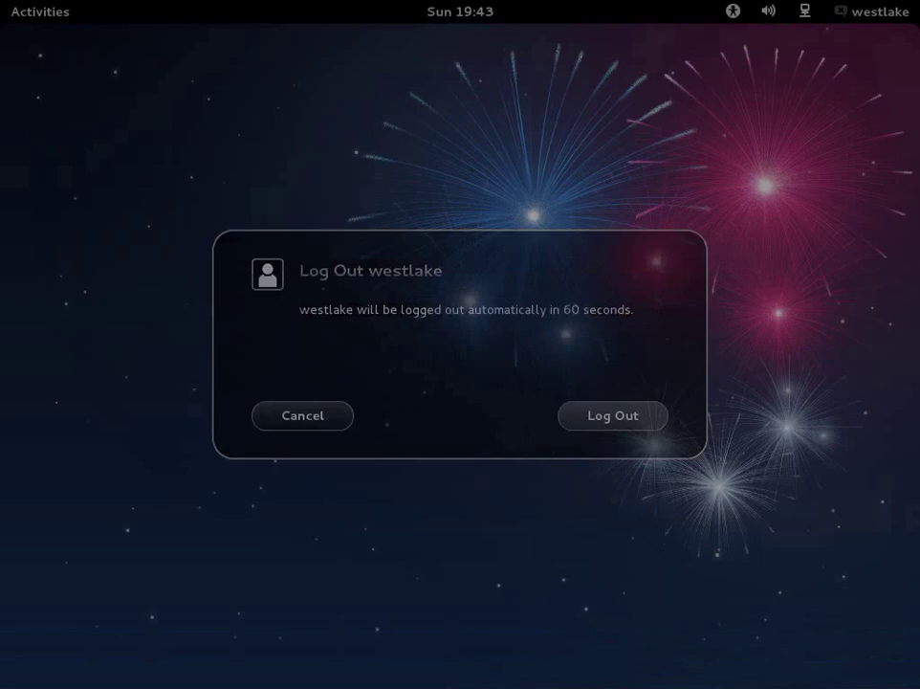
{"action": "type", "text": "********"}
{"action": "key", "text": "Return"}
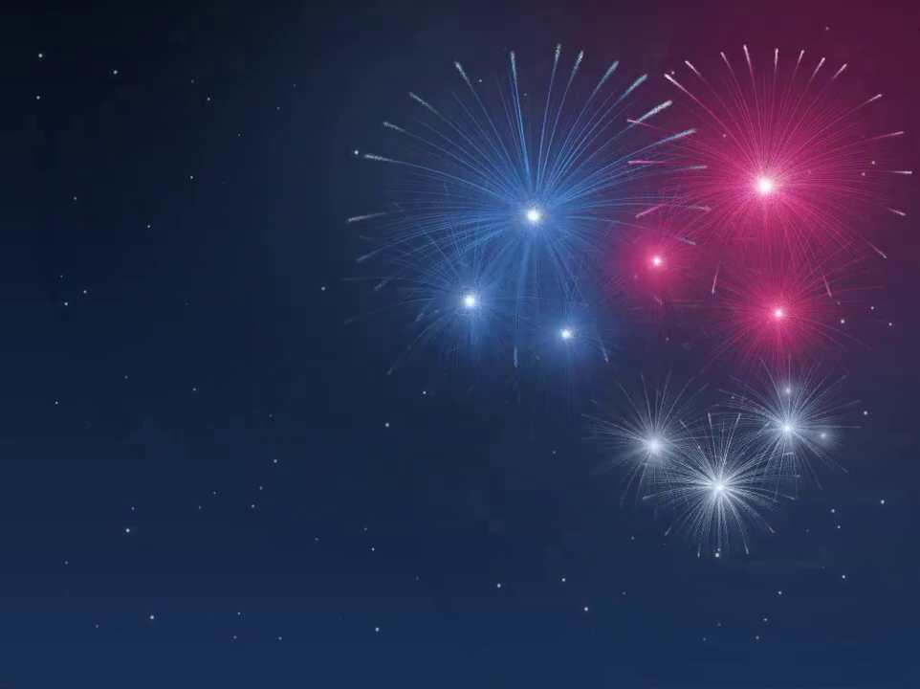
{"action": "mouse_move", "coordinate": [2, 2]}
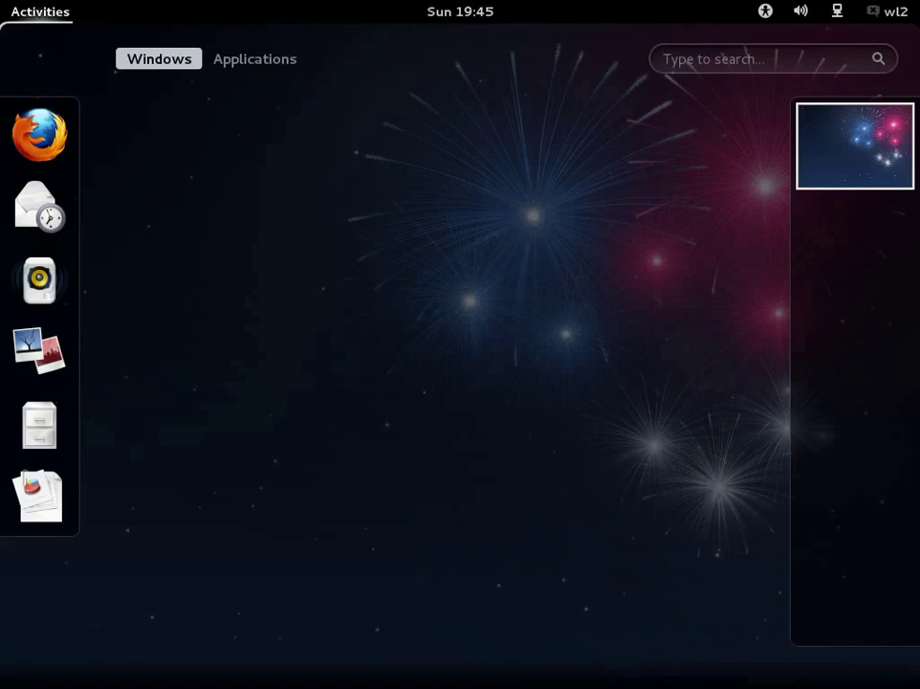
Step: Launch Firefox and close the Welcome to Firefox tab, leaving the Fedora Project start page
{"action": "left_click", "coordinate": [40, 135]}
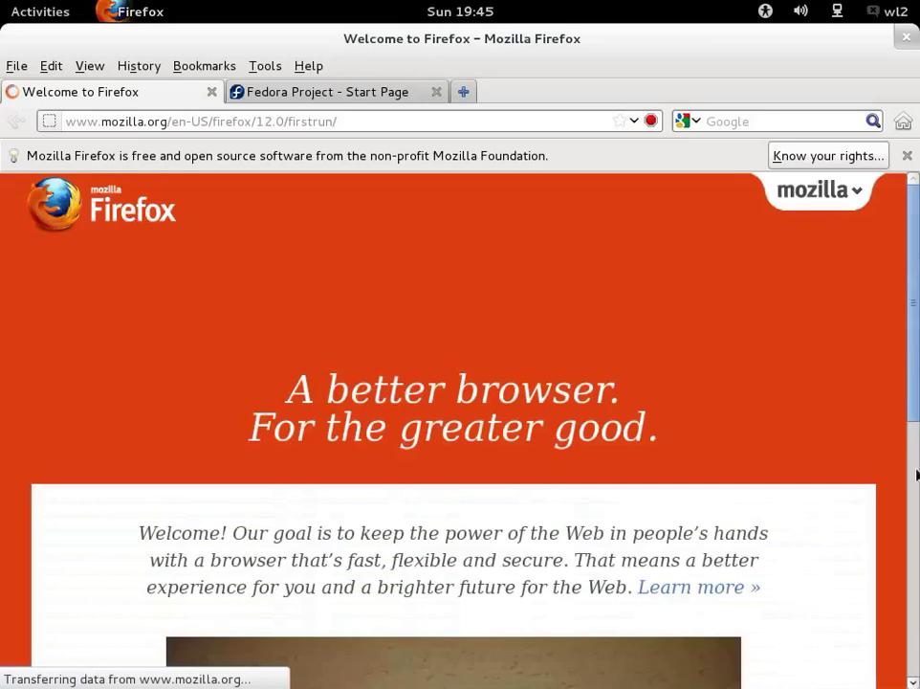
{"action": "left_click_drag", "start_coordinate": [912, 288], "coordinate": [916, 470]}
{"action": "scroll", "coordinate": [915, 472], "scroll_direction": "down", "scroll_amount": 1}
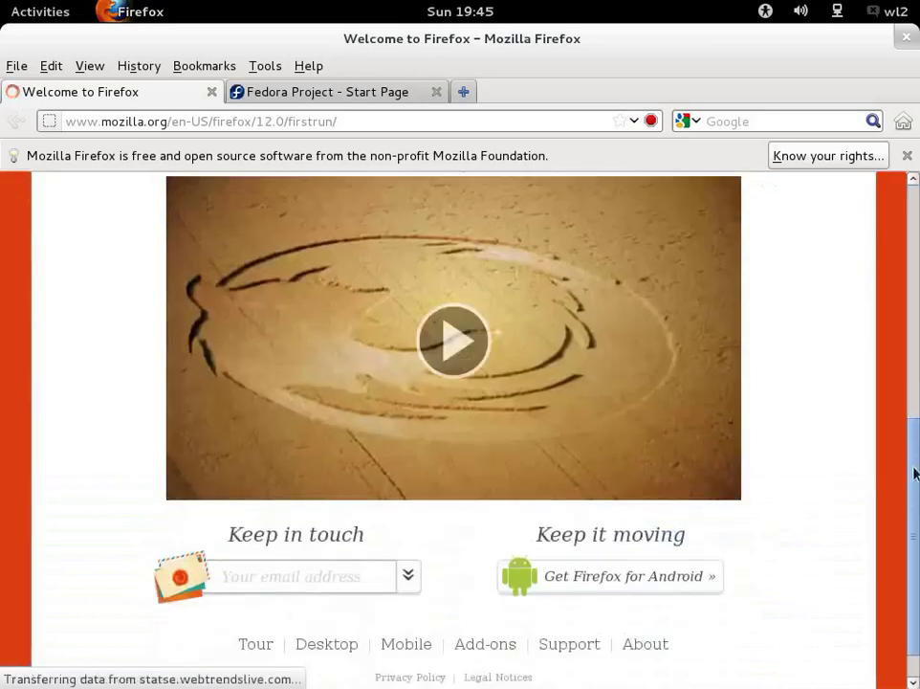
{"action": "scroll", "coordinate": [867, 233], "scroll_direction": "up", "scroll_amount": 8}
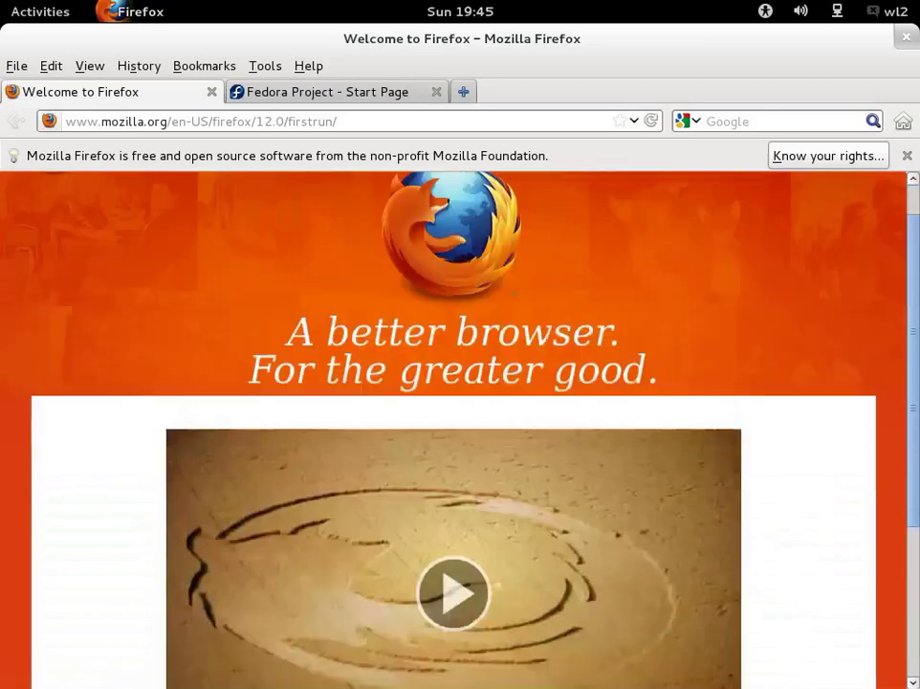
{"action": "scroll", "coordinate": [453, 383], "scroll_direction": "up", "scroll_amount": 1}
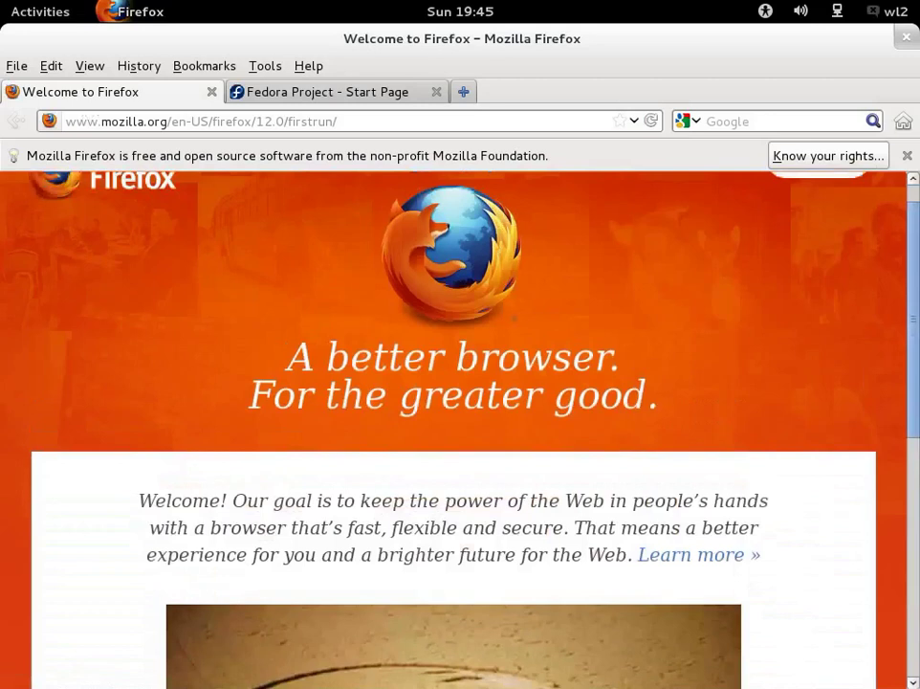
{"action": "key", "text": "ctrl+w"}
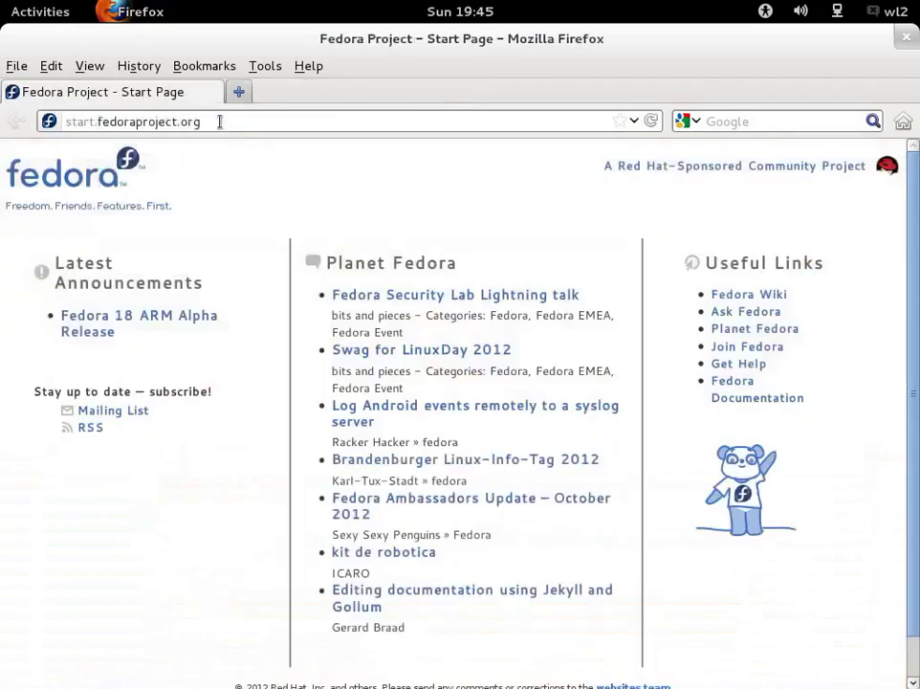
Step: Load youtube.com and dismiss the Plugin Finder's no-suitable-plugins result for Flash Player
{"action": "left_click", "coordinate": [218, 121]}
{"action": "type", "text": "youtube.com"}
{"action": "key", "text": "Return"}
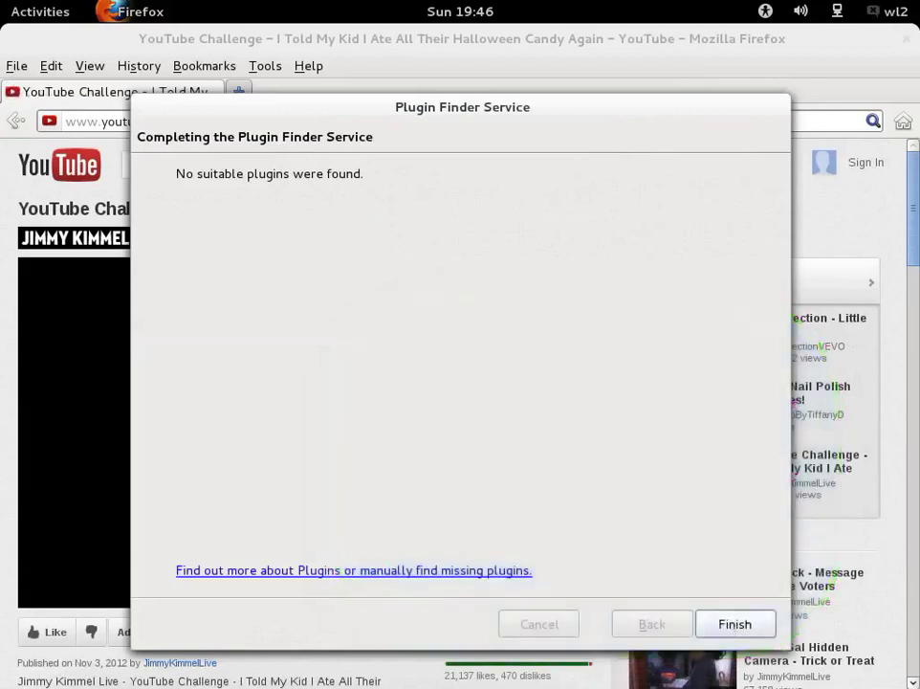
{"action": "left_click", "coordinate": [735, 623]}
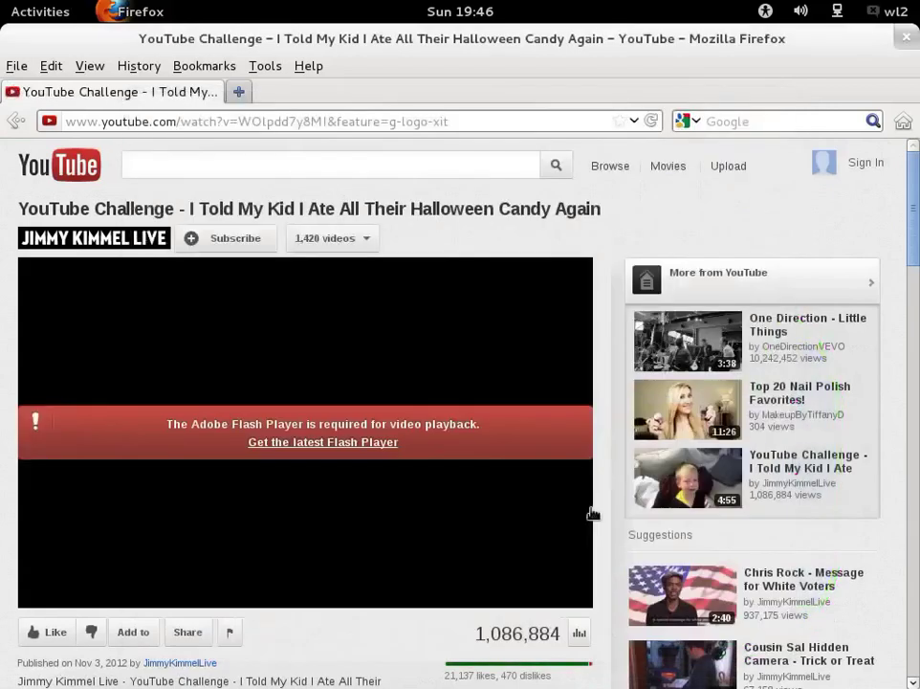
{"action": "scroll", "coordinate": [754, 239], "scroll_direction": "down", "scroll_amount": 5}
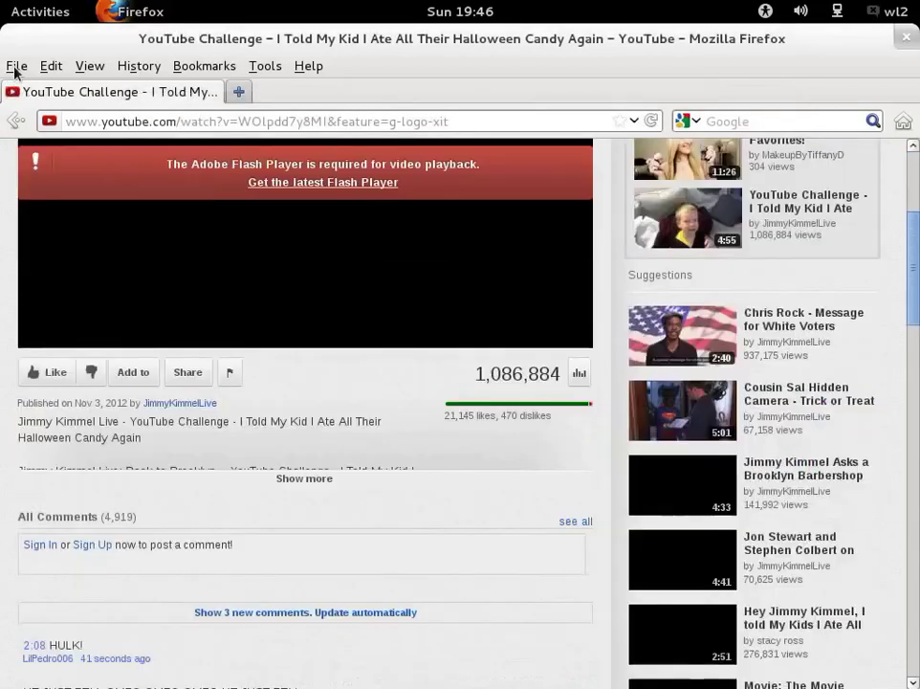
{"action": "left_click", "coordinate": [18, 66]}
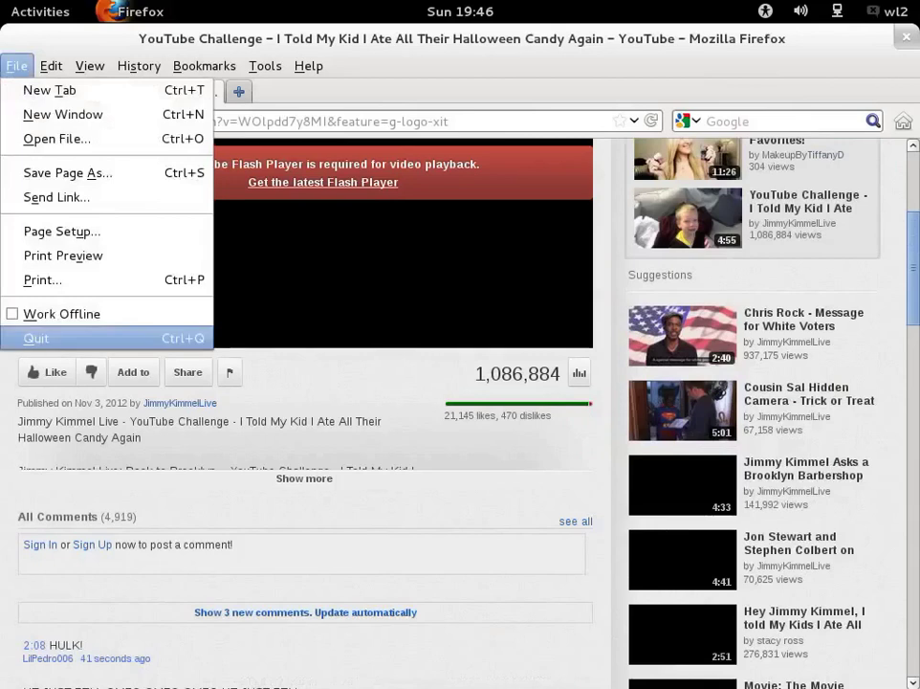
Step: Quit Firefox from the File menu, then open and close the top-bar user menu
{"action": "left_click", "coordinate": [39, 337]}
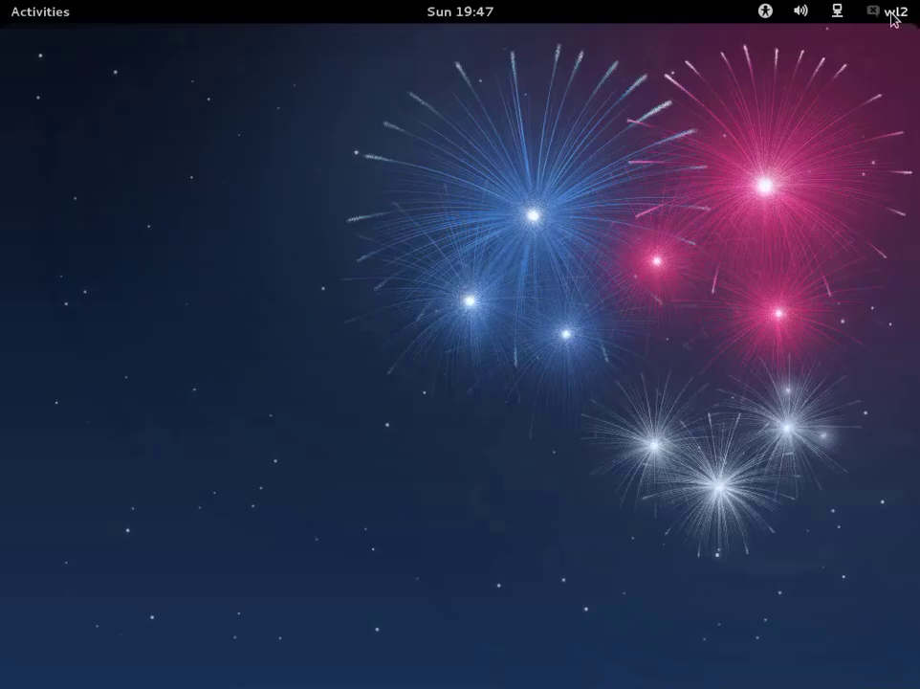
{"action": "left_click", "coordinate": [893, 13]}
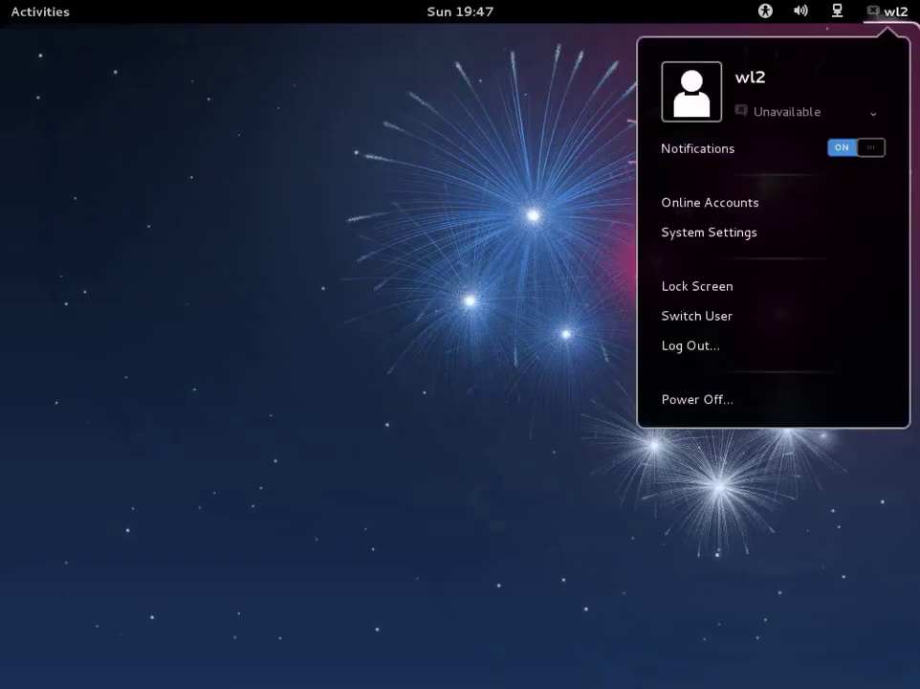
{"action": "left_click", "coordinate": [894, 14]}
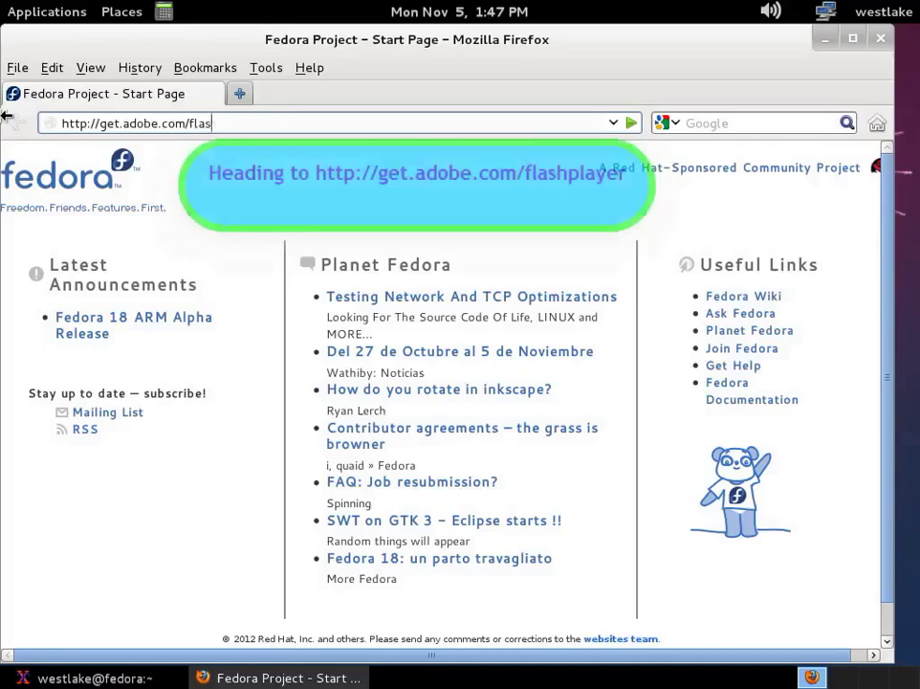
Step: Load get.adobe.com/flashplayer and pick YUM for Linux as the download version
{"action": "type", "text": "hplayer"}
{"action": "key", "text": "Return"}
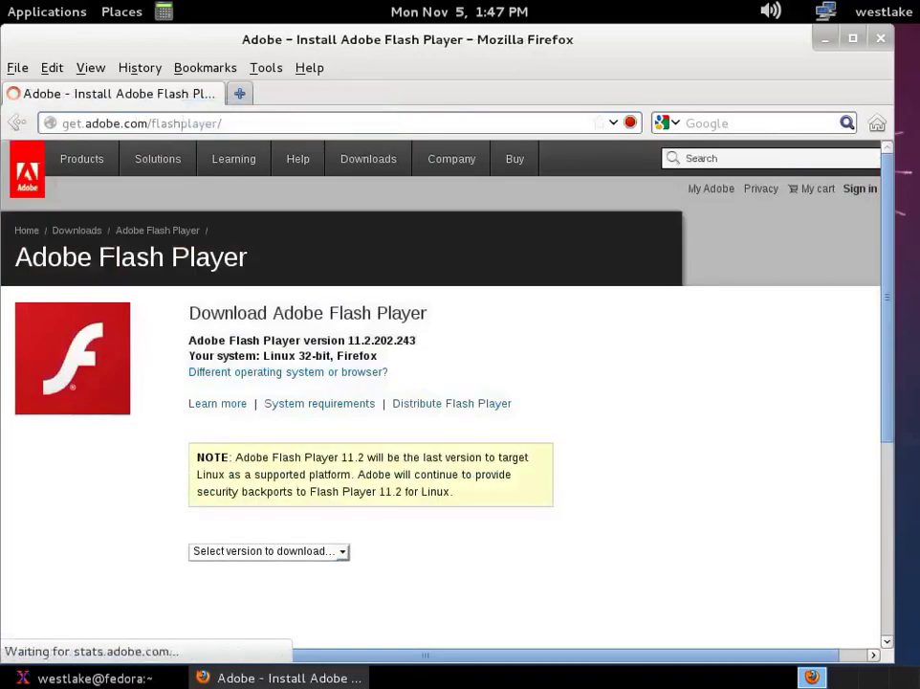
{"action": "scroll", "coordinate": [276, 522], "scroll_direction": "down", "scroll_amount": 2}
{"action": "left_click", "coordinate": [329, 450]}
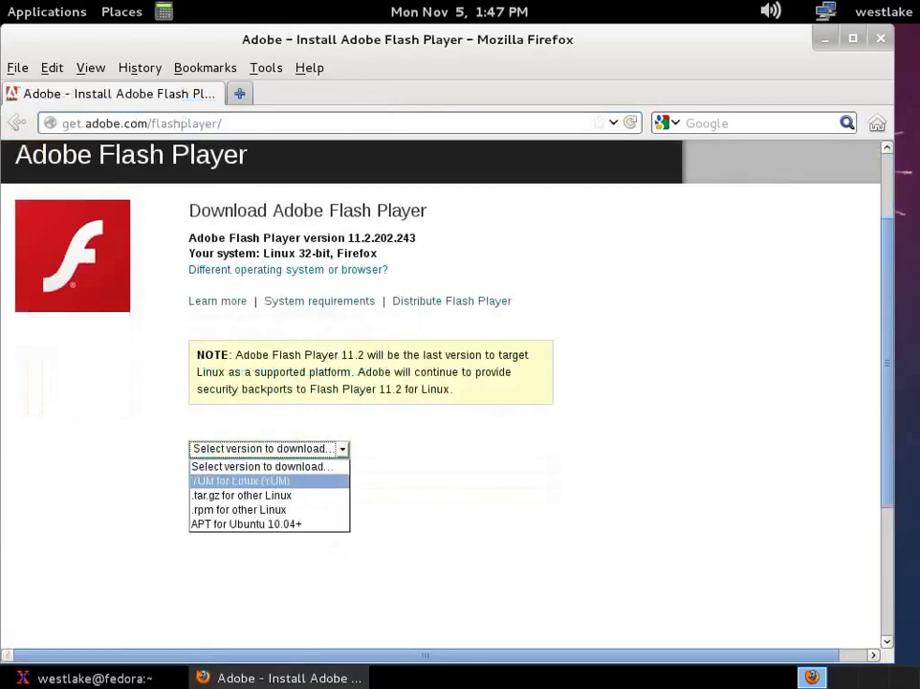
{"action": "left_click", "coordinate": [241, 480]}
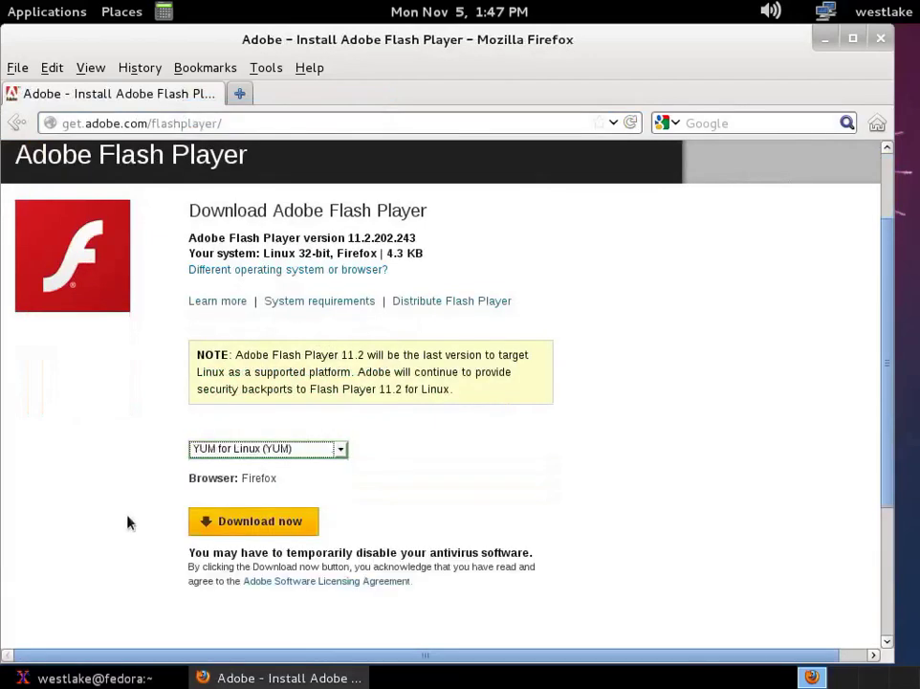
Step: Download the YUM package, saving adobe-release-i386-1.0-1.noarch.rpm into Downloads
{"action": "scroll", "coordinate": [142, 521], "scroll_direction": "up", "scroll_amount": 1}
{"action": "left_click", "coordinate": [253, 573]}
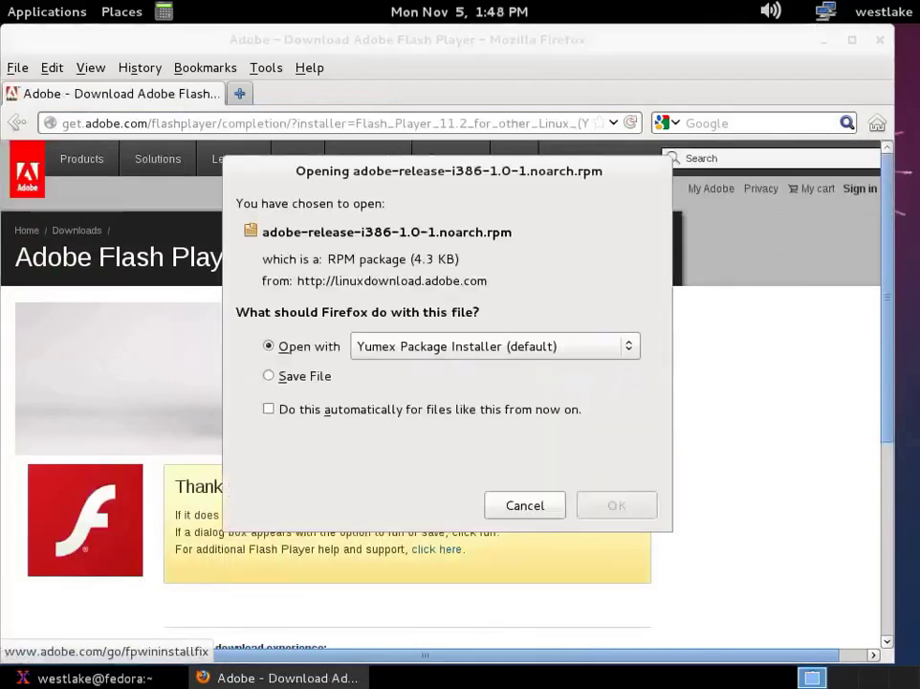
{"action": "left_click", "coordinate": [317, 377]}
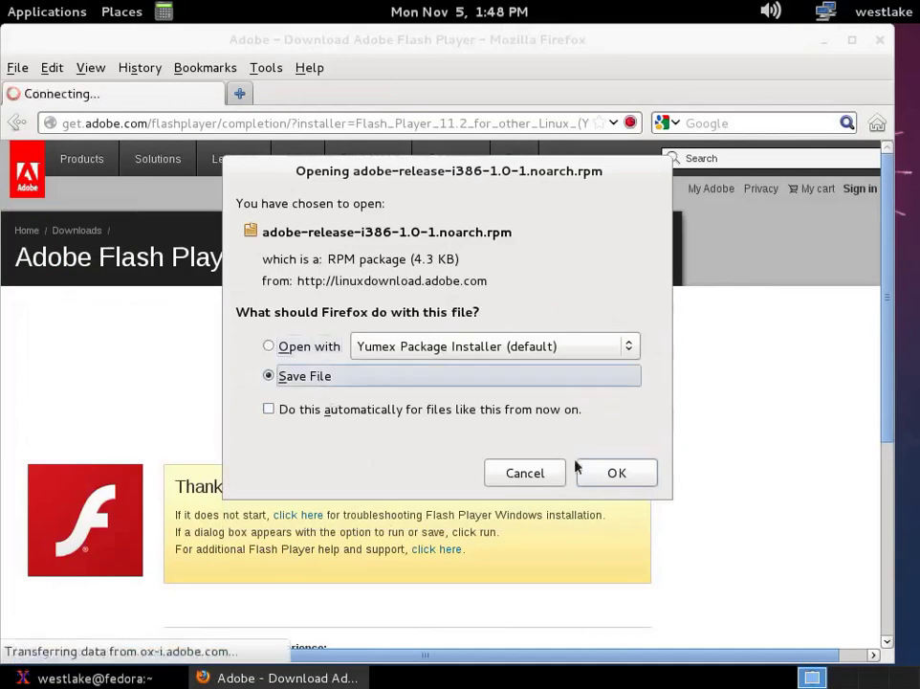
{"action": "key", "text": "Return"}
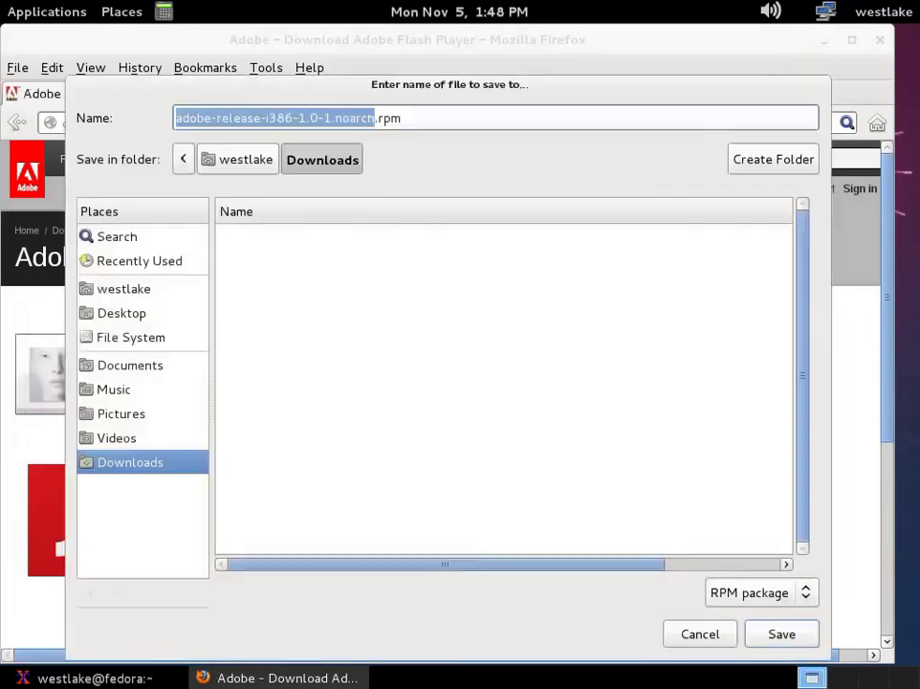
{"action": "left_click", "coordinate": [789, 636]}
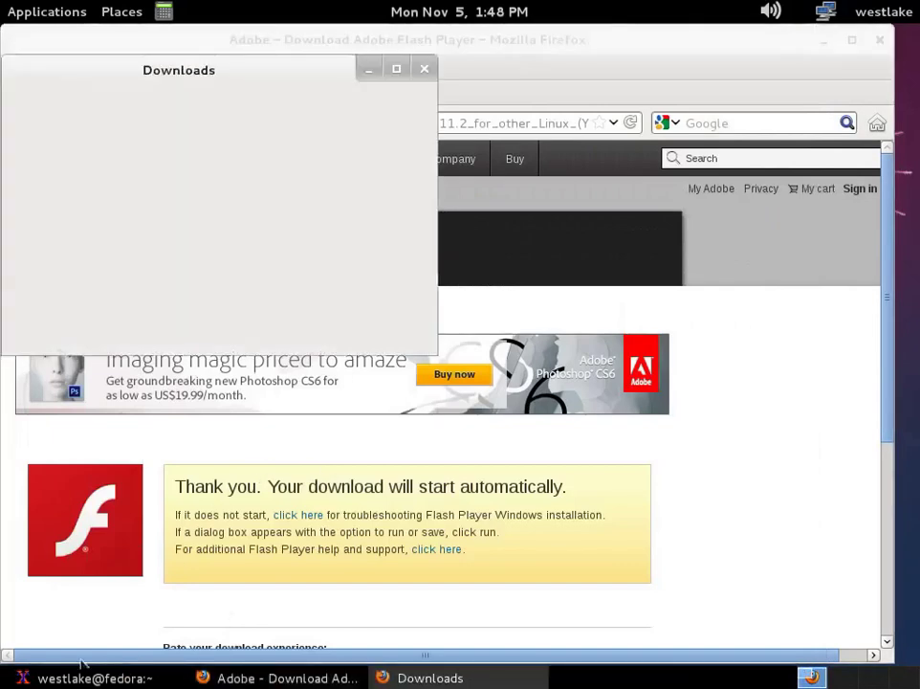
Step: Approve the yum installs of the Adobe release package and flash-plugin, accepting Adobe's signing key
{"action": "key", "text": "alt+Tab"}
{"action": "left_click_drag", "start_coordinate": [396, 172], "coordinate": [496, 214]}
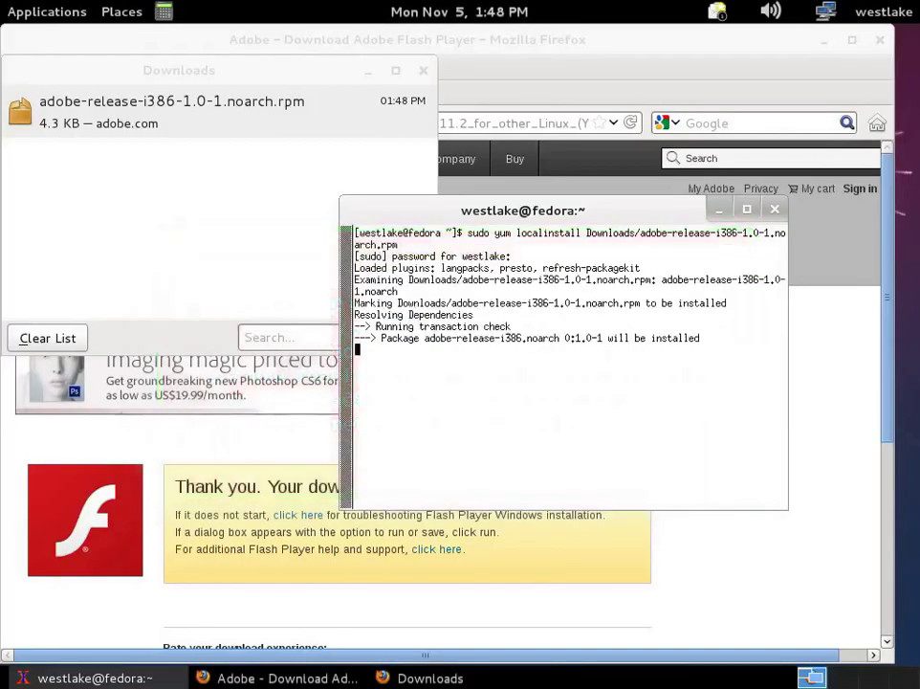
{"action": "key", "text": "Return"}
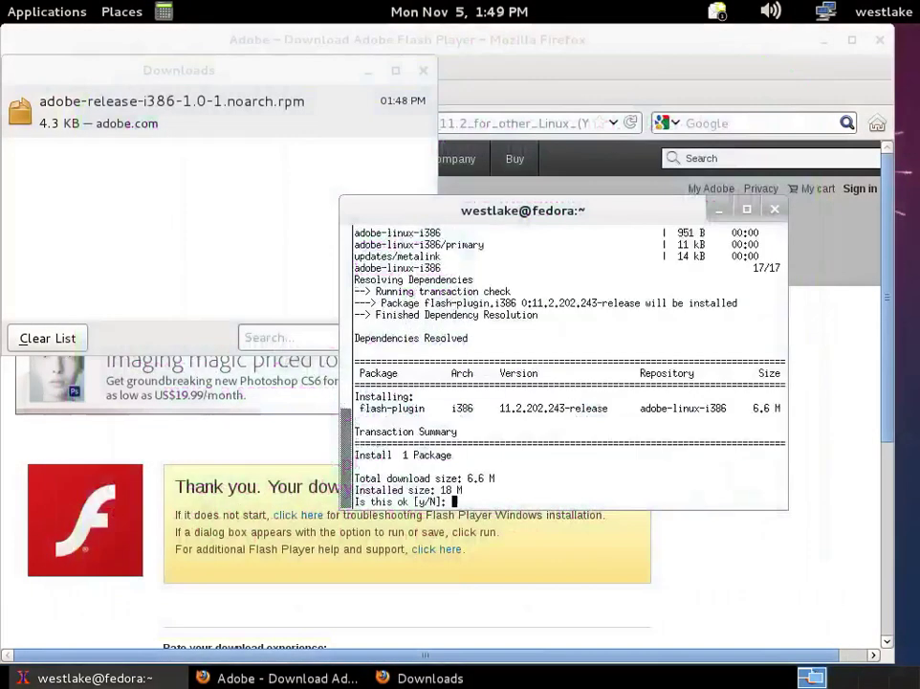
{"action": "type", "text": "y"}
{"action": "key", "text": "Return"}
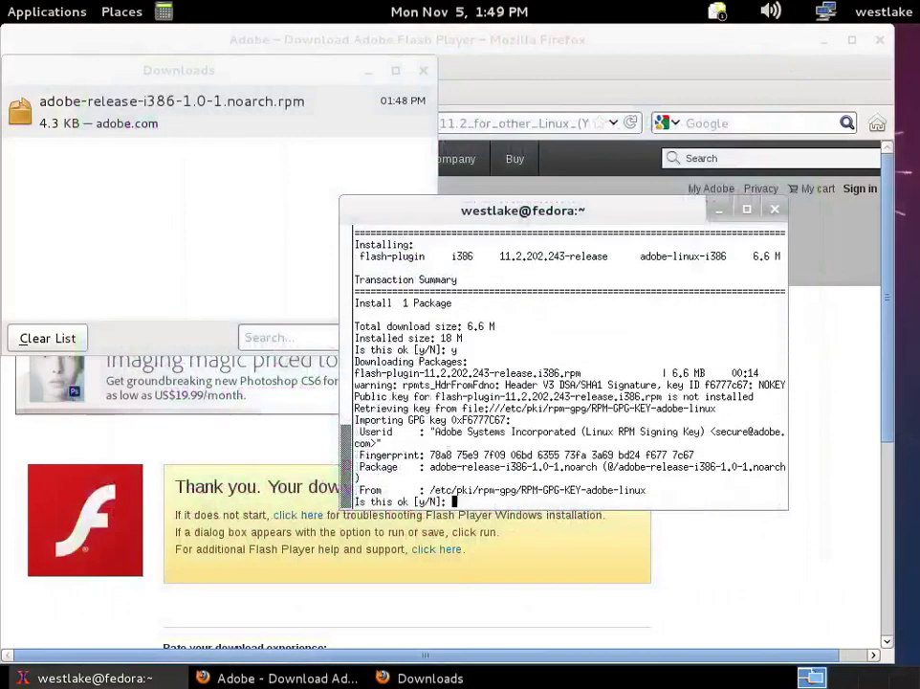
{"action": "type", "text": "y"}
{"action": "key", "text": "Return"}
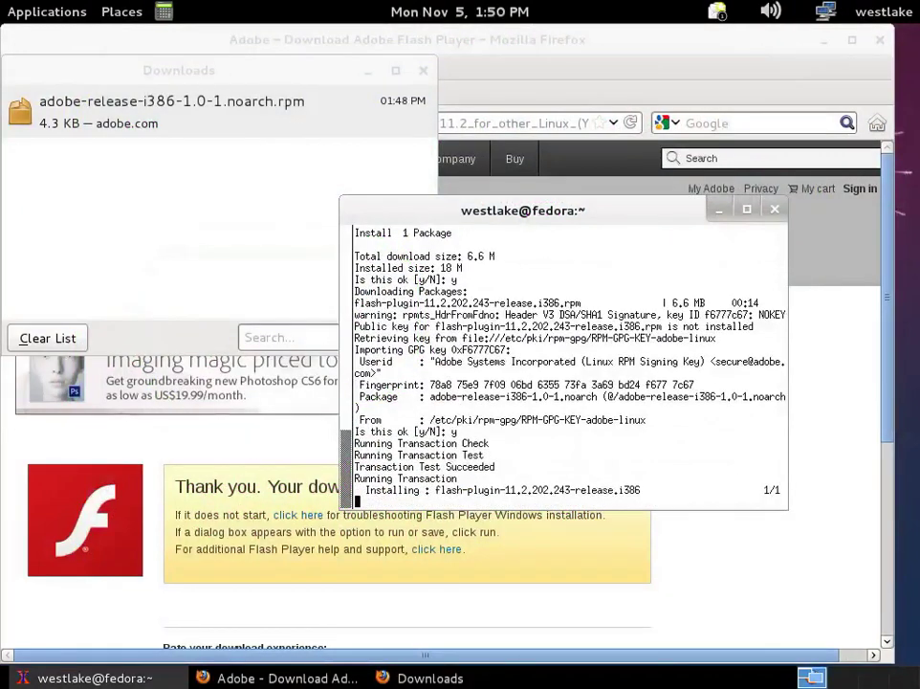
Step: Install nspluginwrapper and alsa-plugins-pulseaudio with yum, then close Firefox's downloads list
{"action": "type", "text": "sudo yum install nspluginwrapper alsa-plugins-pulseaudio"}
{"action": "key", "text": "Return"}
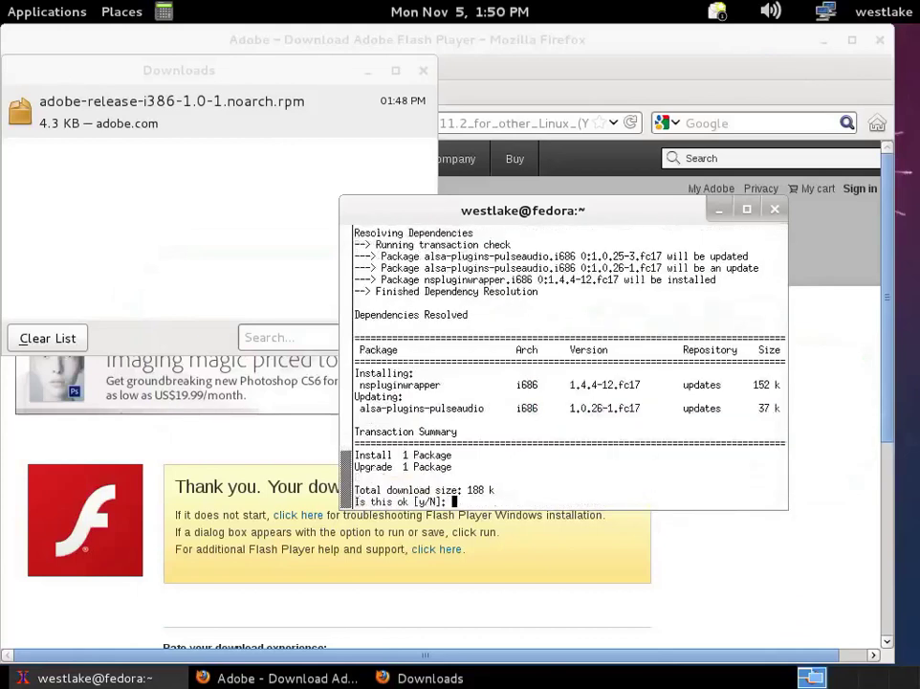
{"action": "type", "text": "y"}
{"action": "key", "text": "Return"}
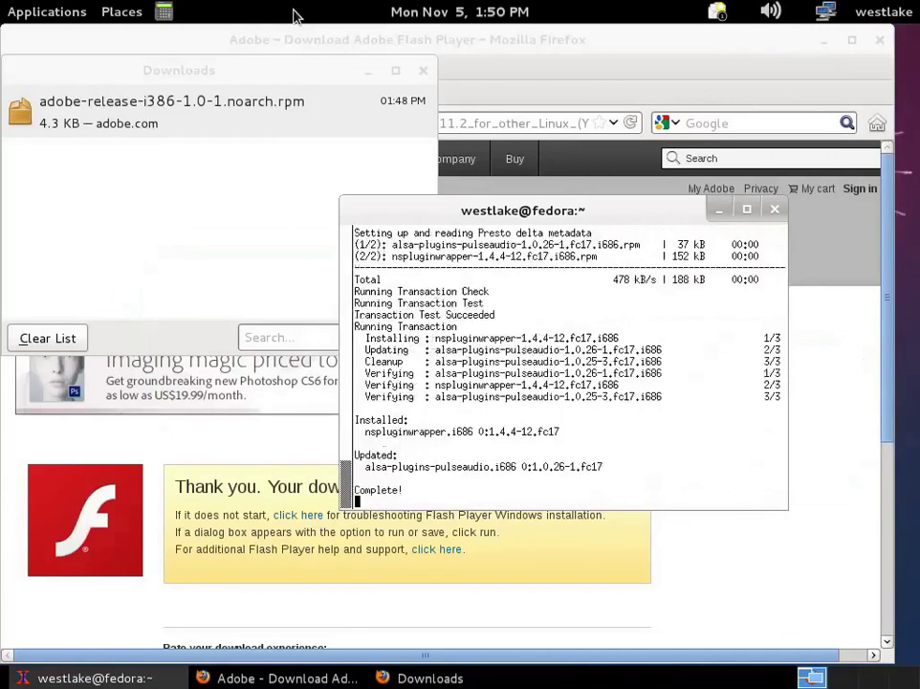
{"action": "left_click", "coordinate": [424, 72]}
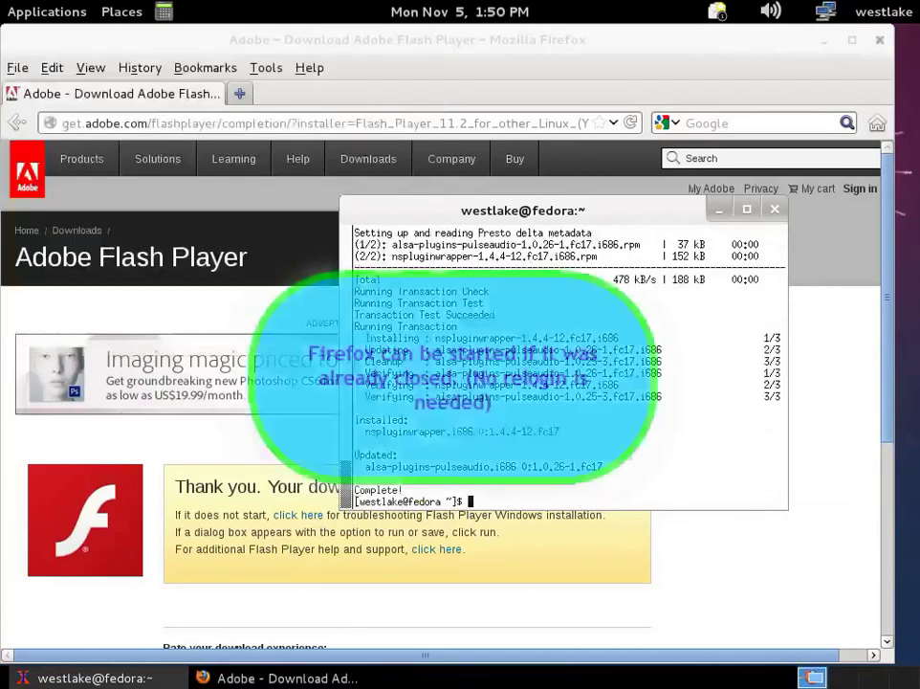
Step: Close Firefox and relaunch it from Applications > Internet
{"action": "left_click", "coordinate": [873, 40]}
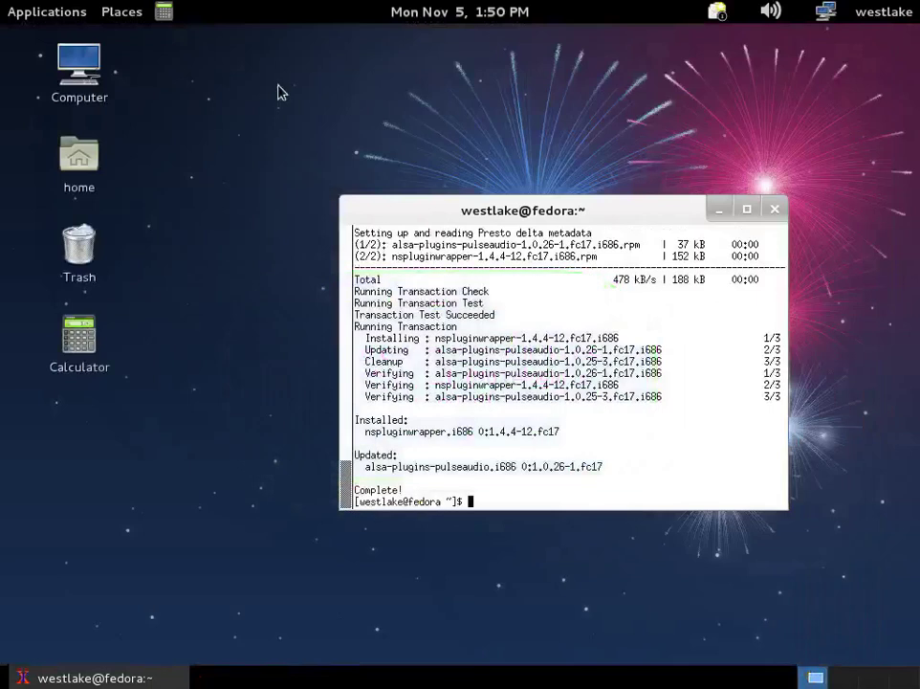
{"action": "left_click", "coordinate": [81, 20]}
{"action": "mouse_move", "coordinate": [95, 115]}
{"action": "left_click", "coordinate": [269, 168]}
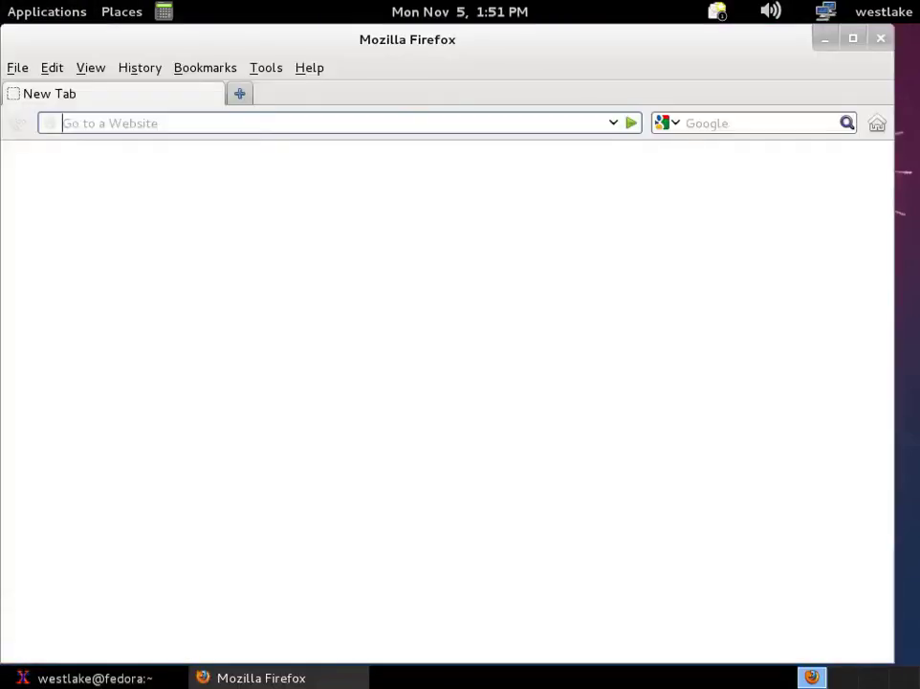
Step: Open an Etho MindCrack SMP video on youtube.com and show About Adobe Flash Player
{"action": "type", "text": "youtube.com"}
{"action": "key", "text": "Return"}
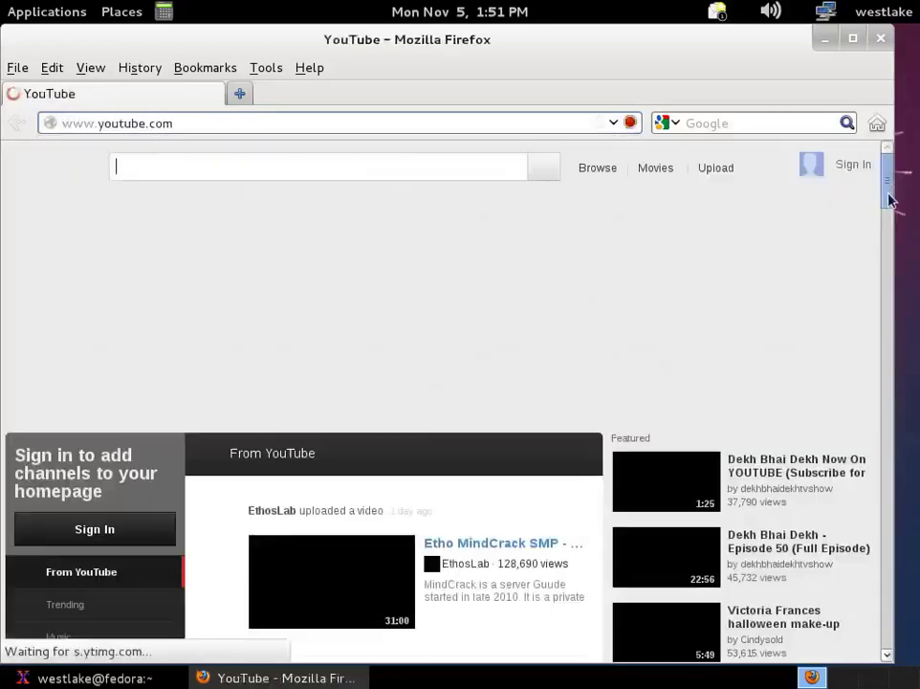
{"action": "scroll", "coordinate": [459, 383], "scroll_direction": "down", "scroll_amount": 3}
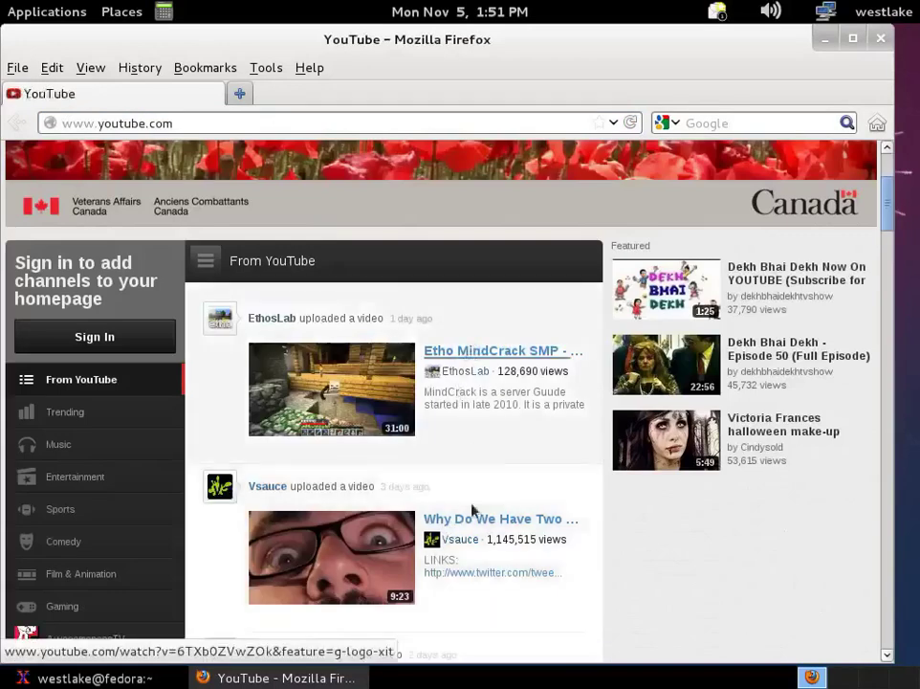
{"action": "left_click", "coordinate": [502, 350]}
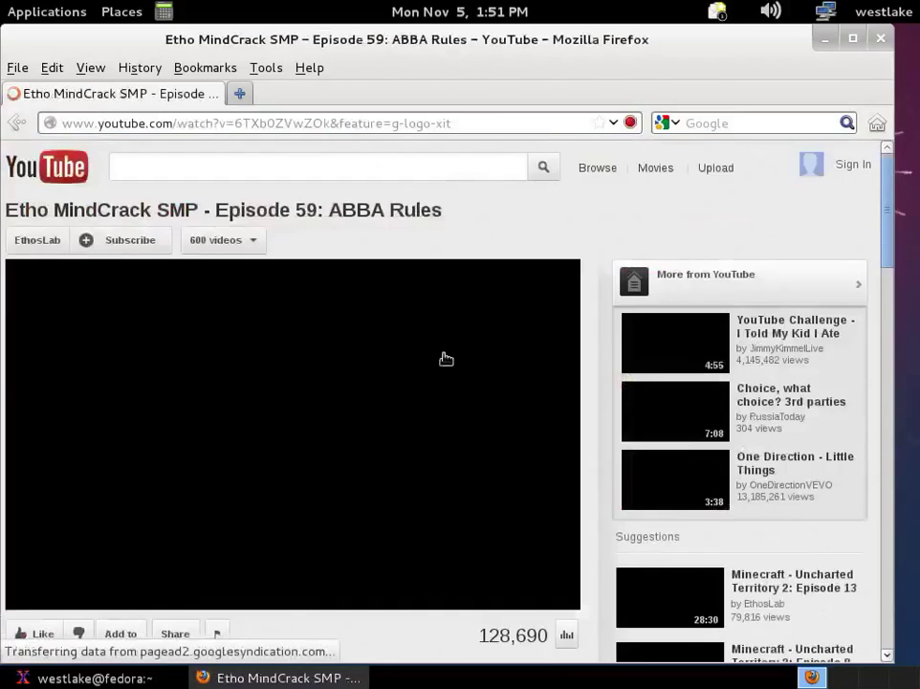
{"action": "right_click", "coordinate": [461, 368]}
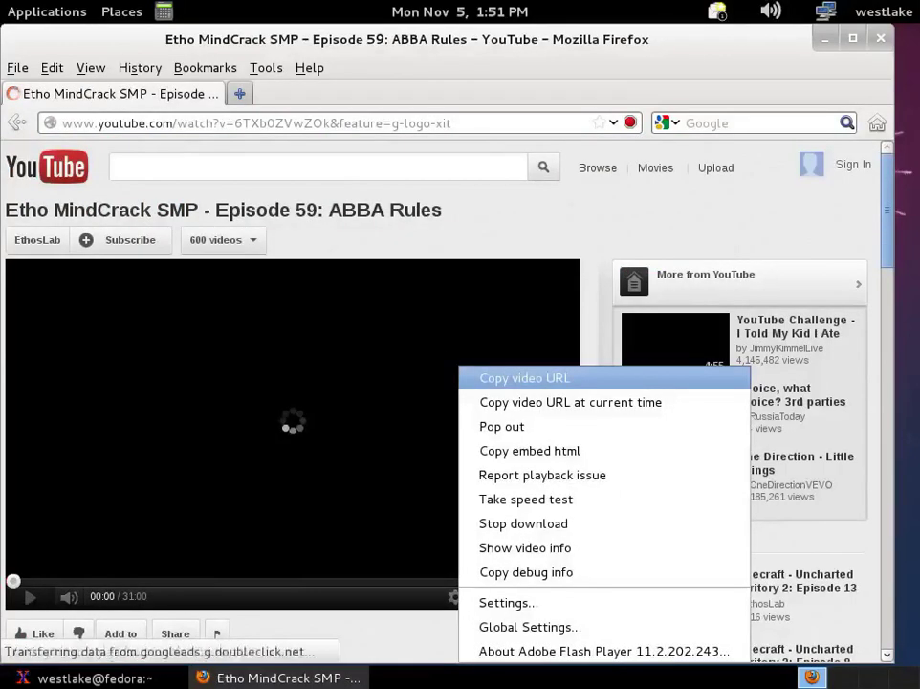
{"action": "left_click", "coordinate": [539, 651]}
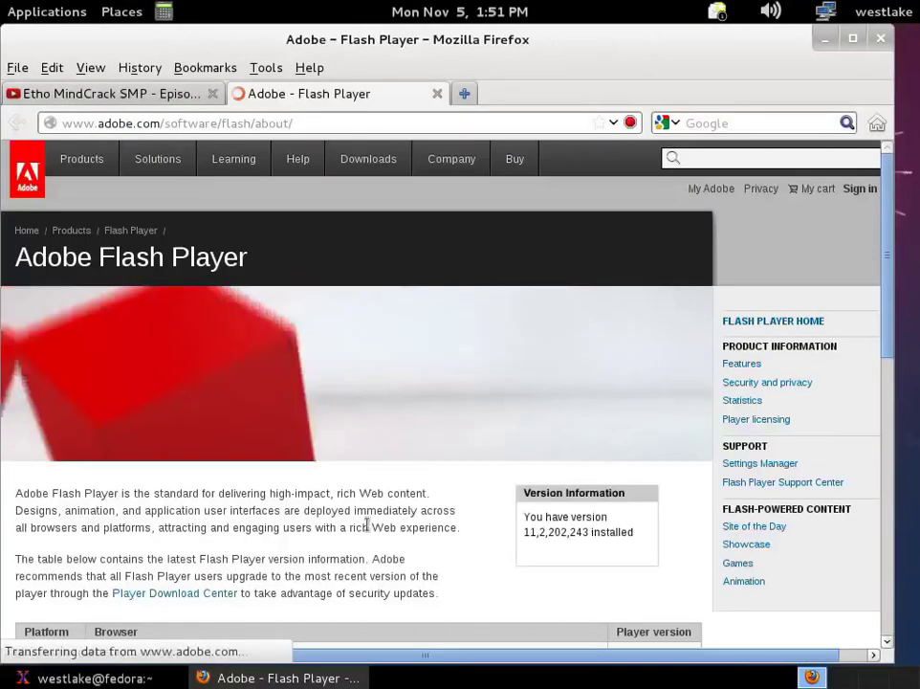
Step: Scroll through the Adobe version table, then close the Adobe Flash Player tab
{"action": "scroll", "coordinate": [366, 523], "scroll_direction": "down", "scroll_amount": 2}
{"action": "scroll", "coordinate": [354, 383], "scroll_direction": "down", "scroll_amount": 3}
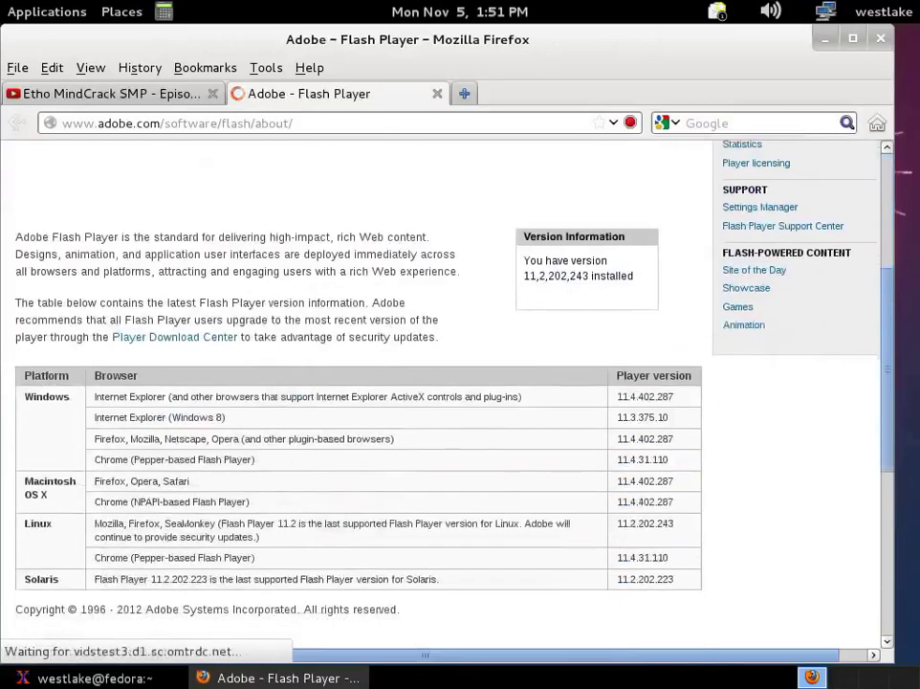
{"action": "middle_click", "coordinate": [336, 95]}
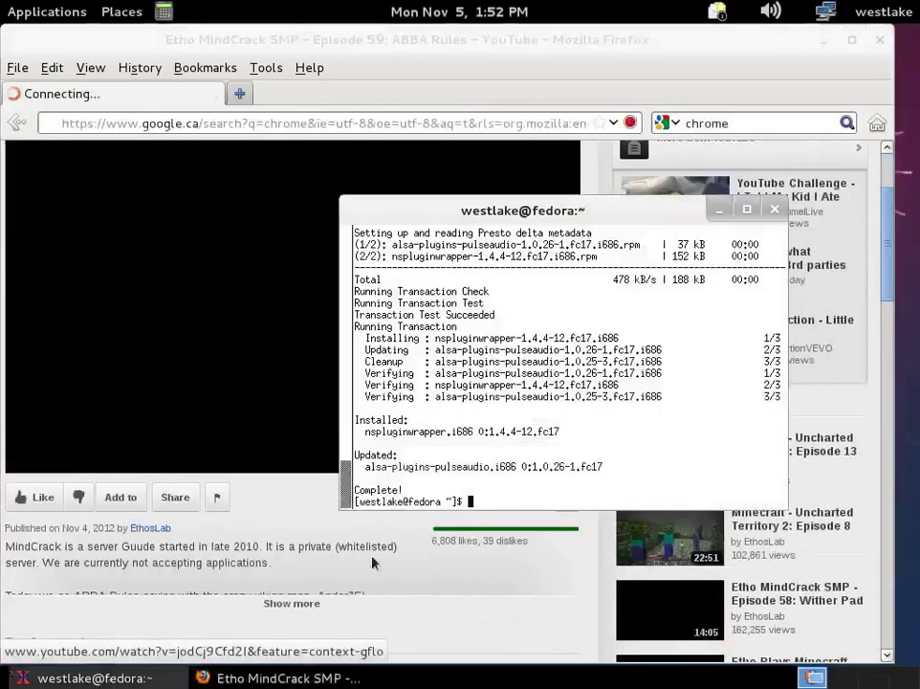
Step: Run 'sudo yum search chrome' in the terminal
{"action": "type", "text": "yum s"}
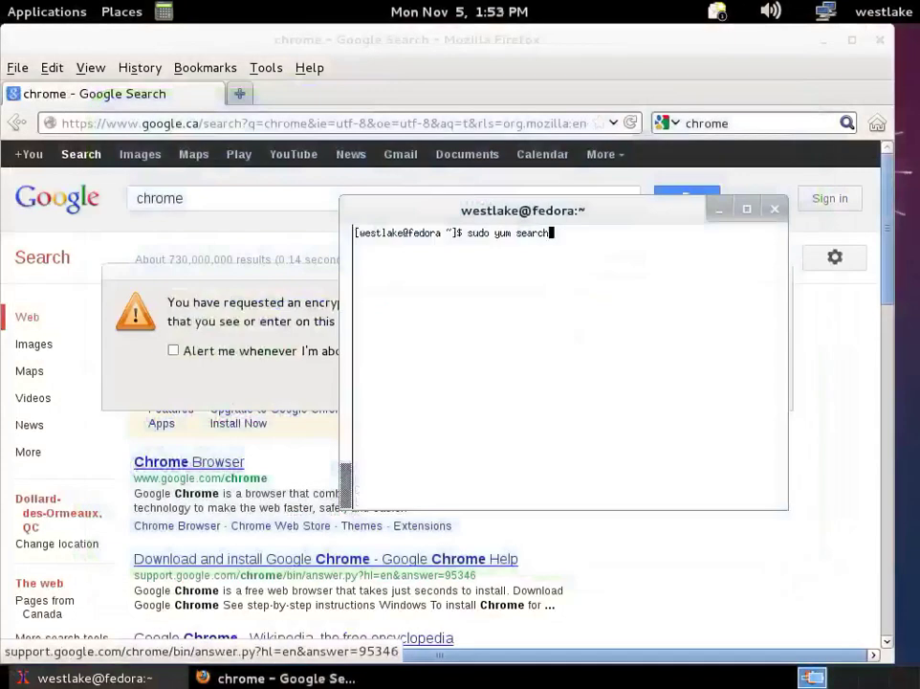
{"action": "type", "text": "chrome"}
{"action": "key", "text": "Return"}
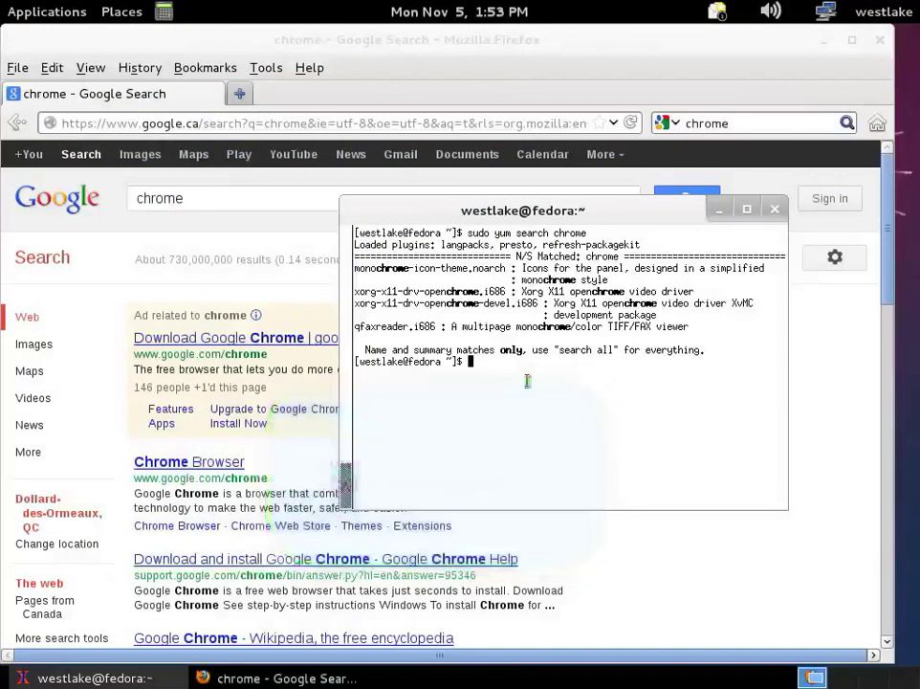
Step: From the Chrome Browser page, request the 32 bit .rpm installer via Accept and Install
{"action": "left_click", "coordinate": [188, 462]}
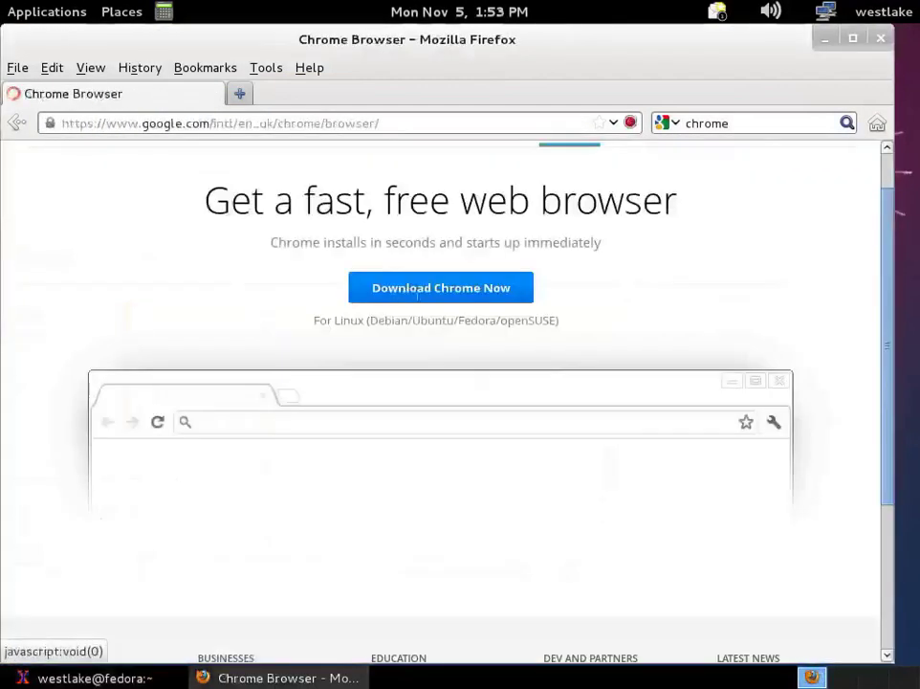
{"action": "left_click", "coordinate": [441, 287]}
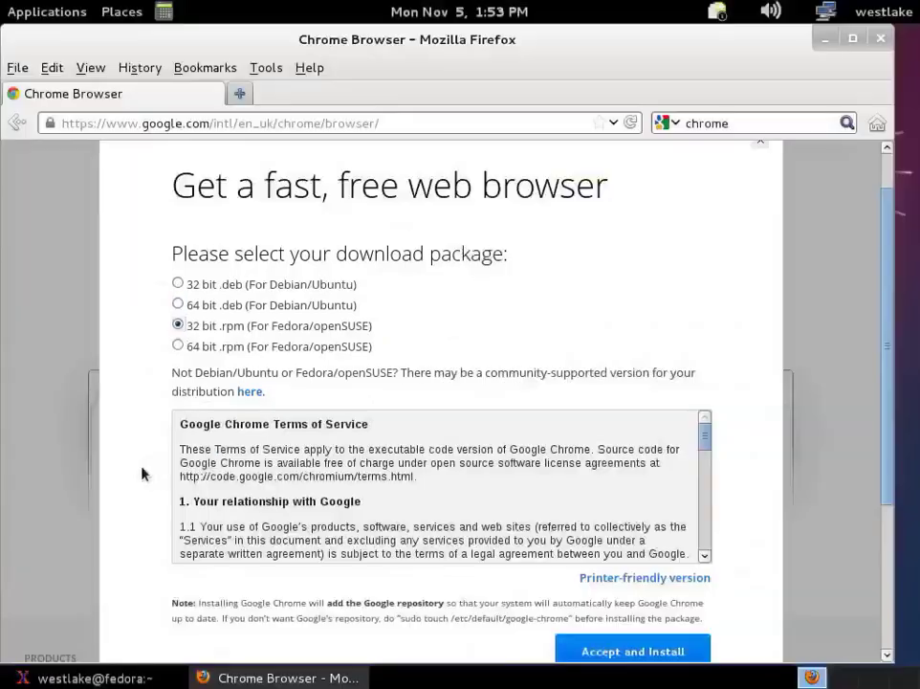
{"action": "scroll", "coordinate": [145, 462], "scroll_direction": "up", "scroll_amount": 1}
{"action": "scroll", "coordinate": [628, 624], "scroll_direction": "down", "scroll_amount": 2}
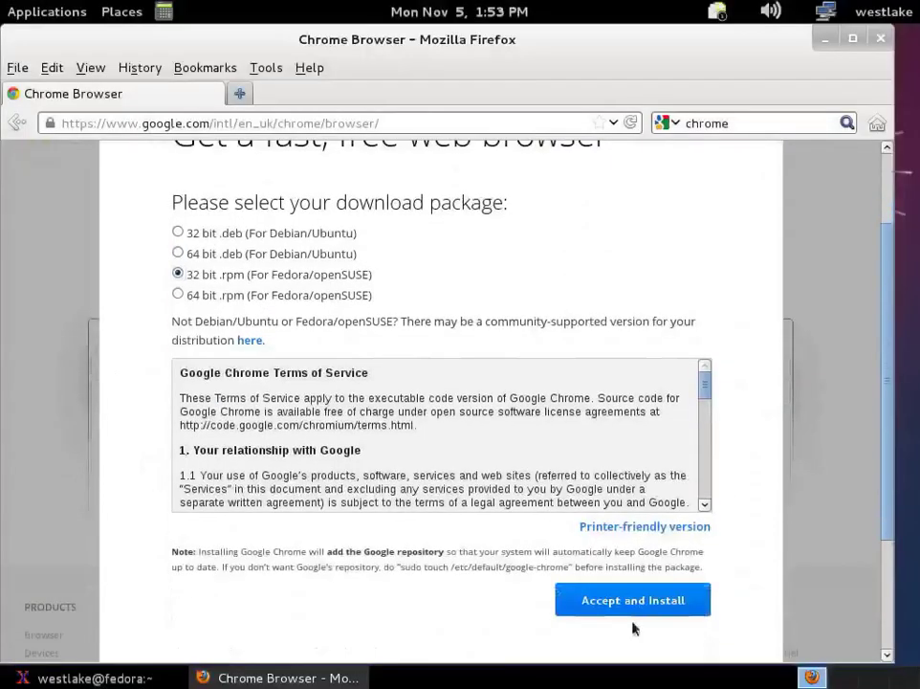
{"action": "left_click", "coordinate": [646, 588]}
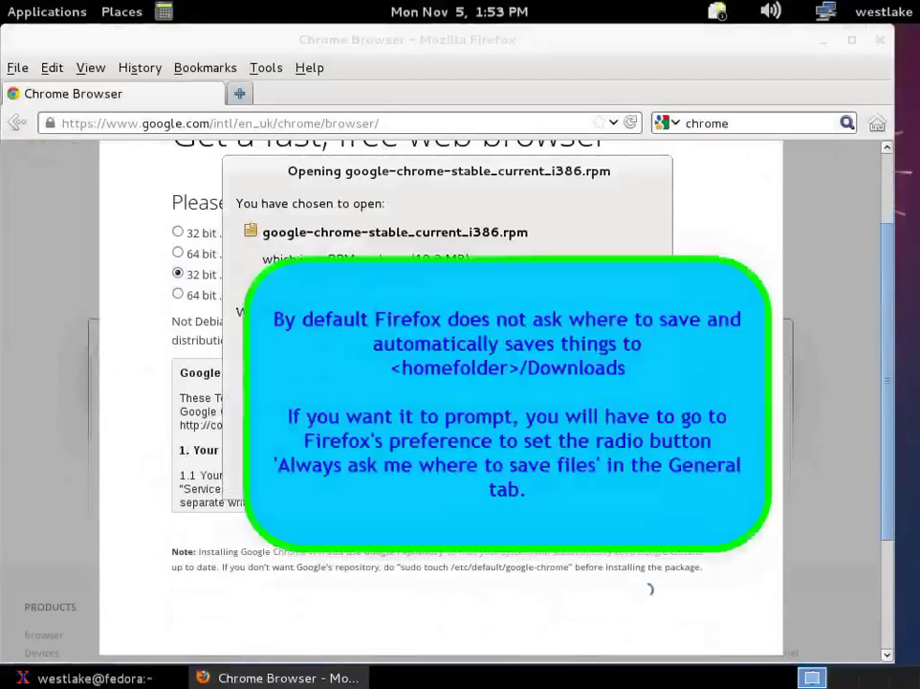
Step: Save google-chrome-stable_current_i386.rpm into Downloads and wait for the 40.3 MB download
{"action": "key", "text": "Return"}
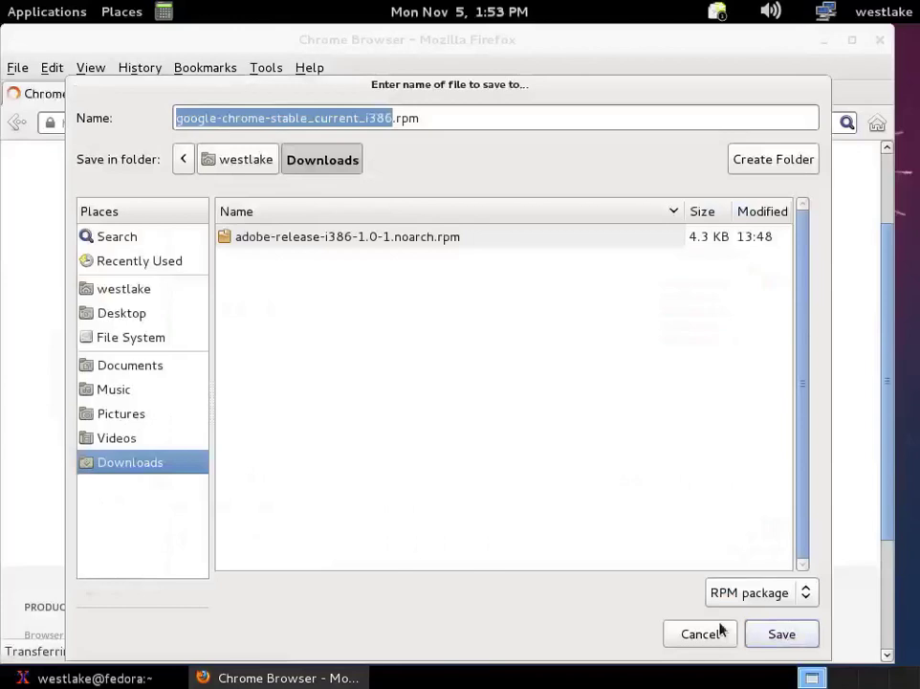
{"action": "left_click", "coordinate": [720, 629]}
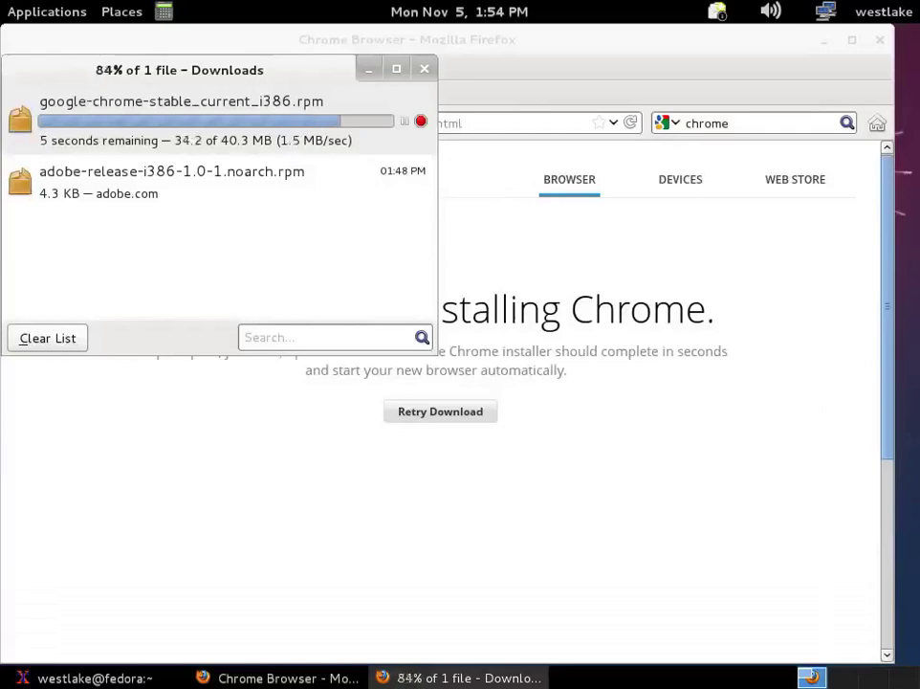
{"action": "key", "text": "alt+Tab"}
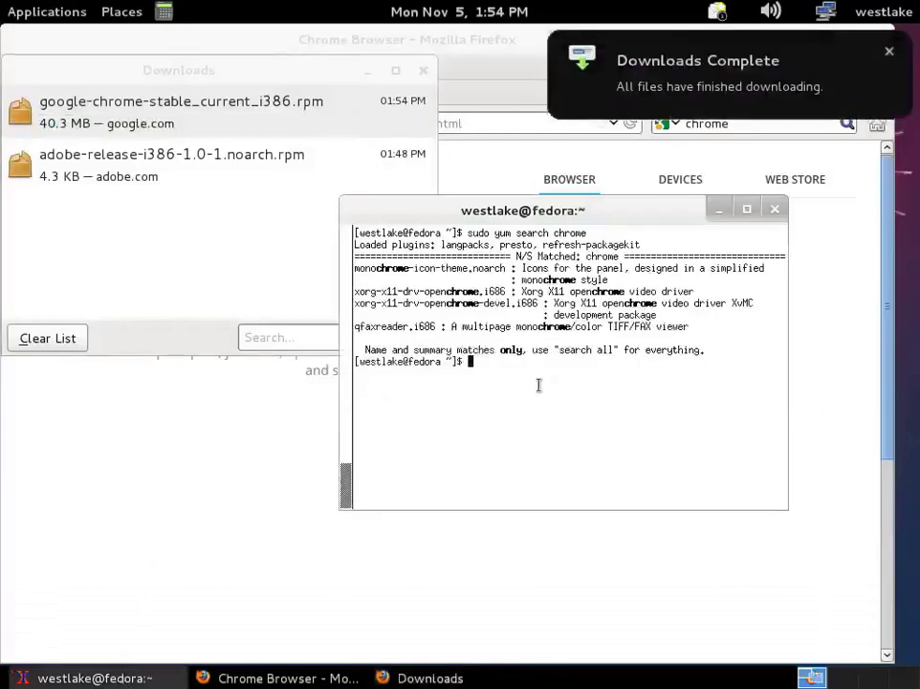
Step: Run 'sudo yum localinstall Downloads/google-chrome-stable_current_i386.rpm' and approve its 33 dependencies
{"action": "type", "text": "sudo yum localinstall Dow"}
{"action": "key", "text": "Tab"}
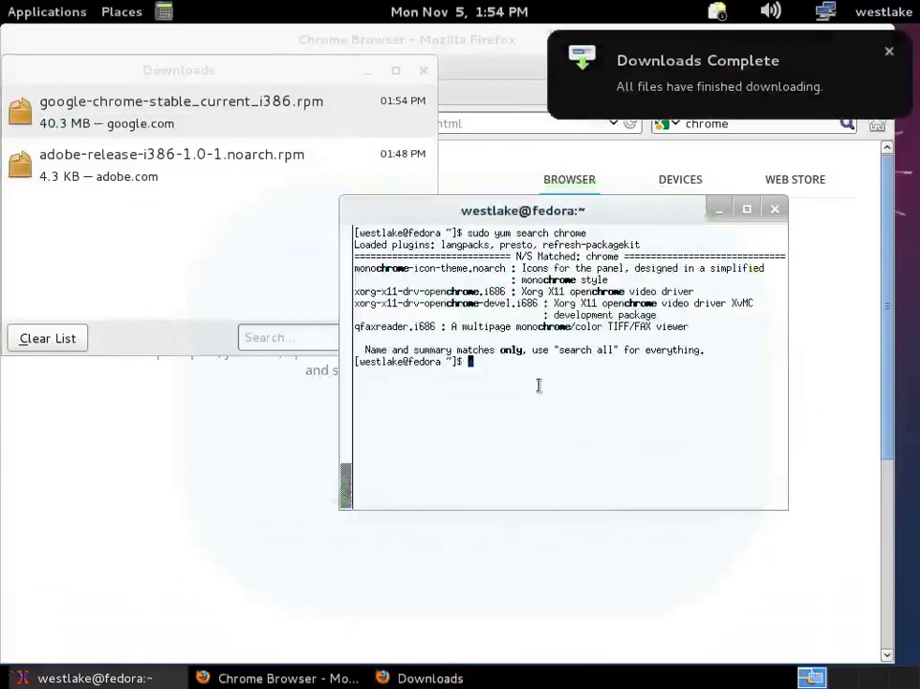
{"action": "type", "text": "goog"}
{"action": "key", "text": "Tab"}
{"action": "key", "text": "Return"}
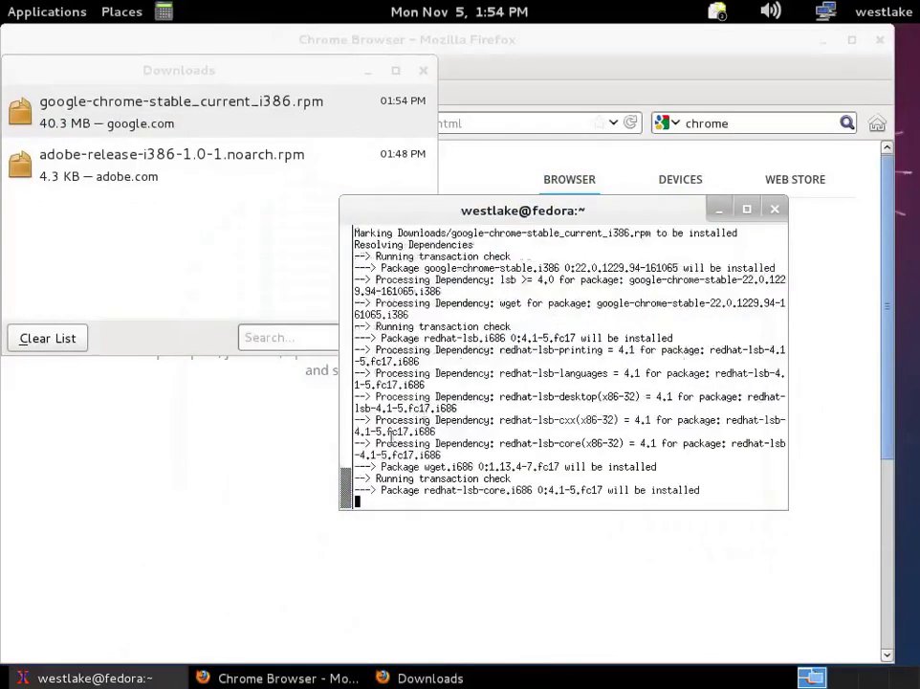
{"action": "left_click_drag", "start_coordinate": [375, 279], "coordinate": [452, 396]}
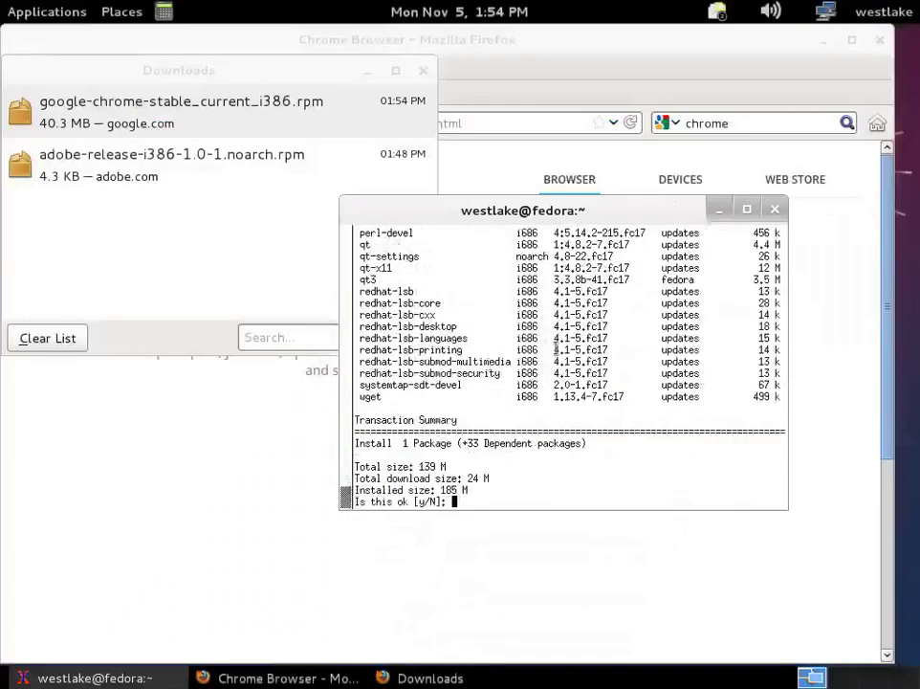
{"action": "scroll", "coordinate": [556, 350], "scroll_direction": "up", "scroll_amount": 5}
{"action": "type", "text": "y"}
{"action": "key", "text": "Return"}
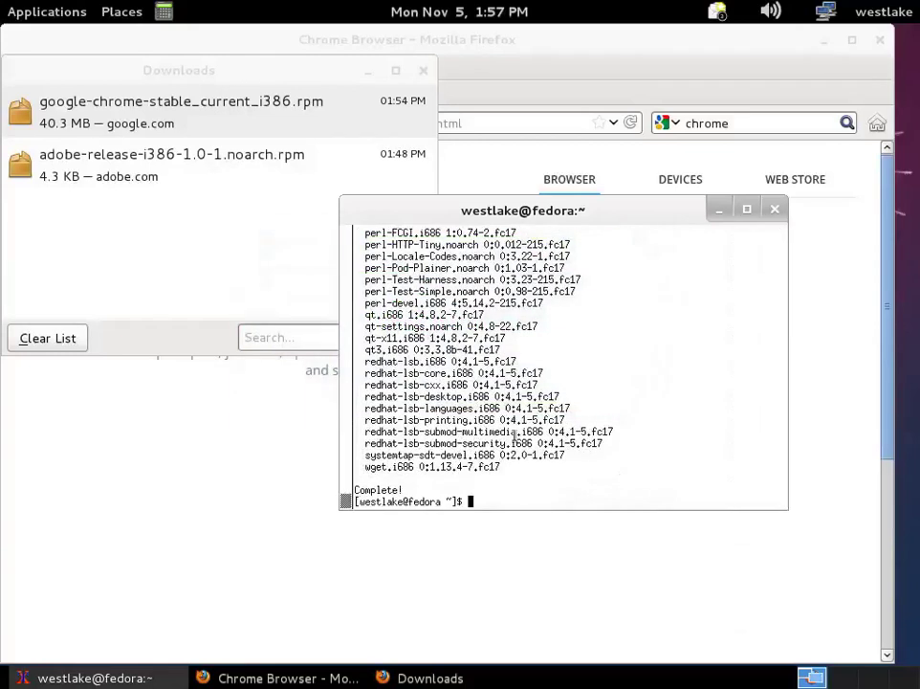
Step: Launch Google Chrome from Applications > Internet
{"action": "left_click", "coordinate": [46, 12]}
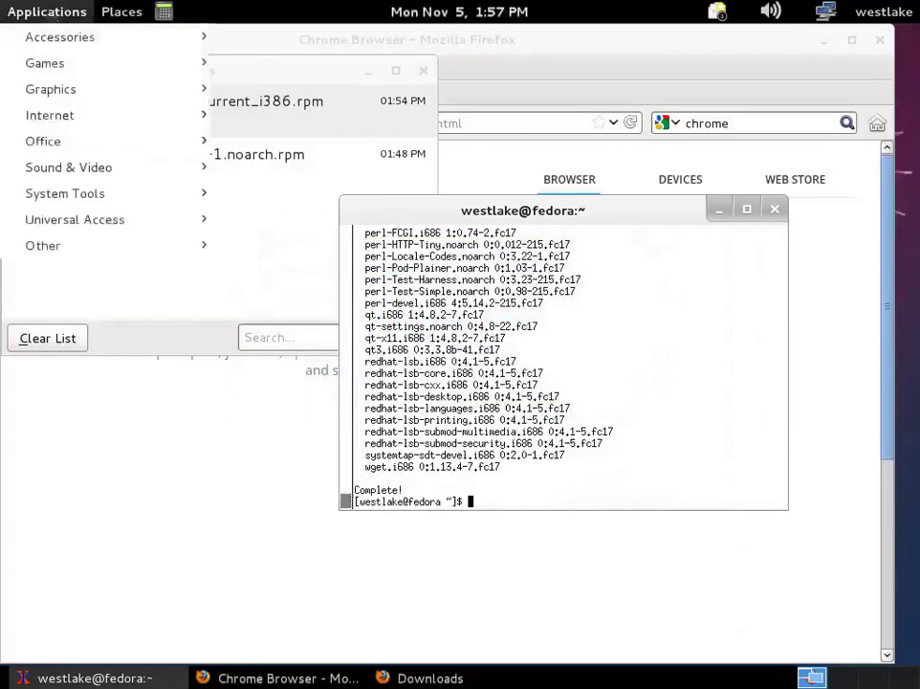
{"action": "mouse_move", "coordinate": [57, 114]}
{"action": "left_click", "coordinate": [259, 194]}
Step: Close Downloads and Firefox, minimise the terminal, and start Chrome without making it default
{"action": "left_click", "coordinate": [423, 71]}
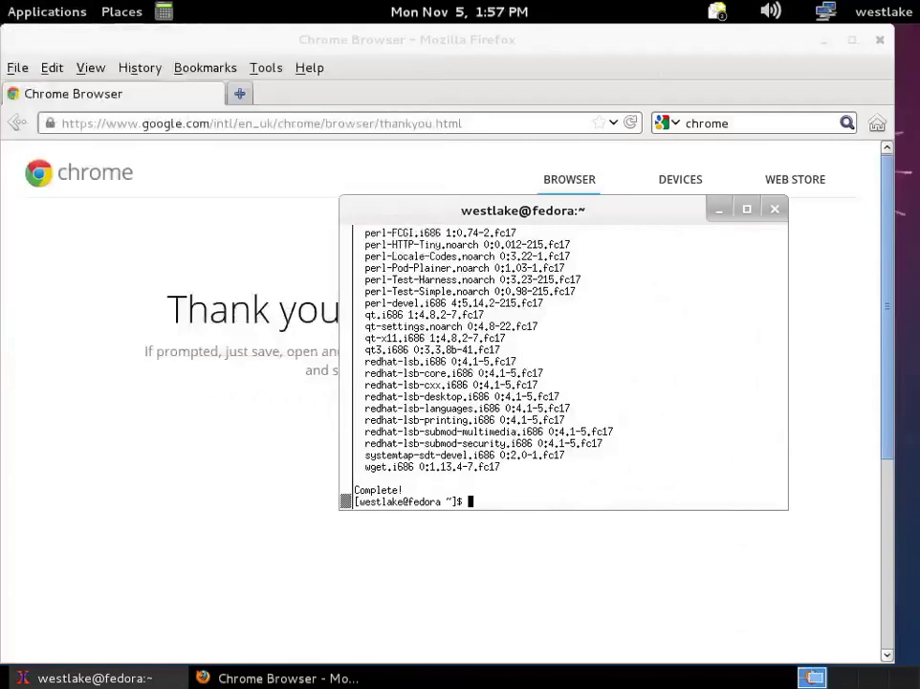
{"action": "left_click", "coordinate": [880, 41]}
{"action": "left_click", "coordinate": [719, 209]}
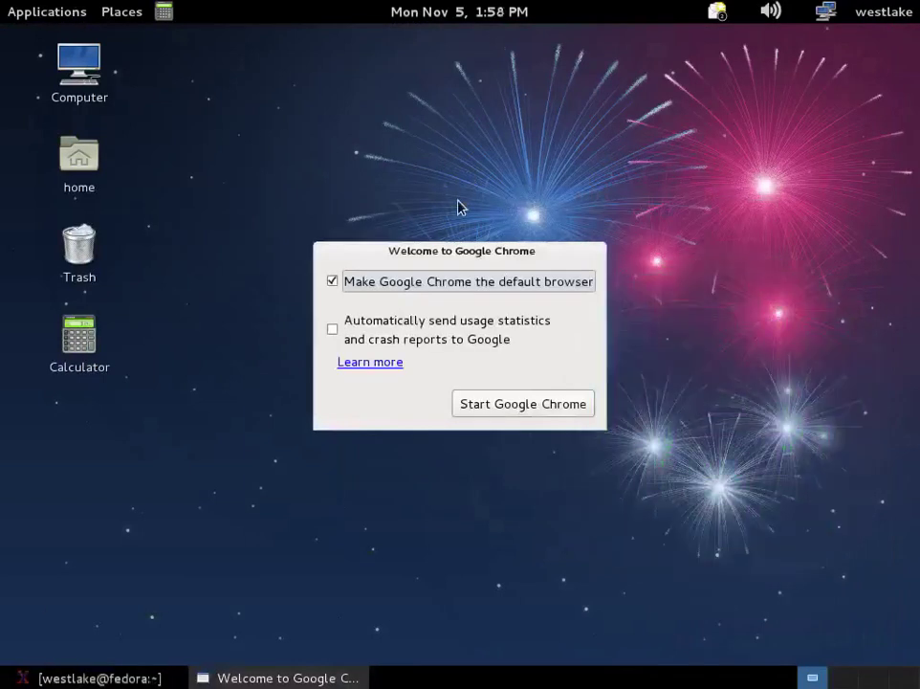
{"action": "left_click", "coordinate": [401, 285]}
{"action": "left_click", "coordinate": [524, 405]}
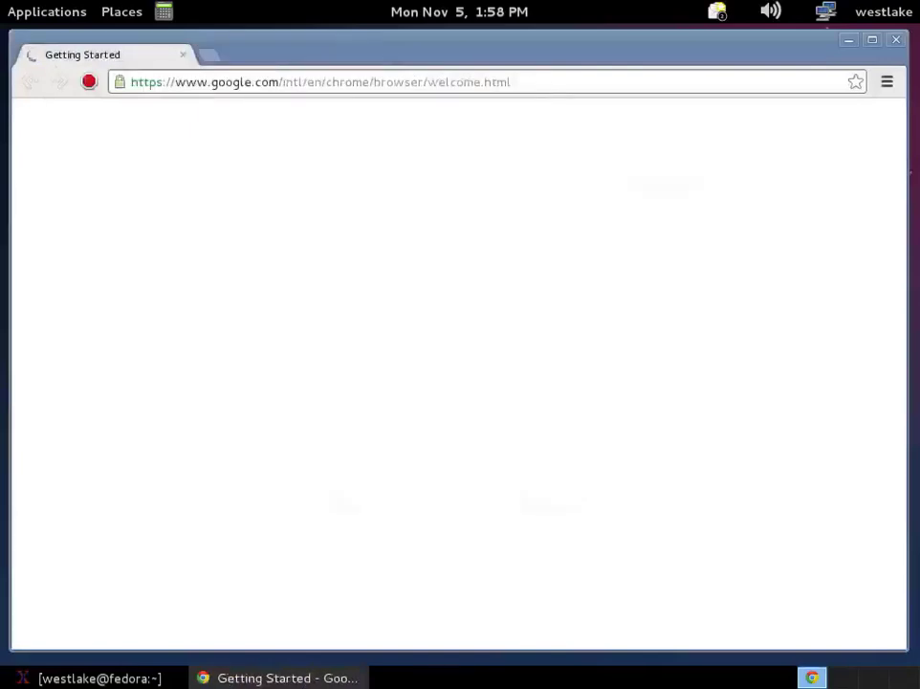
Step: In Chrome Settings, set startup to 'Open a specific page or set of pages'
{"action": "left_click", "coordinate": [887, 84]}
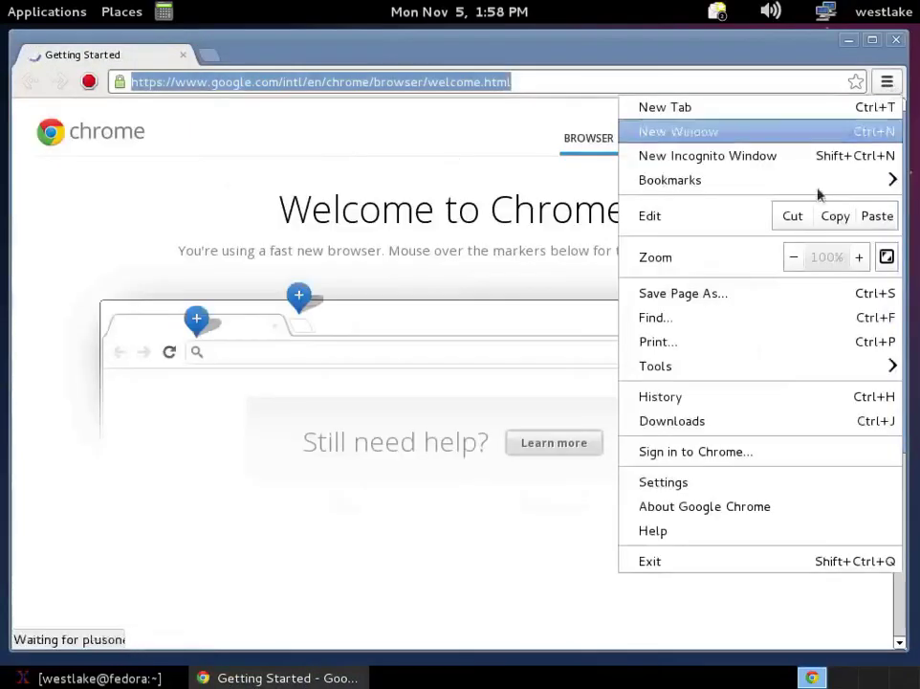
{"action": "left_click", "coordinate": [711, 486]}
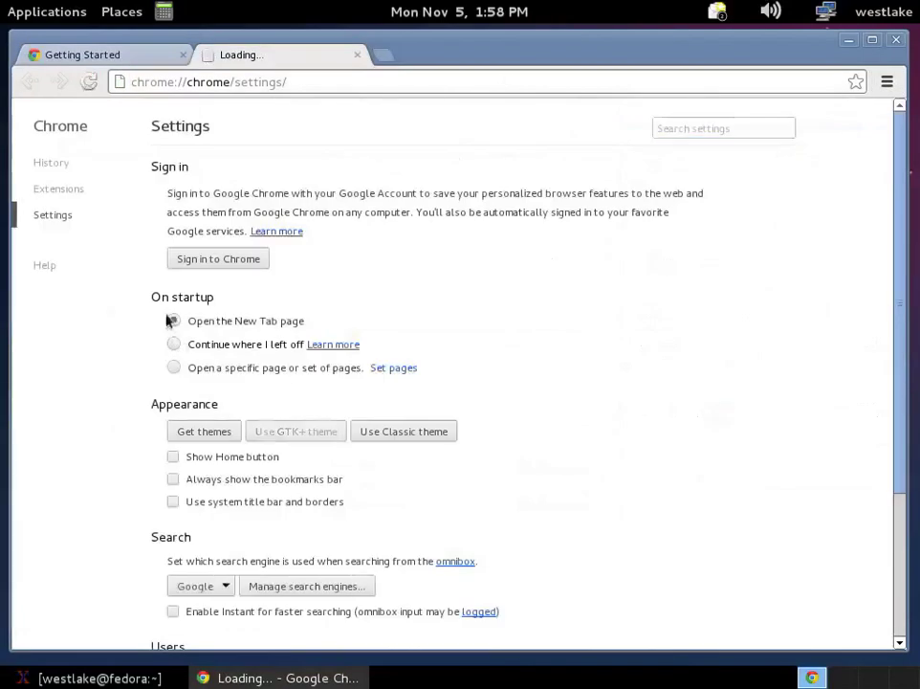
{"action": "left_click", "coordinate": [173, 367]}
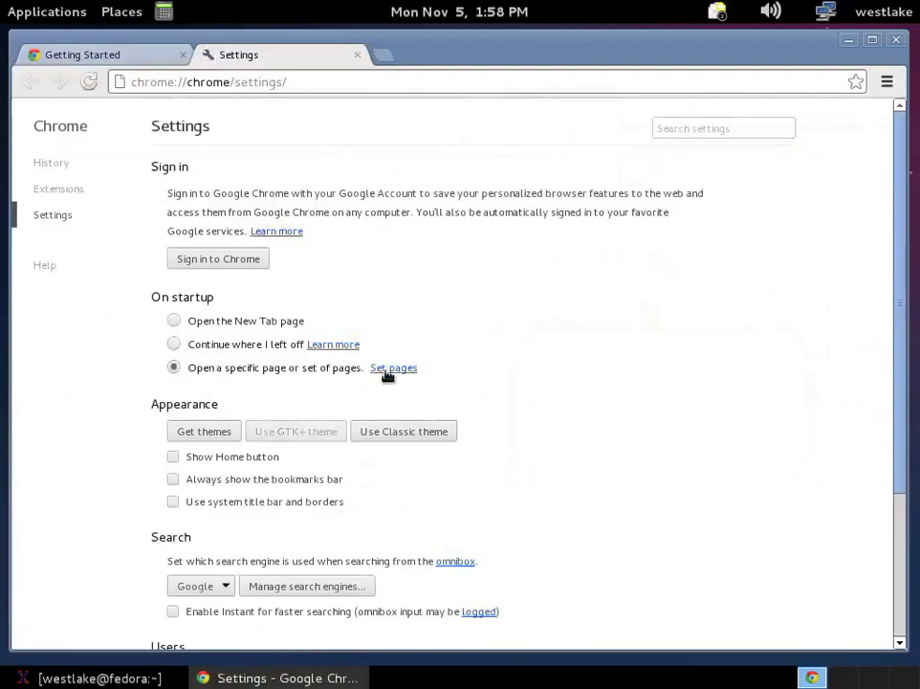
{"action": "left_click", "coordinate": [388, 372]}
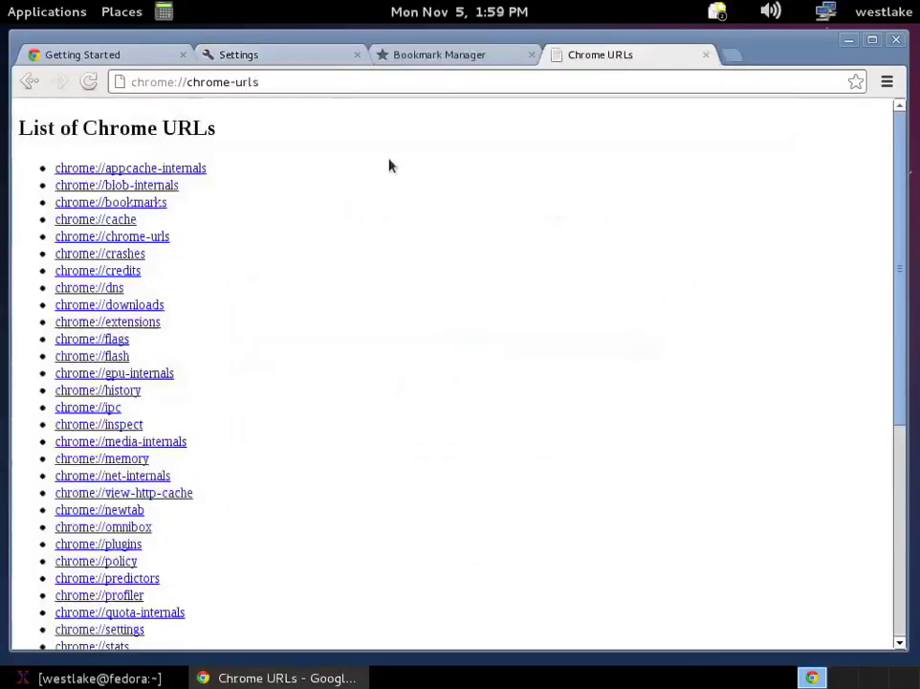
Step: Close the Chrome URLs tab, copy the Bookmark Manager's address, and return to Settings
{"action": "middle_click", "coordinate": [631, 57]}
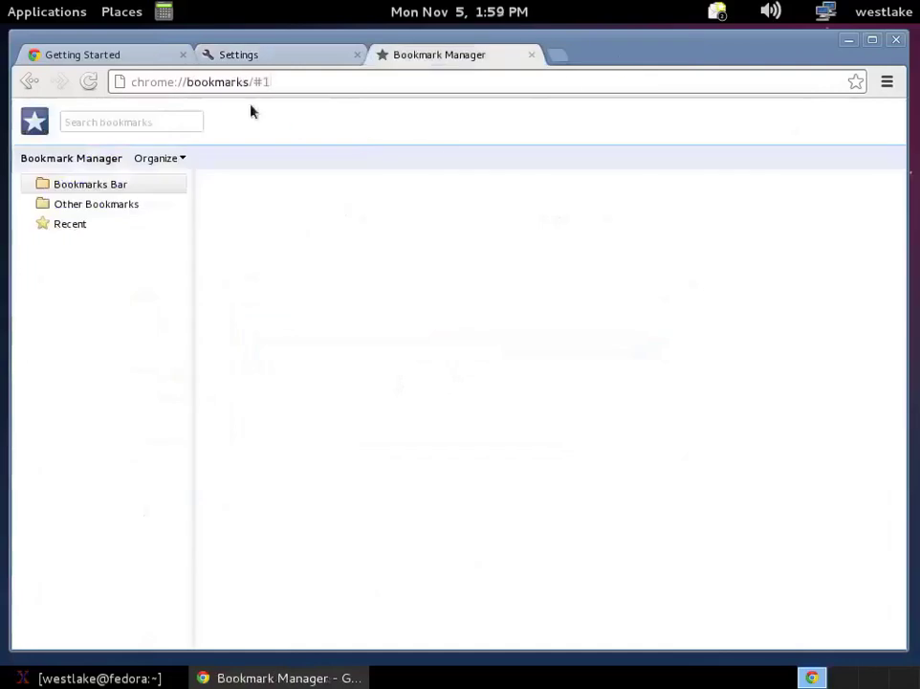
{"action": "left_click_drag", "start_coordinate": [254, 82], "coordinate": [131, 82]}
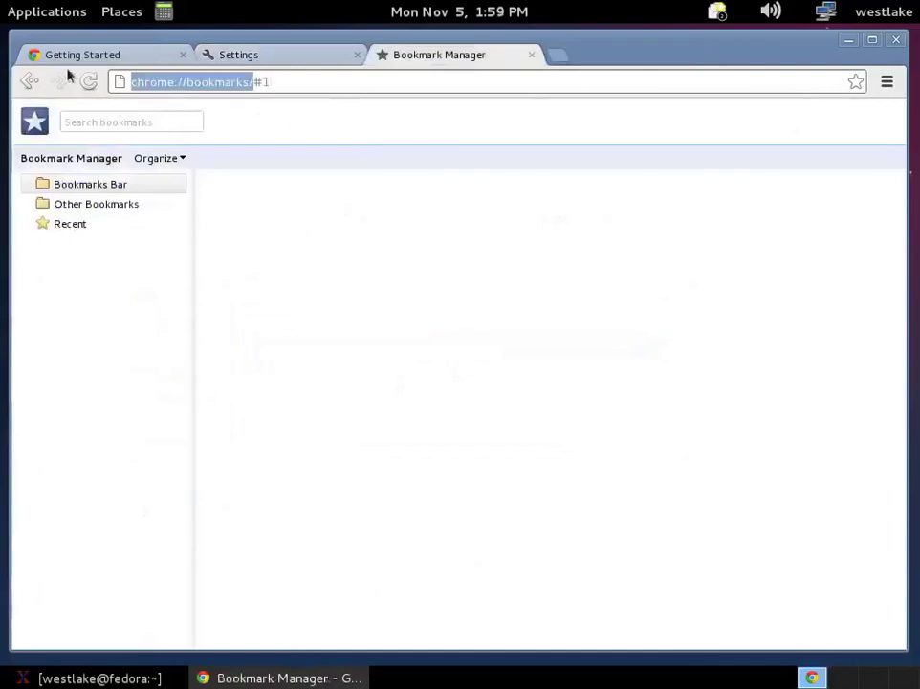
{"action": "right_click", "coordinate": [183, 81]}
{"action": "left_click", "coordinate": [233, 117]}
{"action": "left_click", "coordinate": [251, 55]}
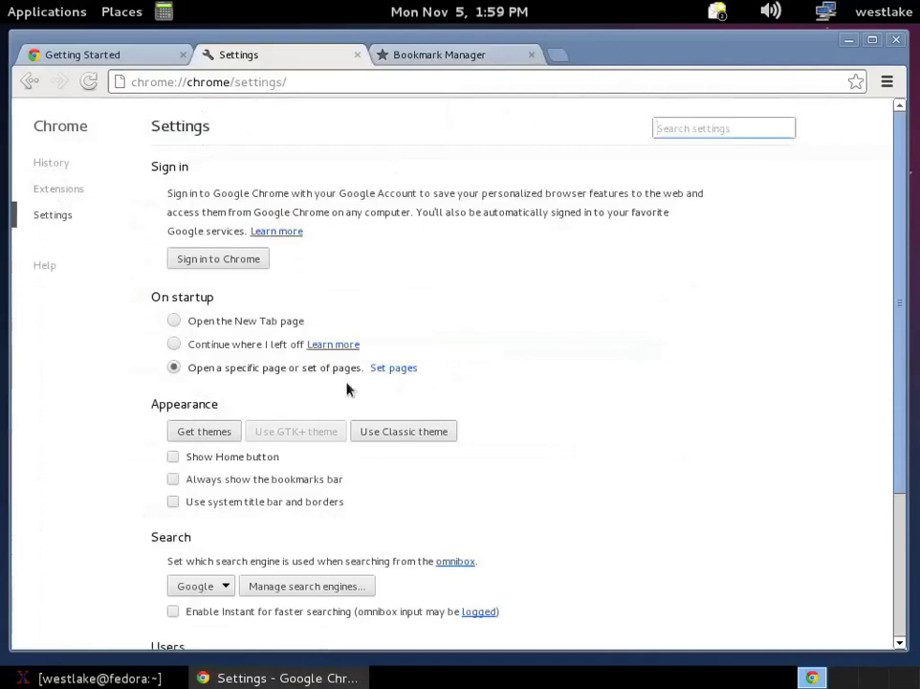
Step: Add chrome://bookmarks/ as Chrome's startup page
{"action": "left_click", "coordinate": [394, 368]}
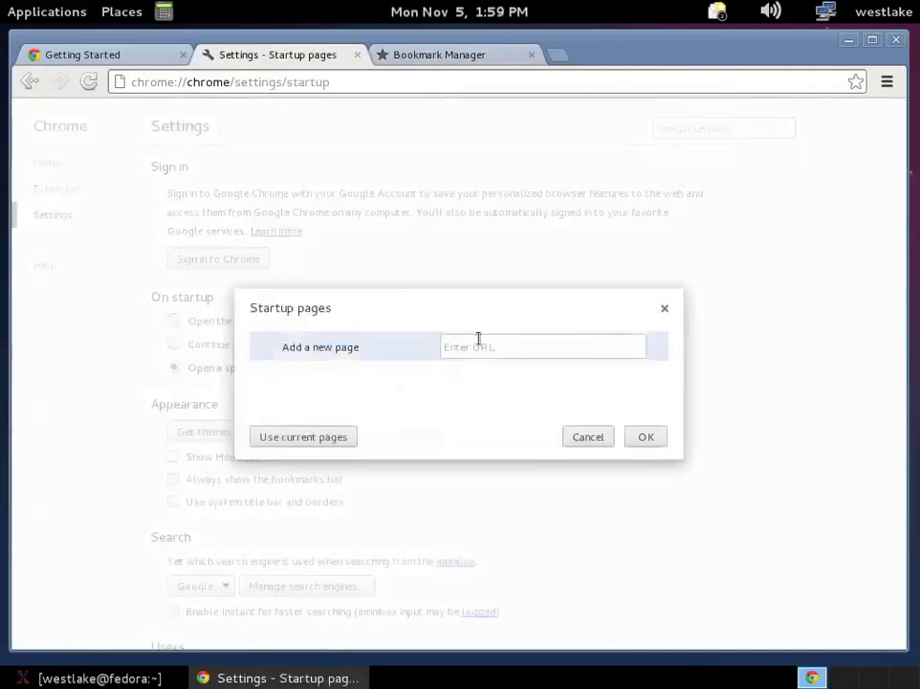
{"action": "key", "text": "ctrl+v"}
{"action": "left_click", "coordinate": [647, 437]}
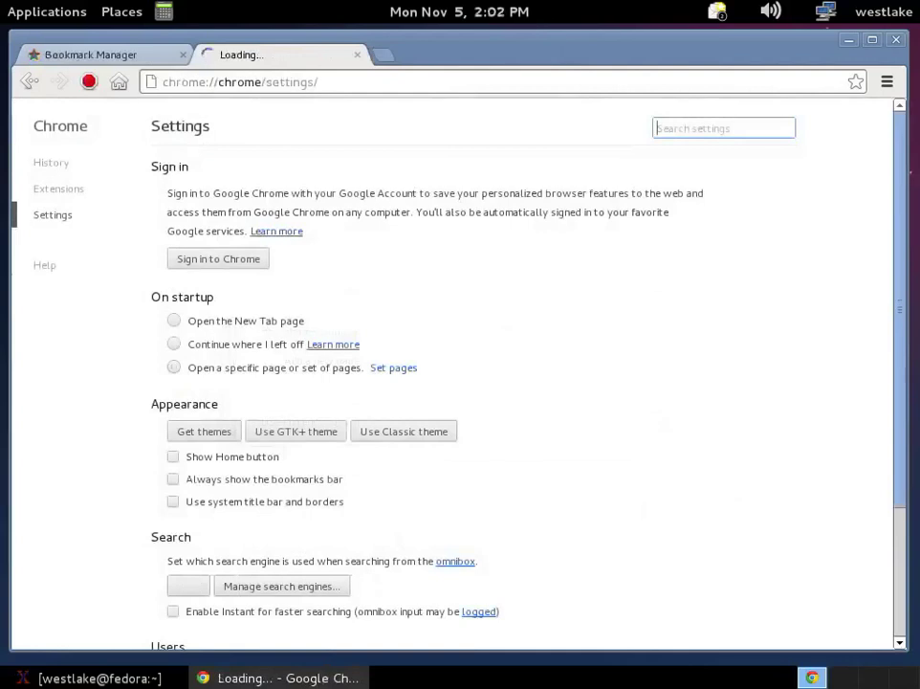
Step: Show the Home button, review its home page setting unchanged, and open a new tab
{"action": "left_click", "coordinate": [174, 457]}
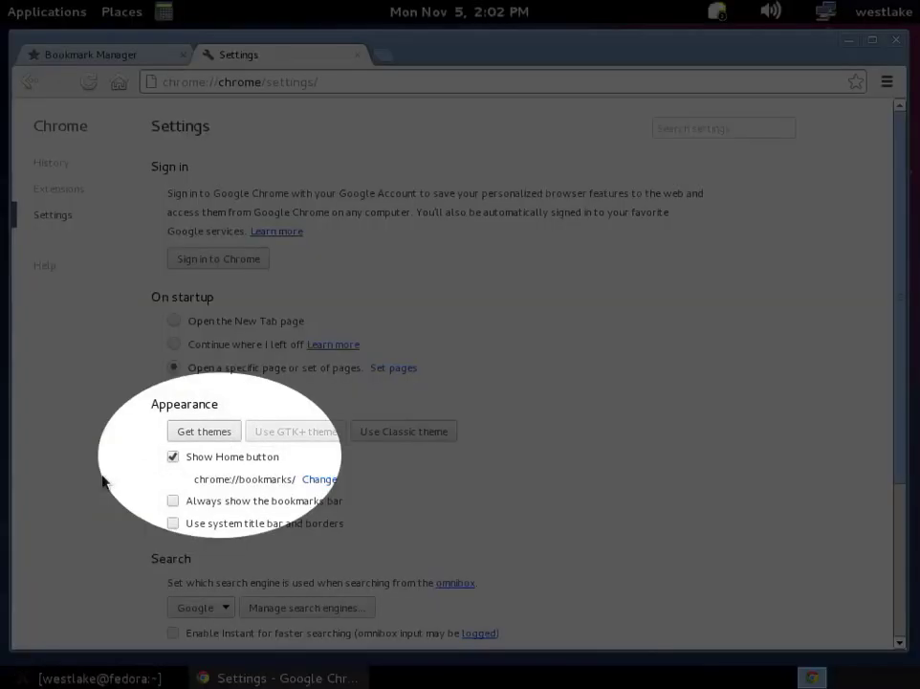
{"action": "scroll", "coordinate": [103, 481], "scroll_direction": "down", "scroll_amount": 1}
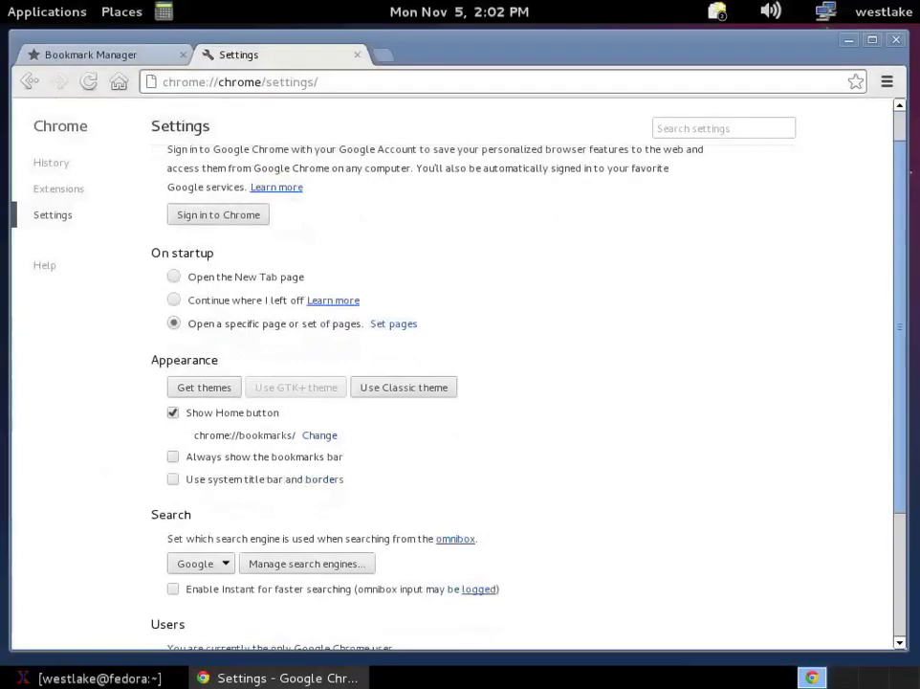
{"action": "left_click", "coordinate": [310, 437]}
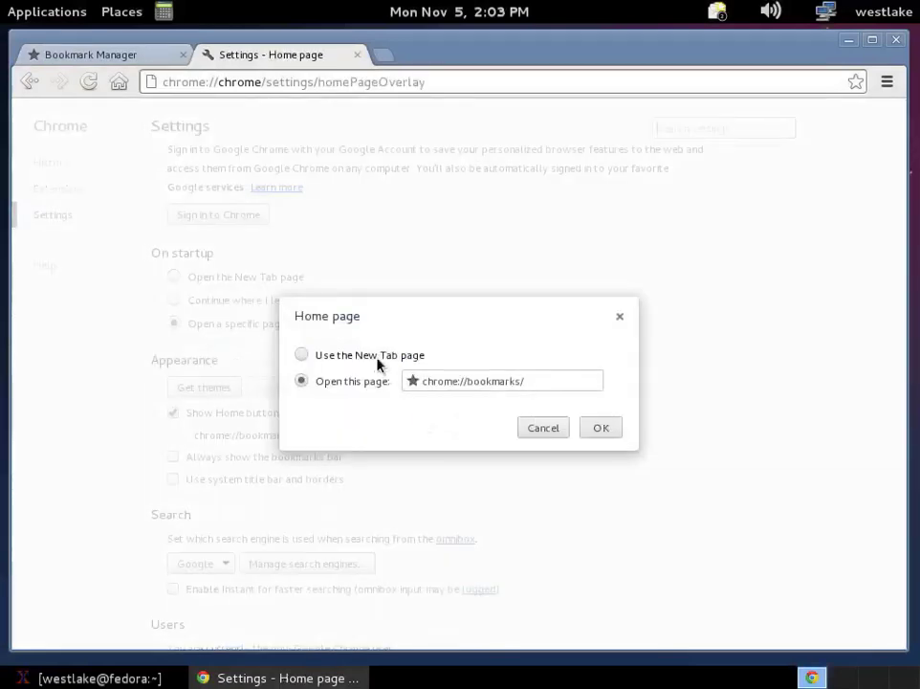
{"action": "left_click", "coordinate": [532, 430]}
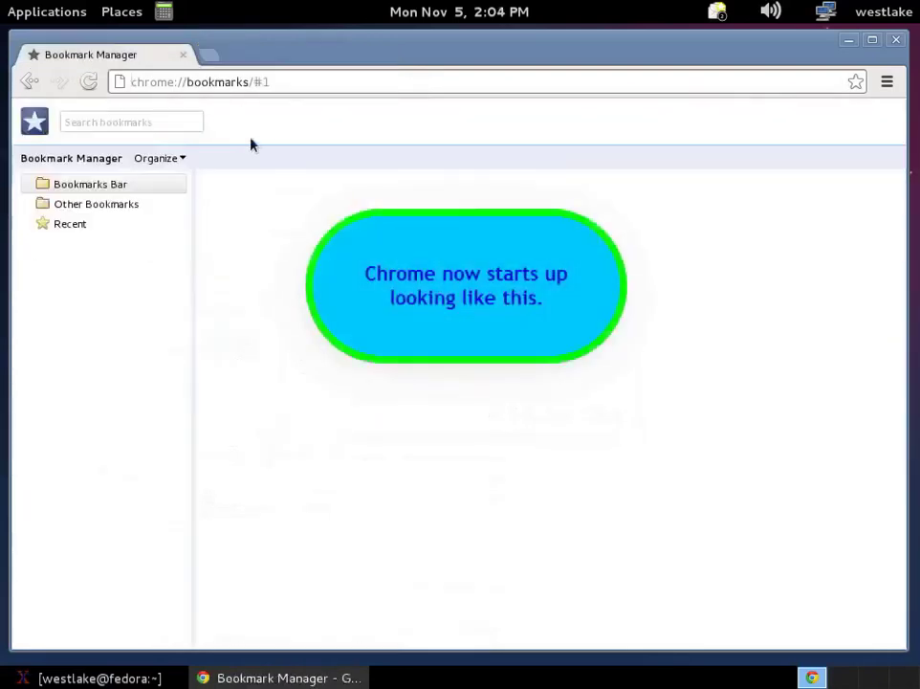
{"action": "key", "text": "ctrl+t"}
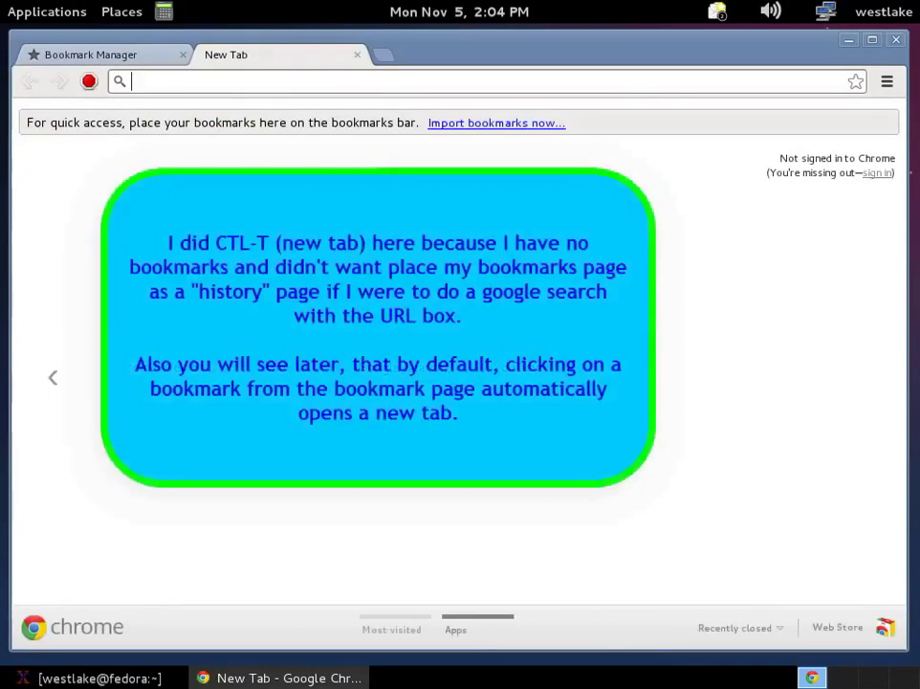
Step: Bookmark youtube.com to the Bookmarks Bar, then close the YouTube tab
{"action": "type", "text": "yo"}
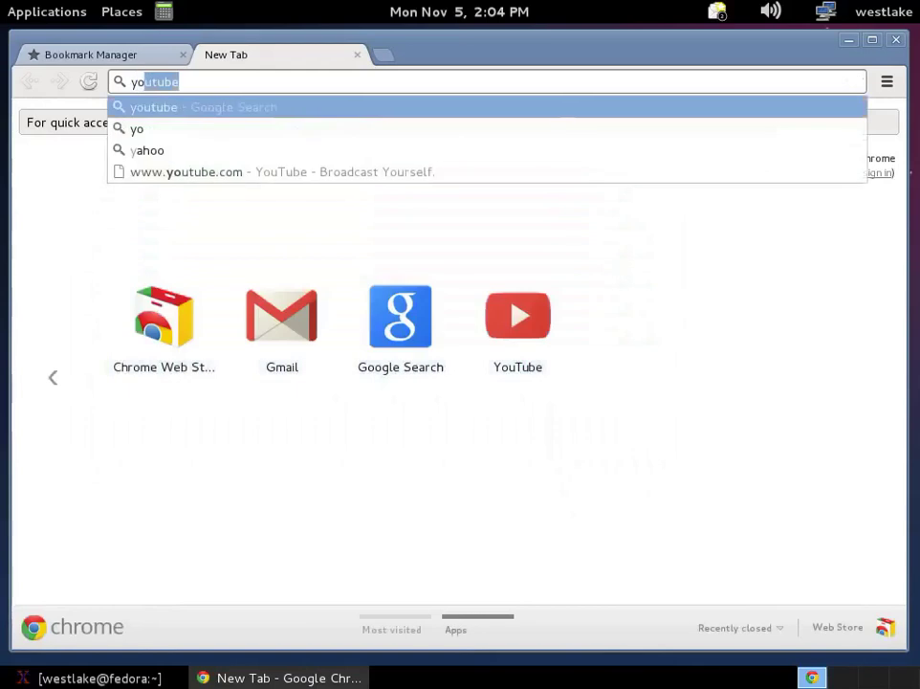
{"action": "type", "text": "utube.com"}
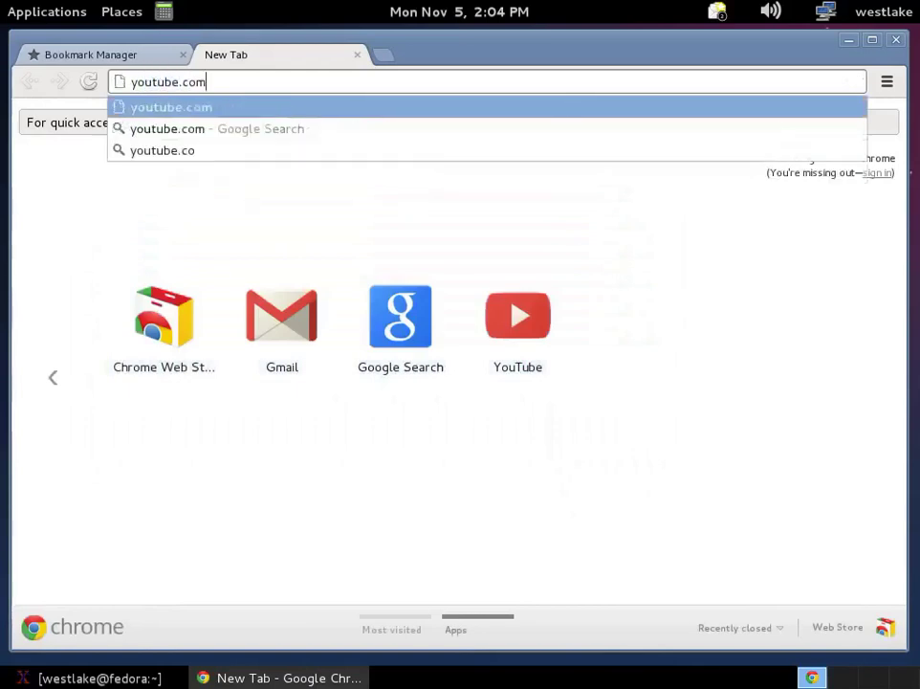
{"action": "key", "text": "Return"}
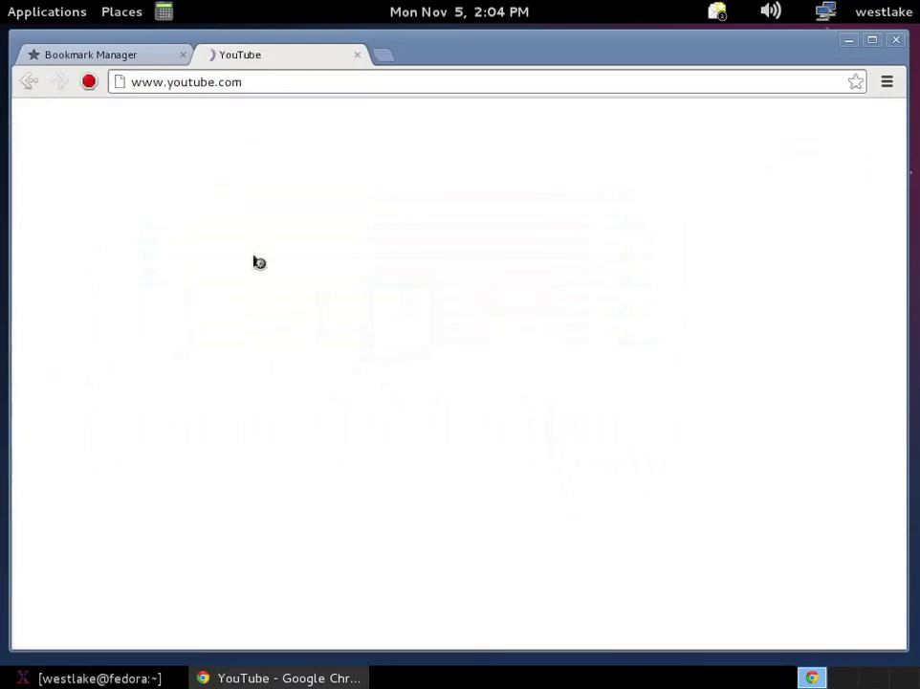
{"action": "left_click", "coordinate": [855, 85]}
{"action": "left_click", "coordinate": [842, 214]}
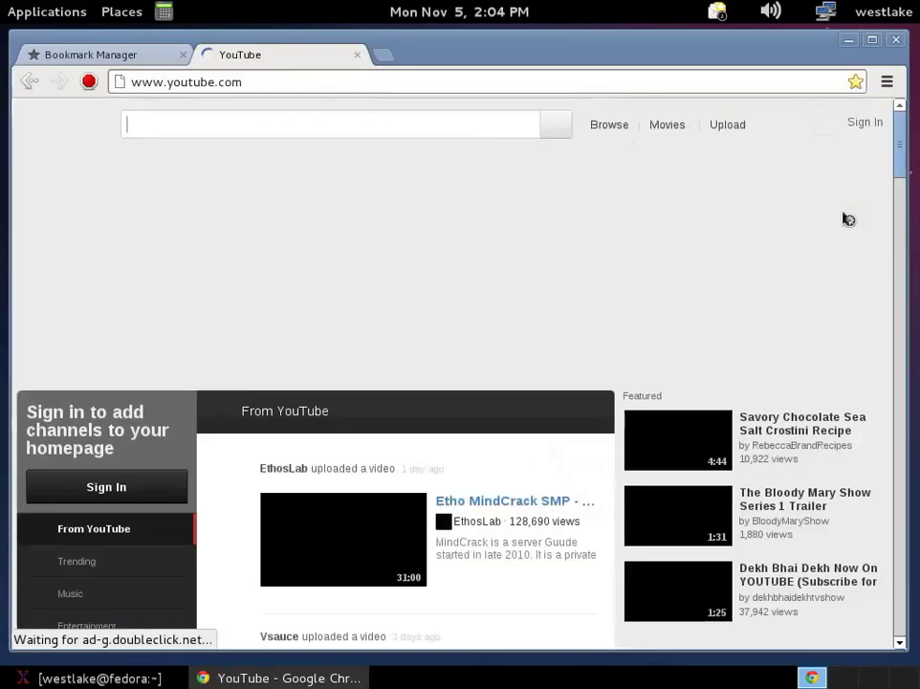
{"action": "middle_click", "coordinate": [312, 57]}
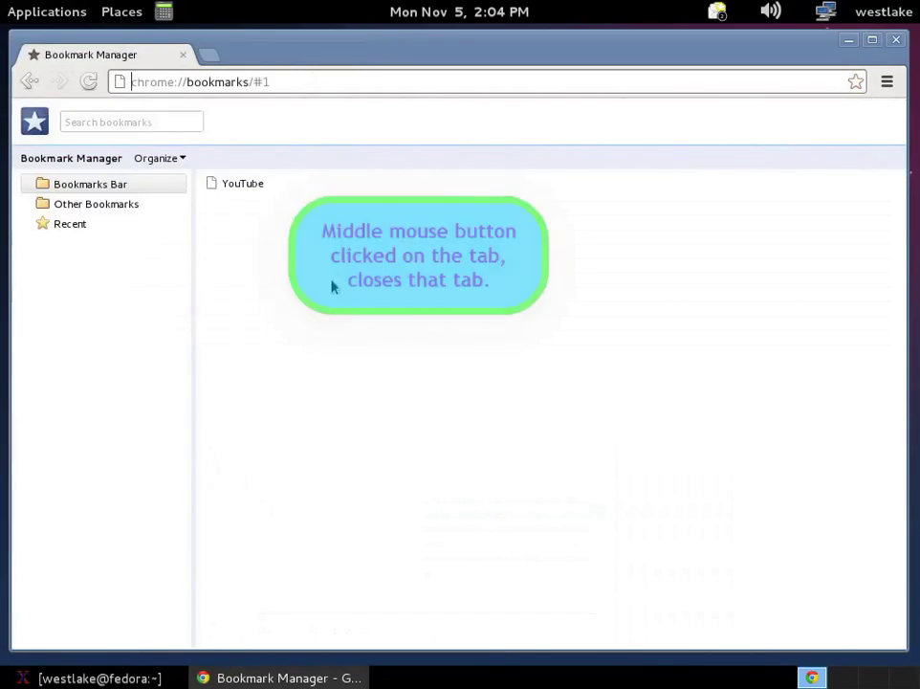
{"action": "left_click", "coordinate": [94, 205]}
{"action": "left_click", "coordinate": [95, 187]}
{"action": "left_click", "coordinate": [239, 184]}
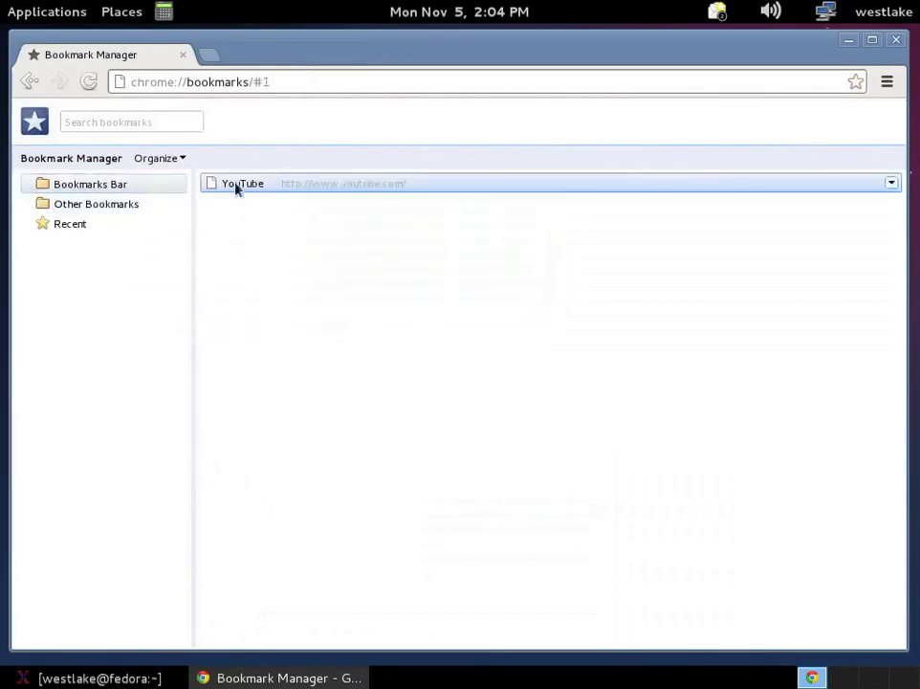
{"action": "key", "text": "Return"}
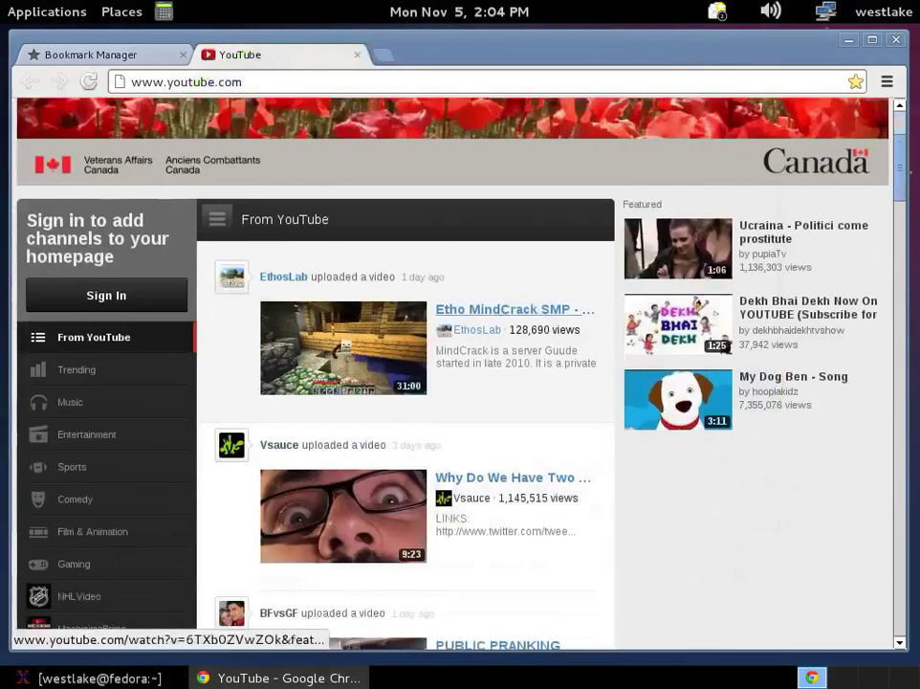
{"action": "left_click", "coordinate": [342, 345]}
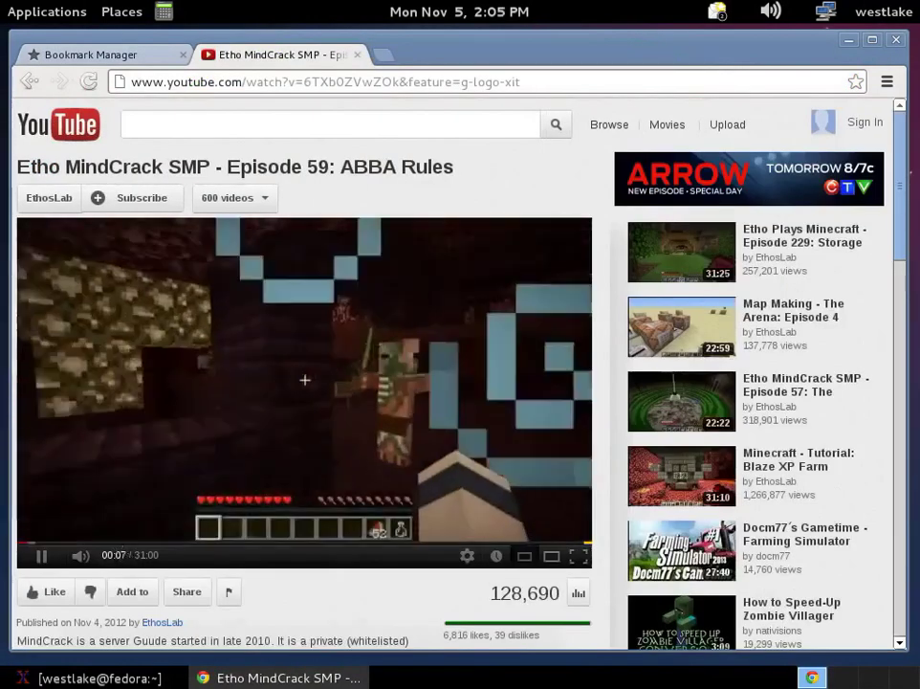
{"action": "left_click", "coordinate": [67, 541]}
{"action": "left_click", "coordinate": [357, 54]}
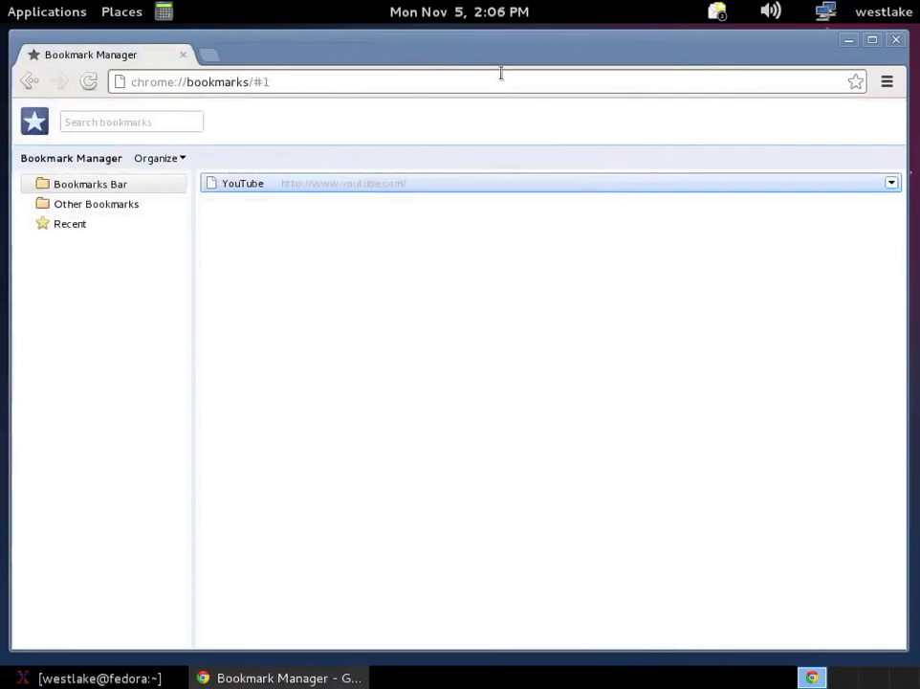
Step: Close Chrome, shut down and restart the computer, then browse Applications on the new desktop
{"action": "left_click", "coordinate": [896, 39]}
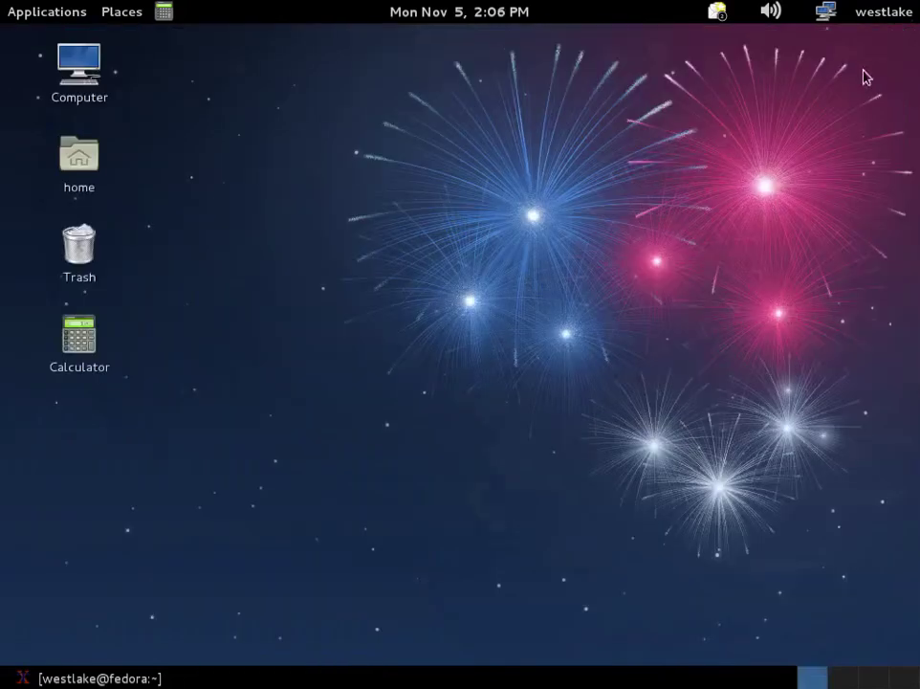
{"action": "left_click", "coordinate": [883, 13]}
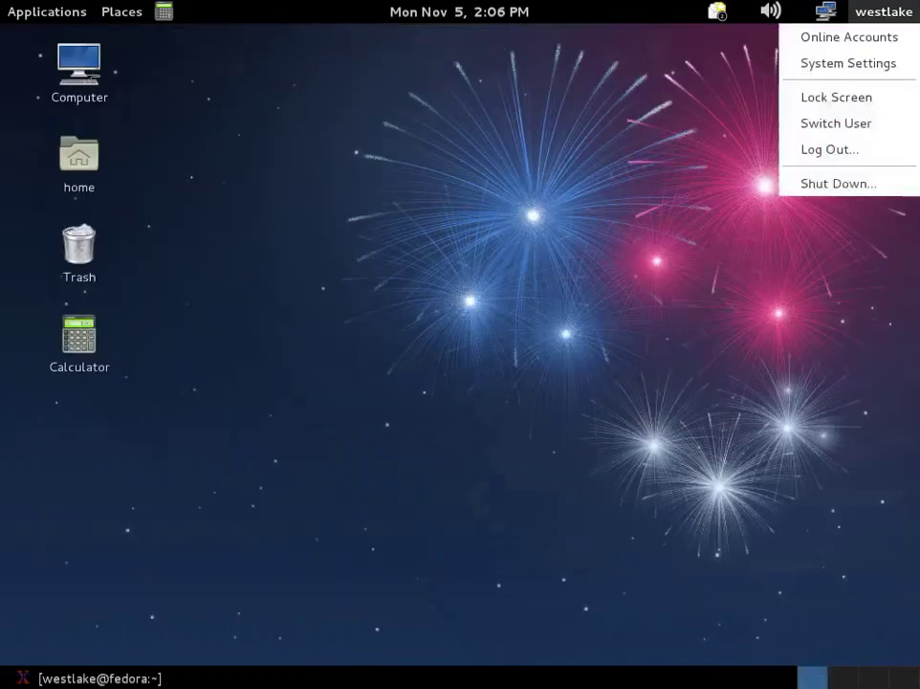
{"action": "left_click", "coordinate": [838, 183]}
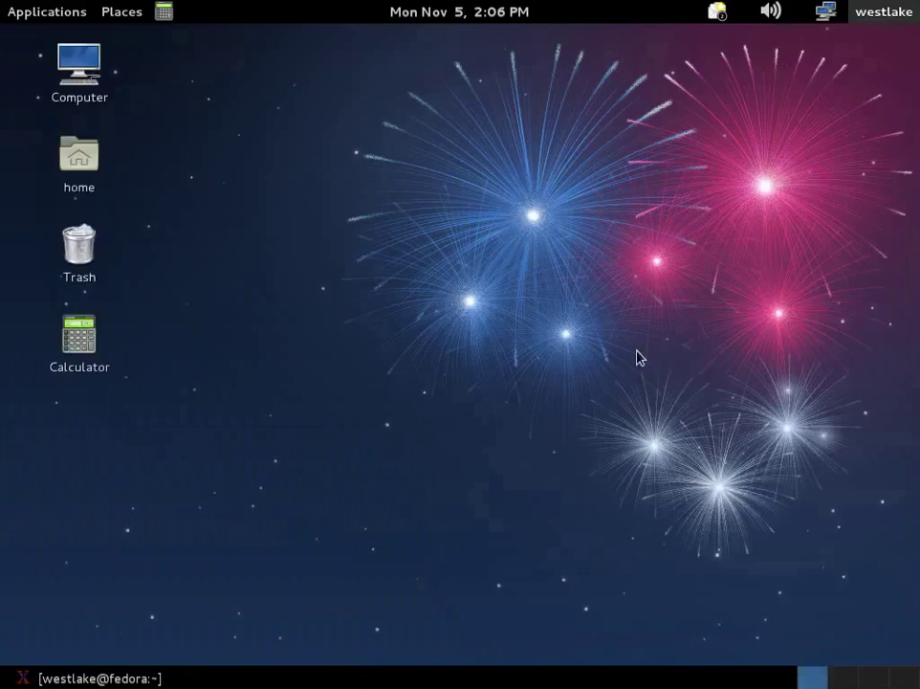
{"action": "left_click", "coordinate": [611, 421]}
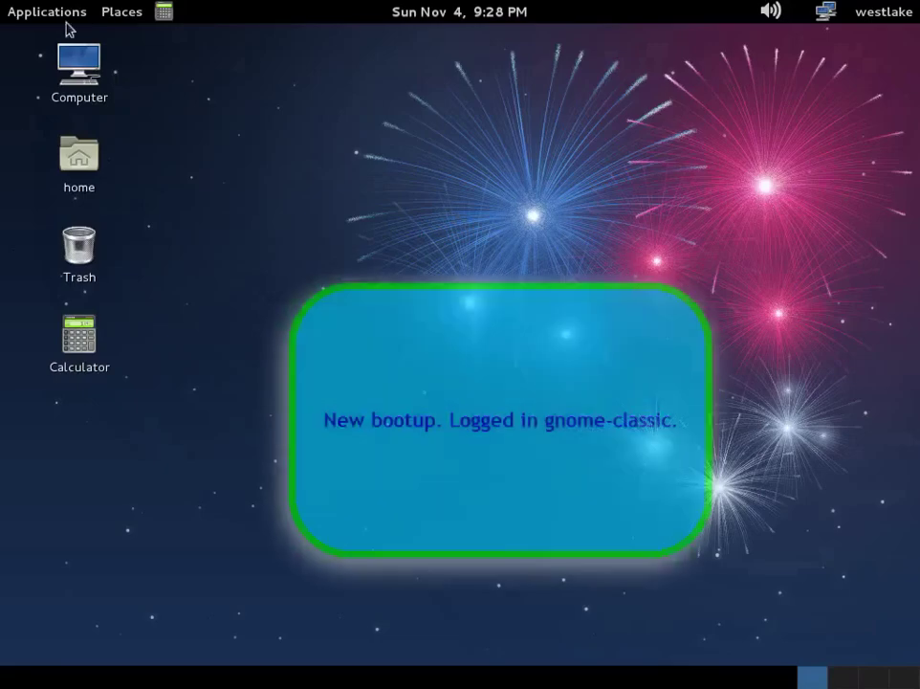
{"action": "left_click", "coordinate": [50, 14]}
Step: In Add/Remove Software, search mate-desktop, mark MATE Desktop Environment, and apply the installation
{"action": "mouse_move", "coordinate": [65, 193]}
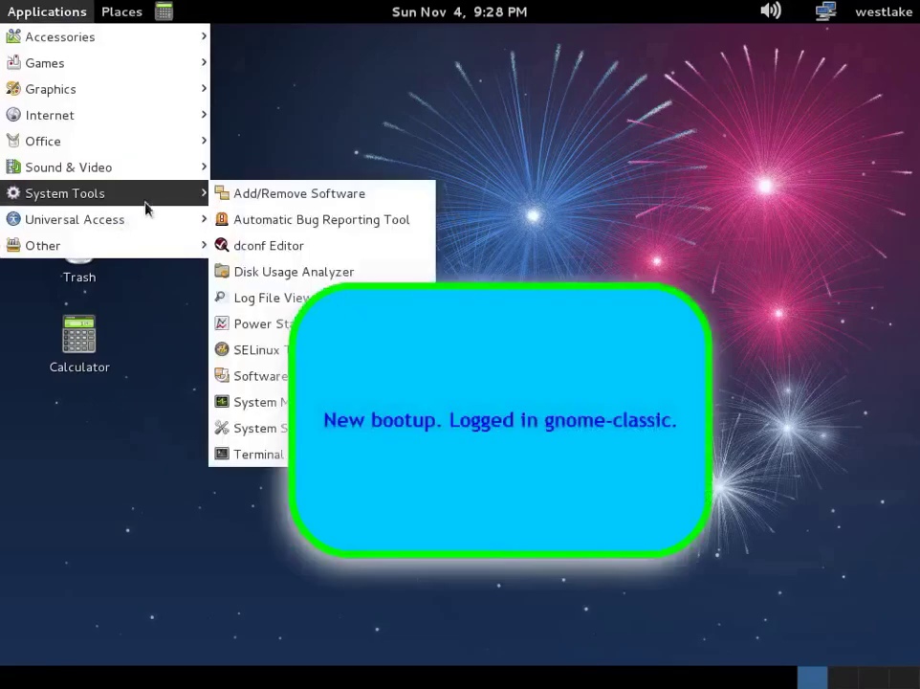
{"action": "left_click", "coordinate": [262, 195]}
{"action": "type", "text": "mate-desktop"}
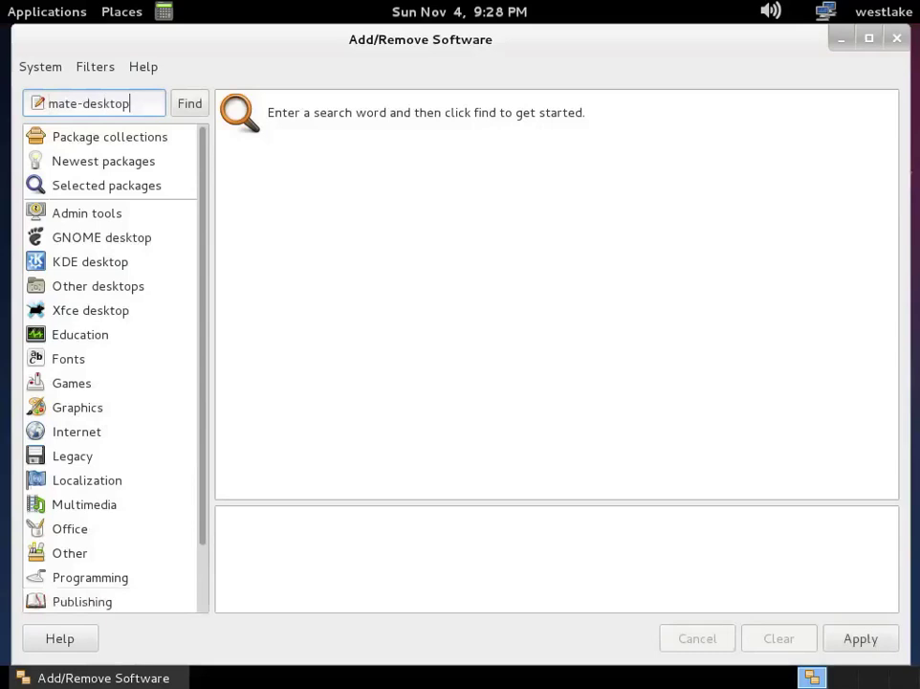
{"action": "key", "text": "Return"}
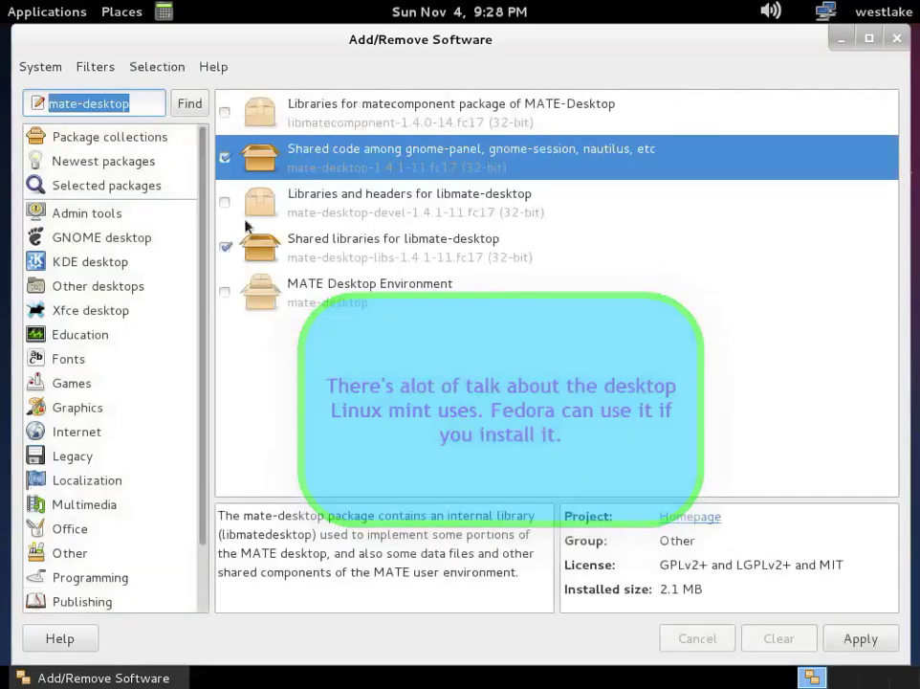
{"action": "left_click", "coordinate": [300, 308]}
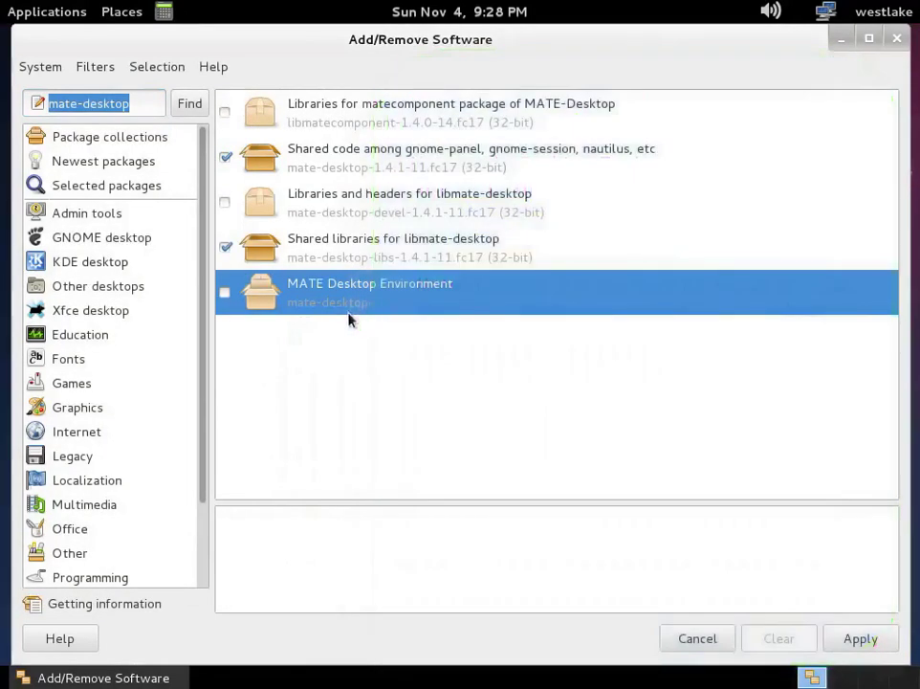
{"action": "left_click", "coordinate": [227, 294]}
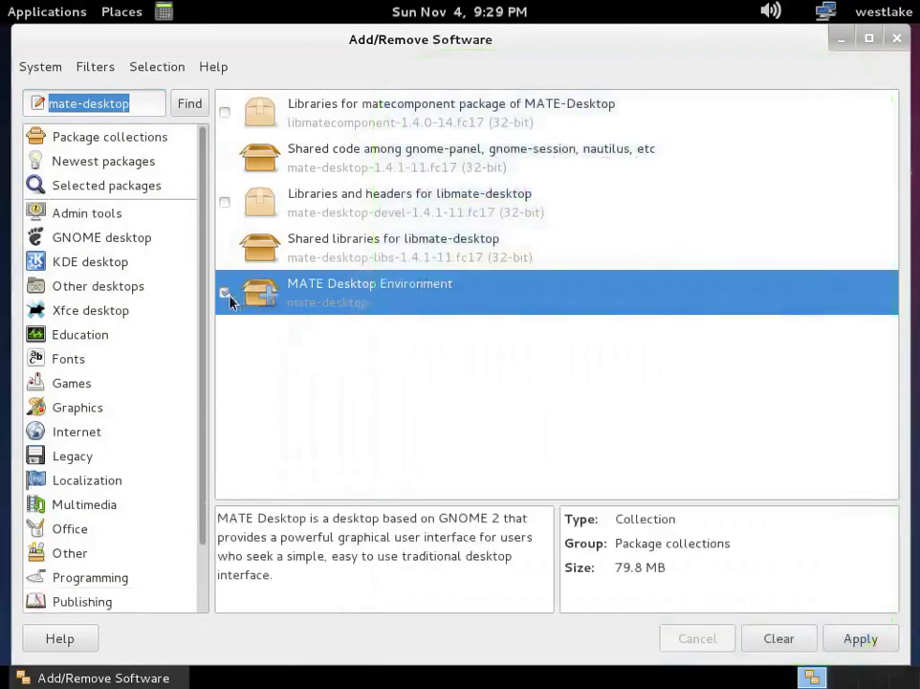
{"action": "left_click", "coordinate": [848, 639]}
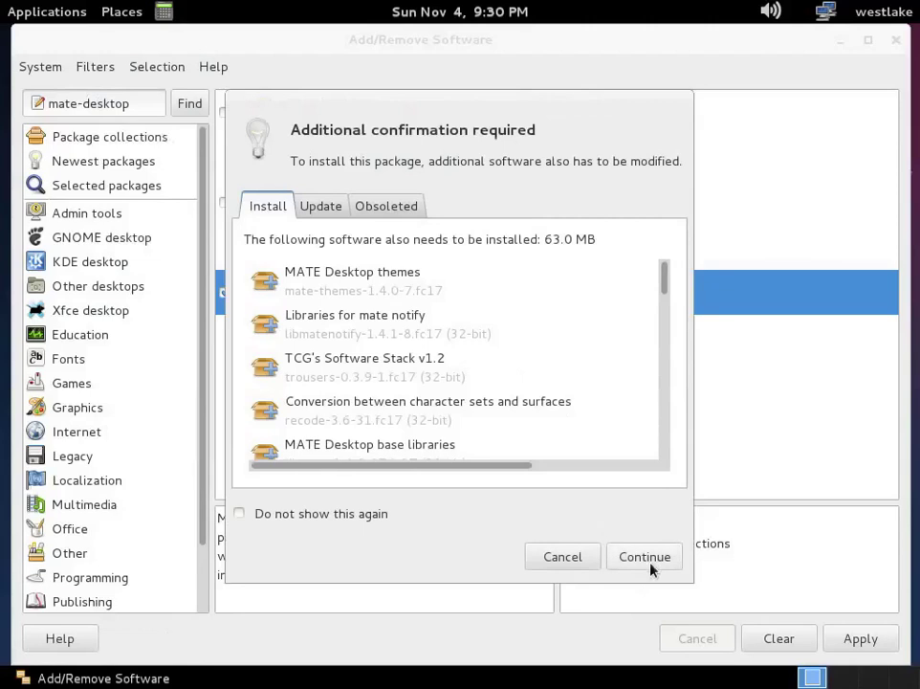
Step: Accept the 63.0 MB of extra packages, authenticate with the account password, and reposition the Run dialog
{"action": "left_click", "coordinate": [636, 553]}
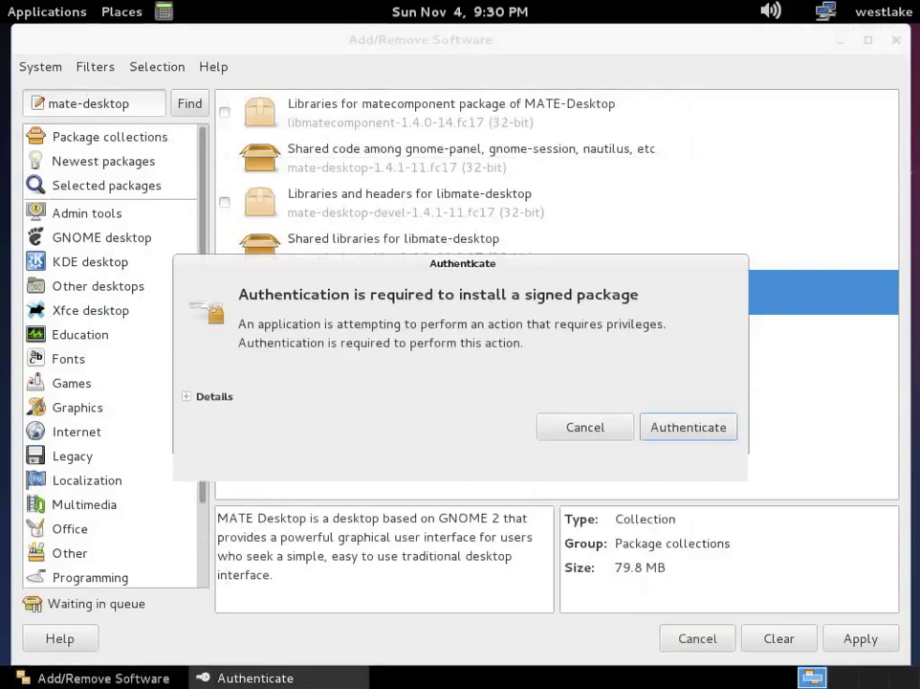
{"action": "type", "text": "••••••••"}
{"action": "key", "text": "Return"}
{"action": "key", "text": "Return"}
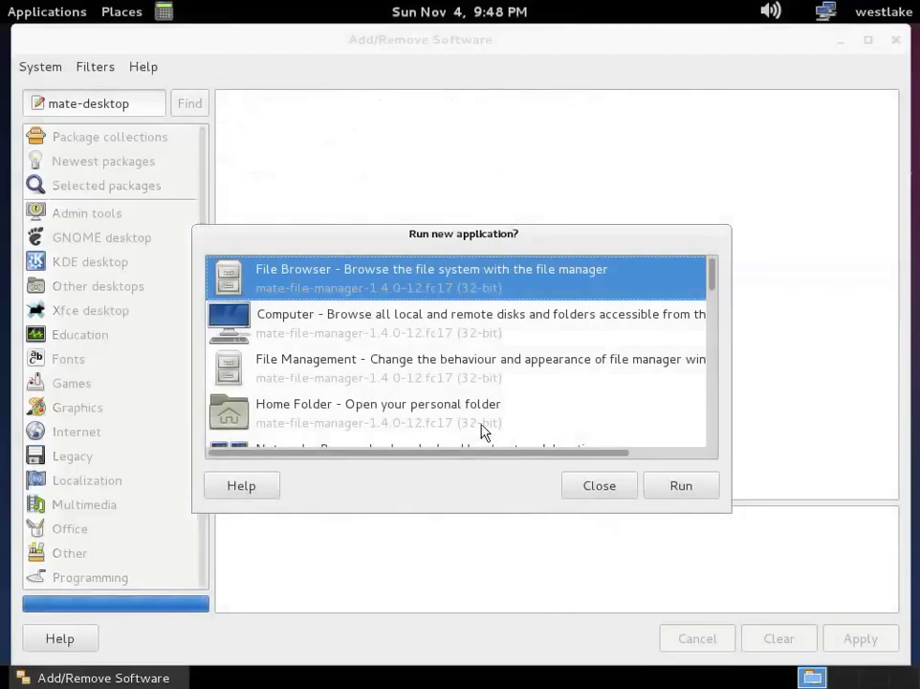
{"action": "left_click_drag", "start_coordinate": [469, 242], "coordinate": [458, 204]}
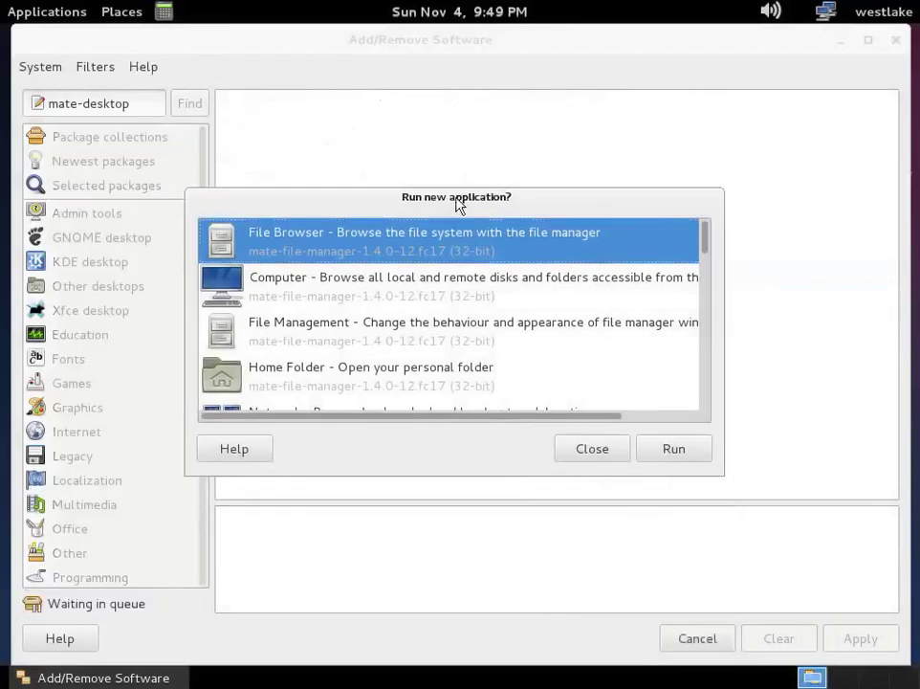
{"action": "left_click_drag", "start_coordinate": [705, 243], "coordinate": [725, 421]}
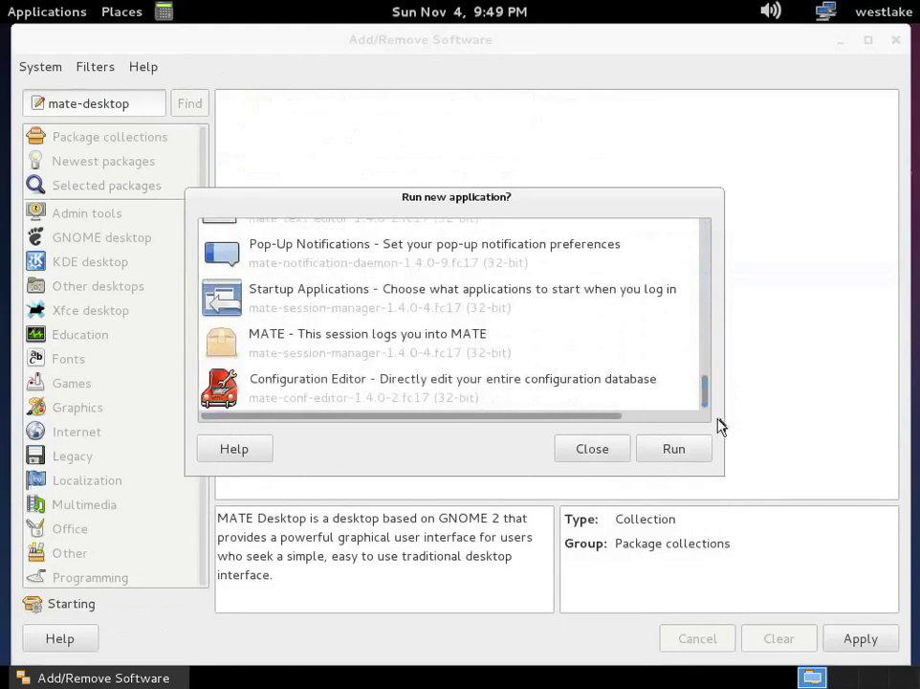
Step: Dismiss the Run new application offer, quit Add/Remove Software via System > Quit, and log out
{"action": "left_click", "coordinate": [599, 458]}
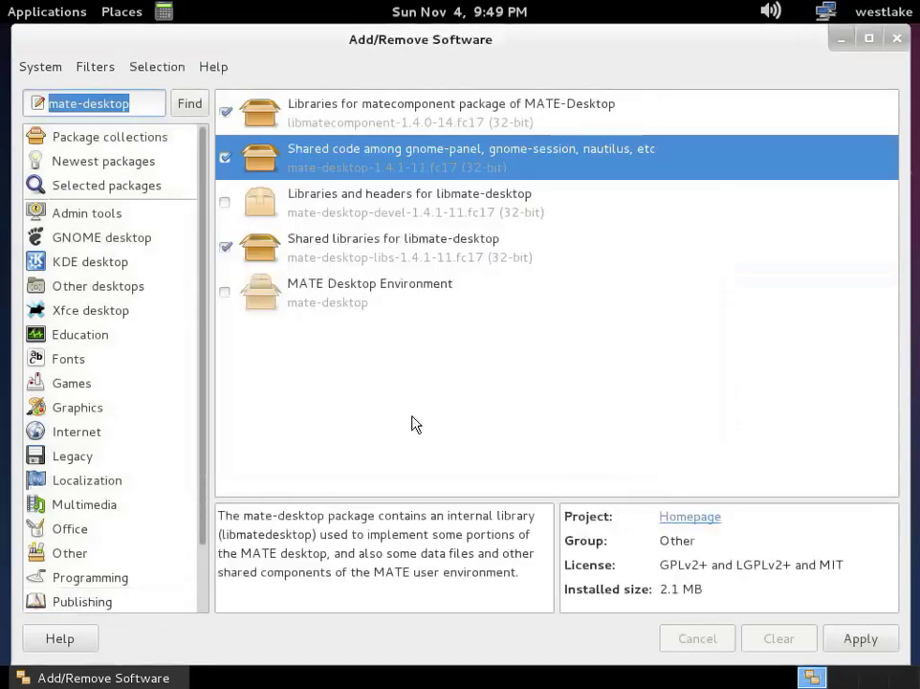
{"action": "left_click", "coordinate": [321, 301]}
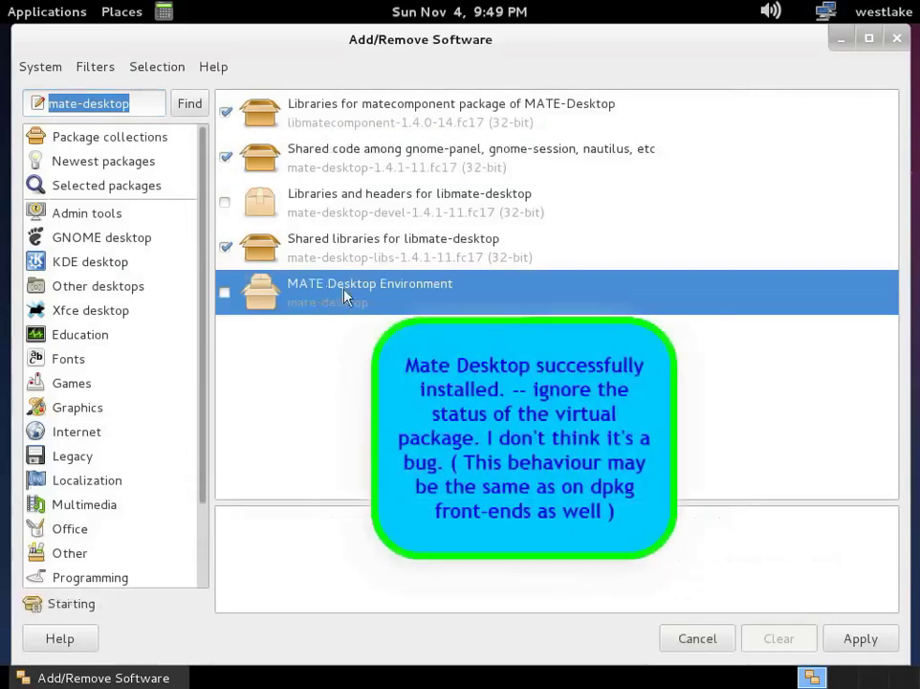
{"action": "left_click", "coordinate": [37, 68]}
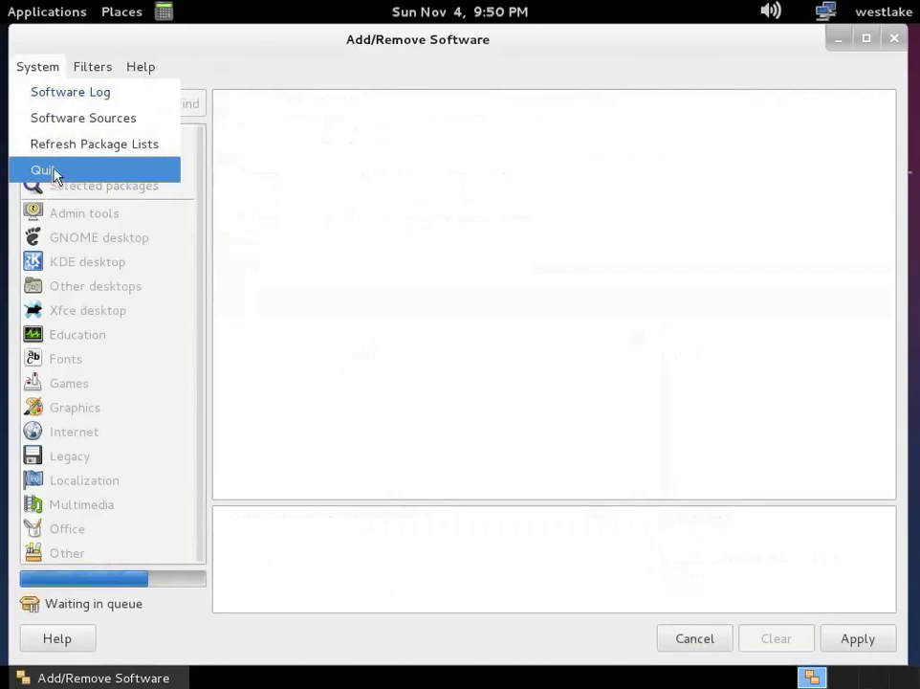
{"action": "left_click", "coordinate": [43, 170]}
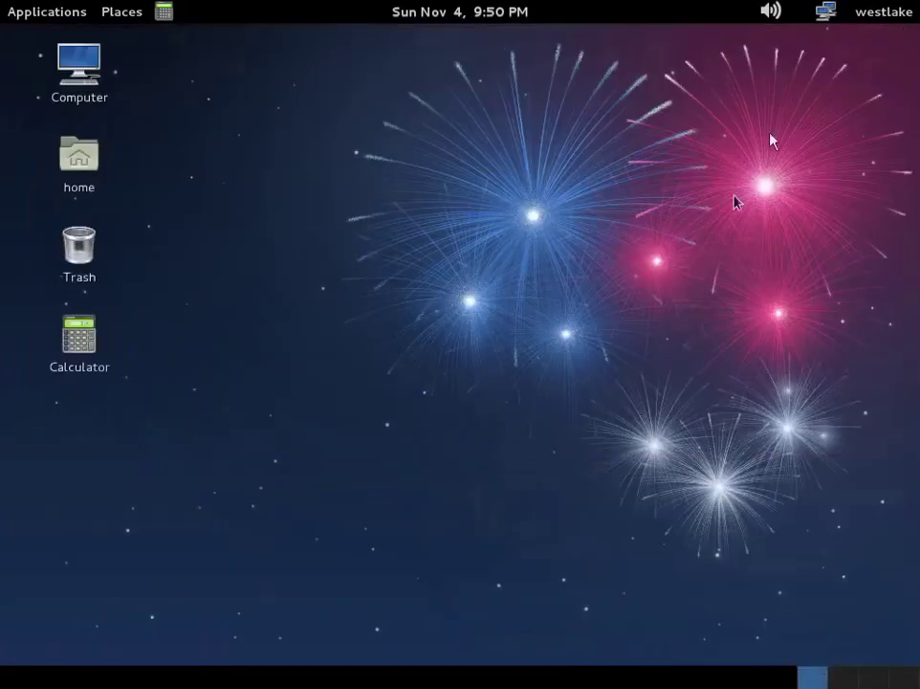
{"action": "left_click", "coordinate": [880, 13]}
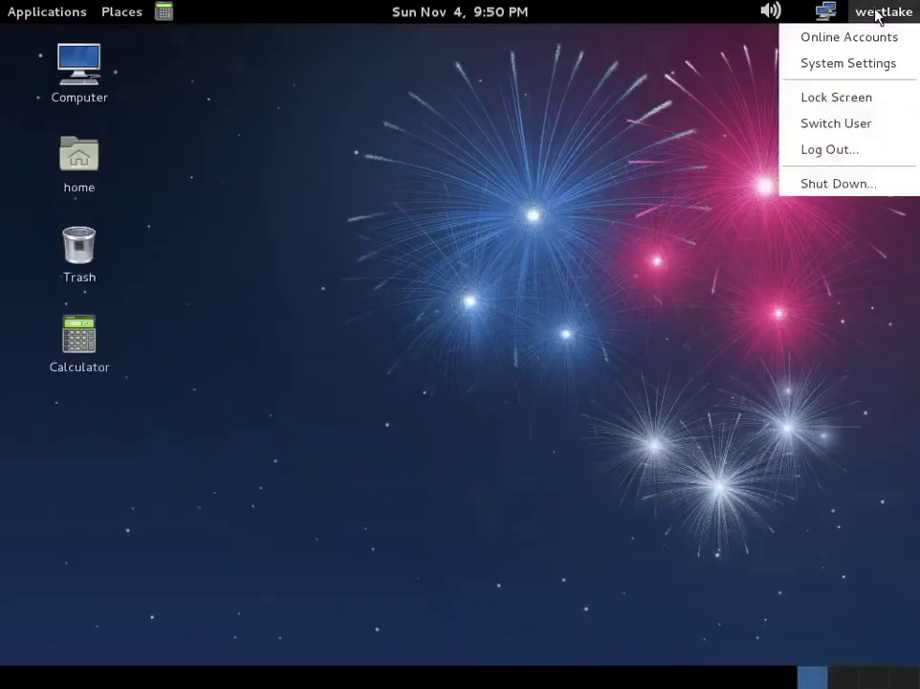
{"action": "left_click", "coordinate": [847, 151]}
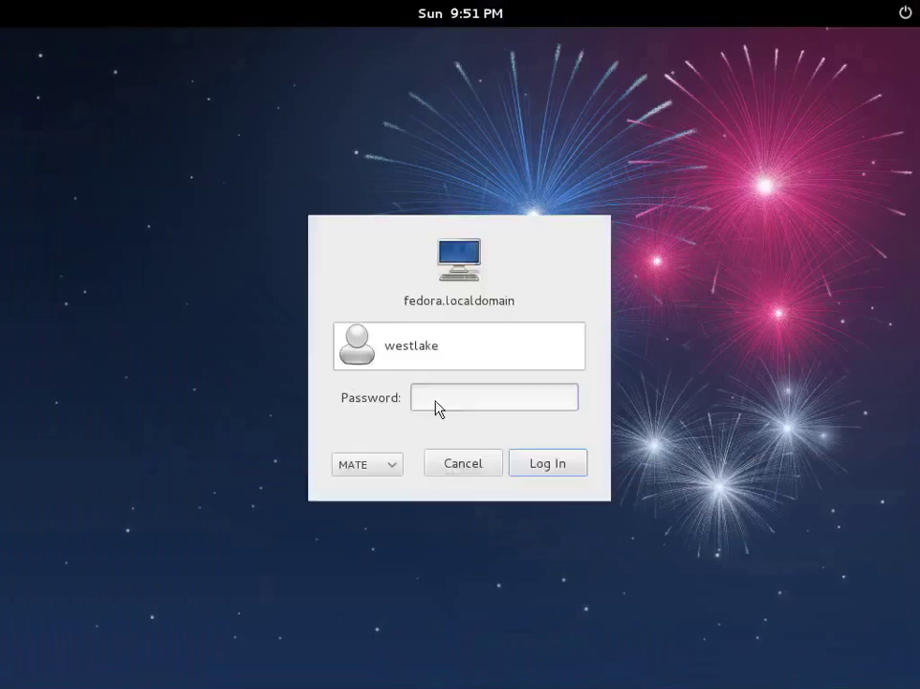
Step: Enter the account password to log into the MATE session
{"action": "type", "text": "*******"}
{"action": "key", "text": "Return"}
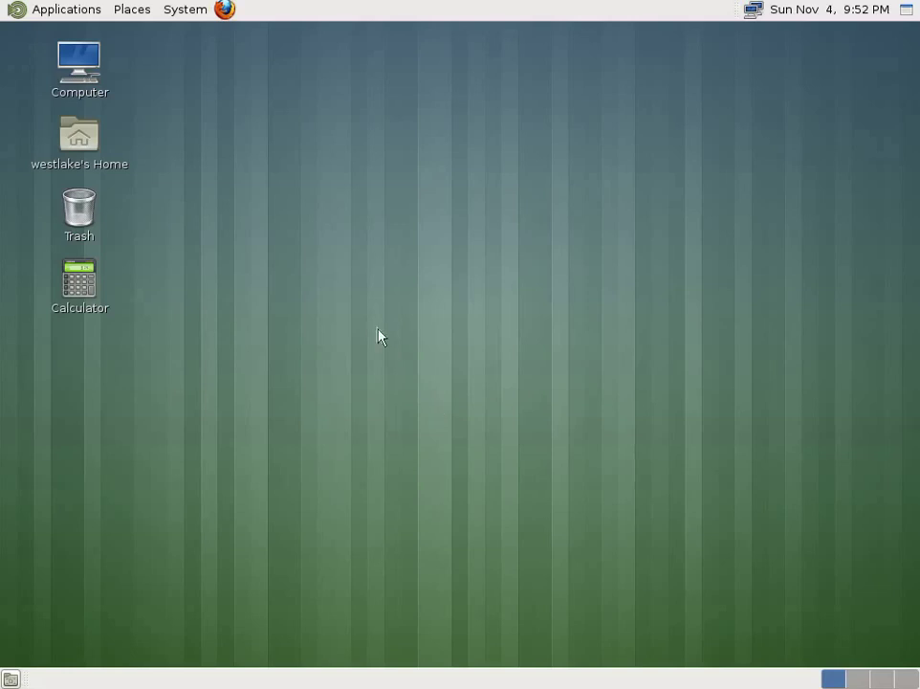
{"action": "left_click", "coordinate": [65, 9]}
{"action": "mouse_move", "coordinate": [96, 197]}
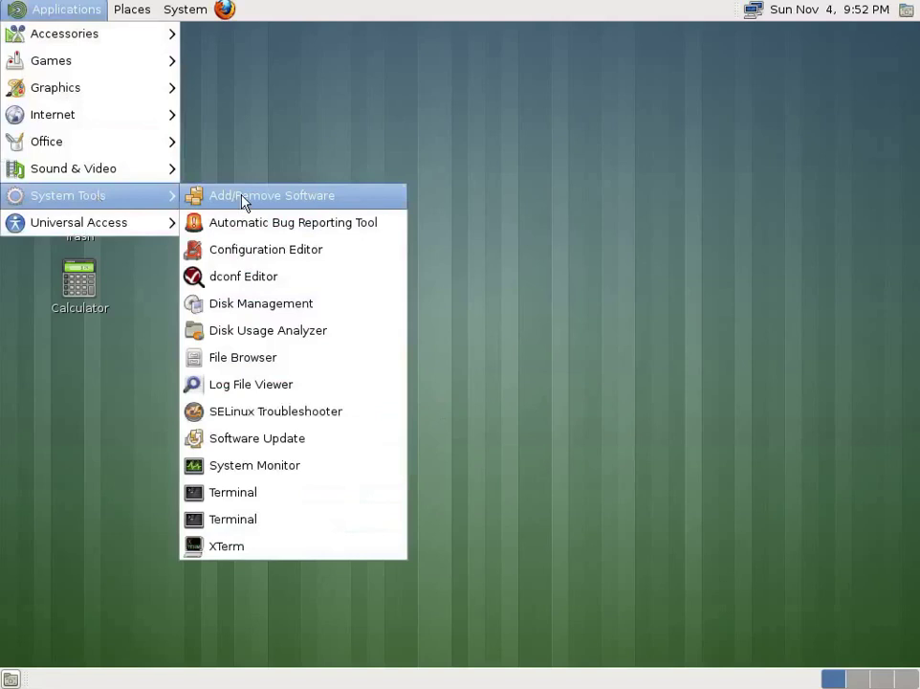
{"action": "mouse_move", "coordinate": [177, 11]}
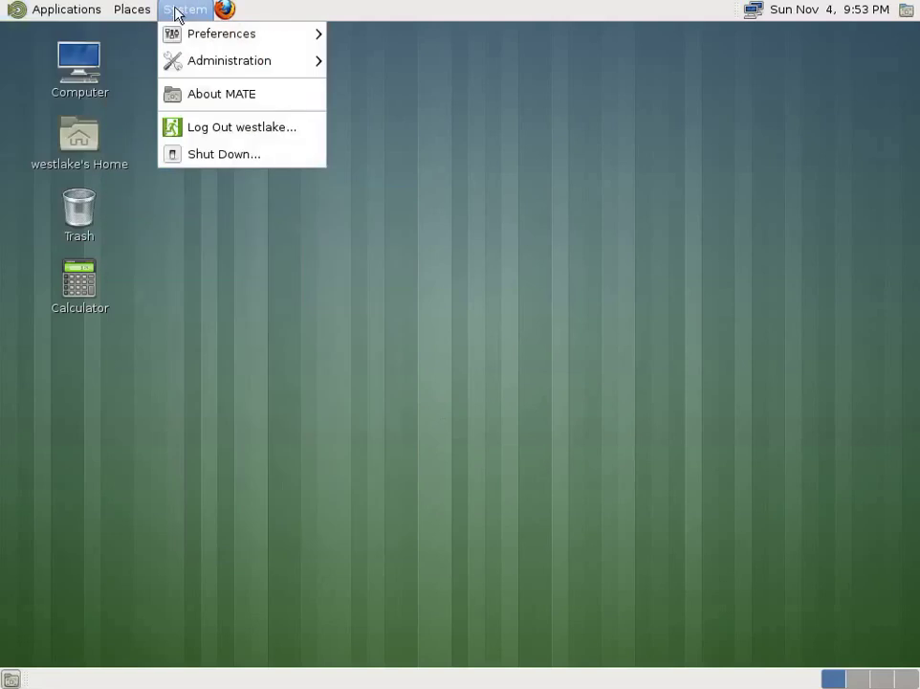
{"action": "left_click", "coordinate": [197, 105]}
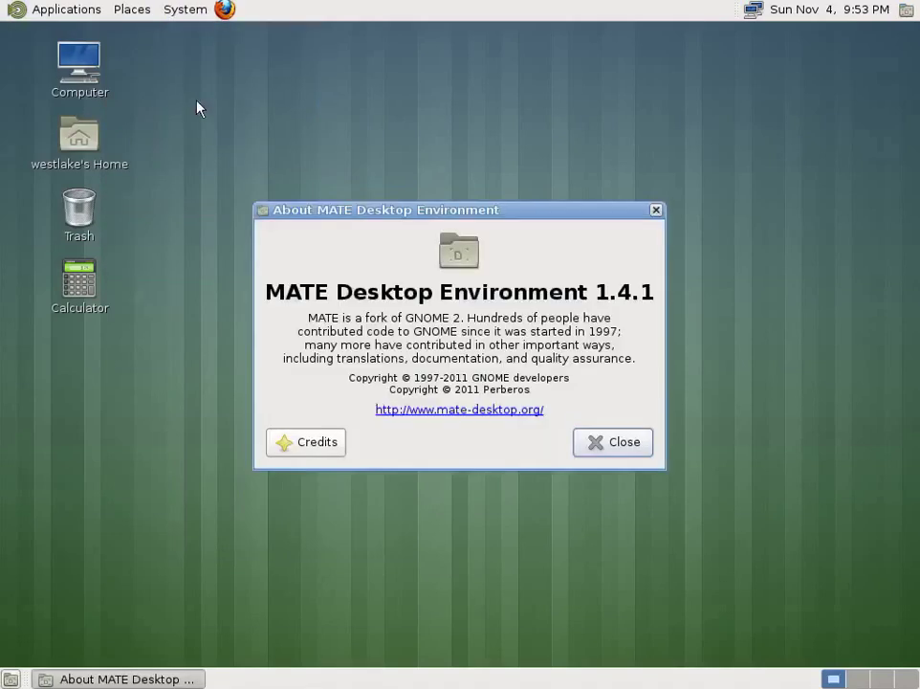
{"action": "left_click", "coordinate": [613, 442]}
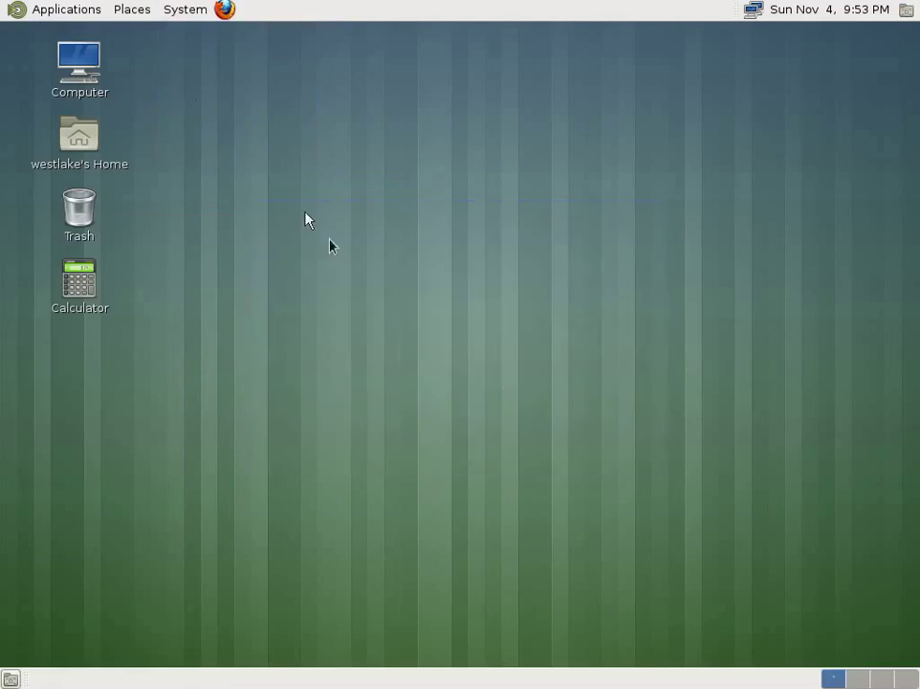
{"action": "left_click", "coordinate": [177, 11]}
{"action": "mouse_move", "coordinate": [74, 13]}
{"action": "mouse_move", "coordinate": [71, 46]}
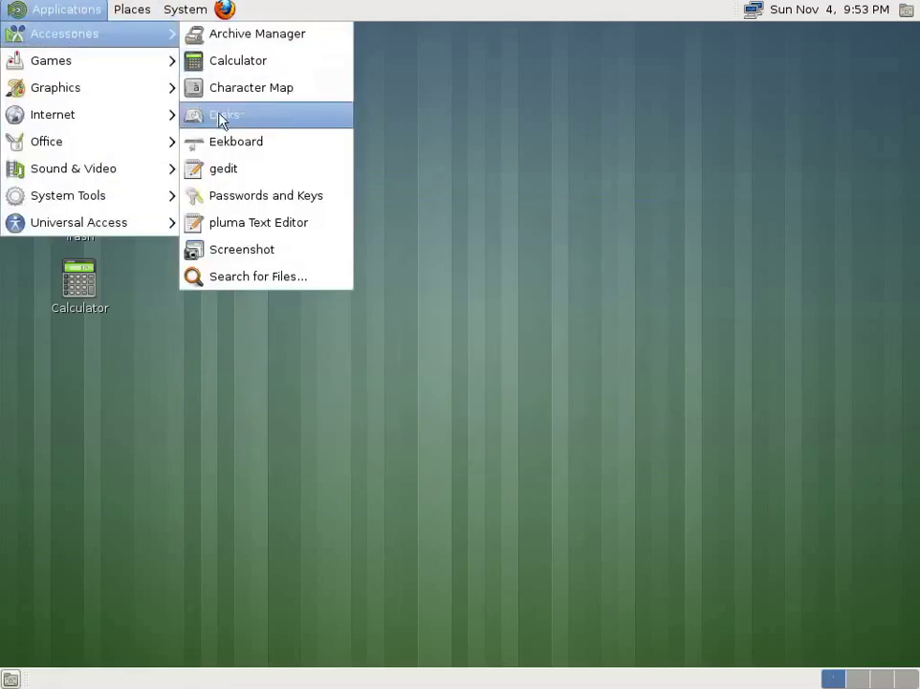
Step: Drag gedit from Accessories onto the top panel and the desktop, then launch it from the desktop icon
{"action": "left_click_drag", "start_coordinate": [228, 184], "coordinate": [256, 17]}
{"action": "left_click", "coordinate": [50, 13]}
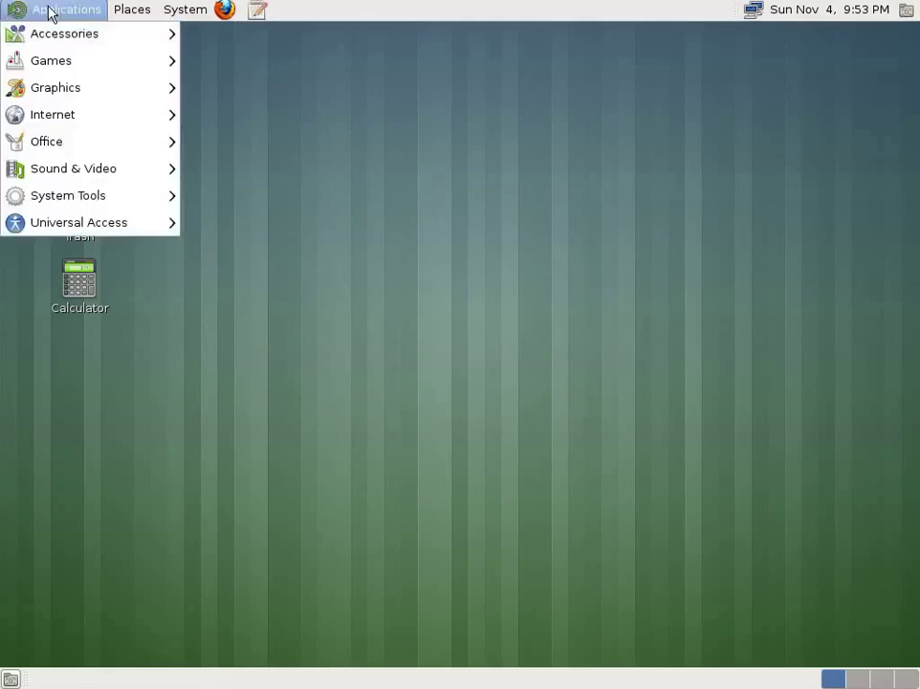
{"action": "mouse_move", "coordinate": [50, 37]}
{"action": "left_click_drag", "start_coordinate": [226, 176], "coordinate": [191, 117]}
{"action": "left_click_drag", "start_coordinate": [175, 51], "coordinate": [171, 57]}
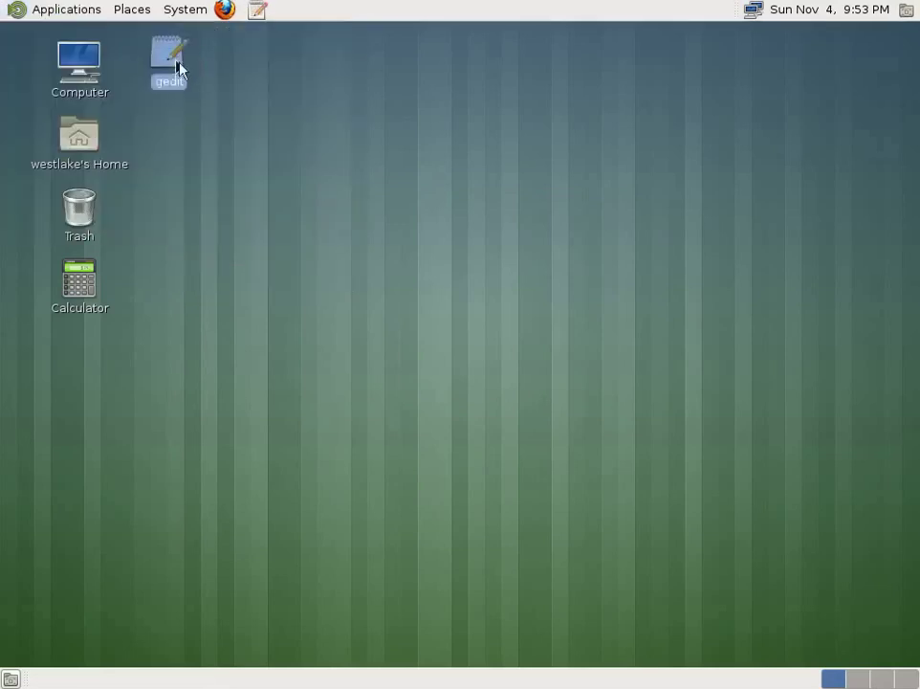
{"action": "double_click", "coordinate": [166, 57]}
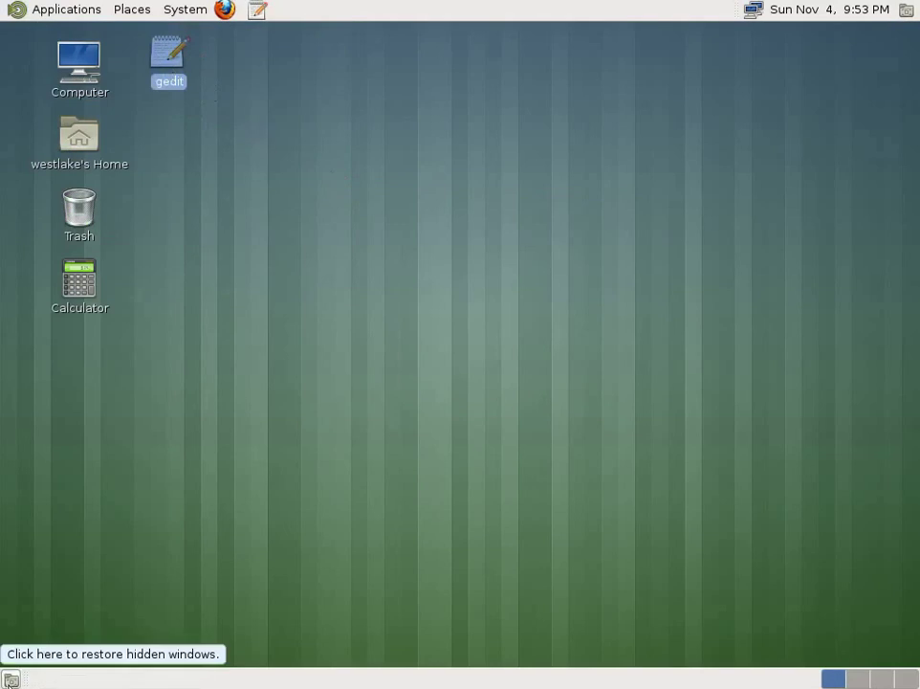
Step: Log out of MATE through System > Log Out and confirm
{"action": "left_click", "coordinate": [182, 11]}
{"action": "left_click", "coordinate": [215, 139]}
{"action": "left_click", "coordinate": [613, 406]}
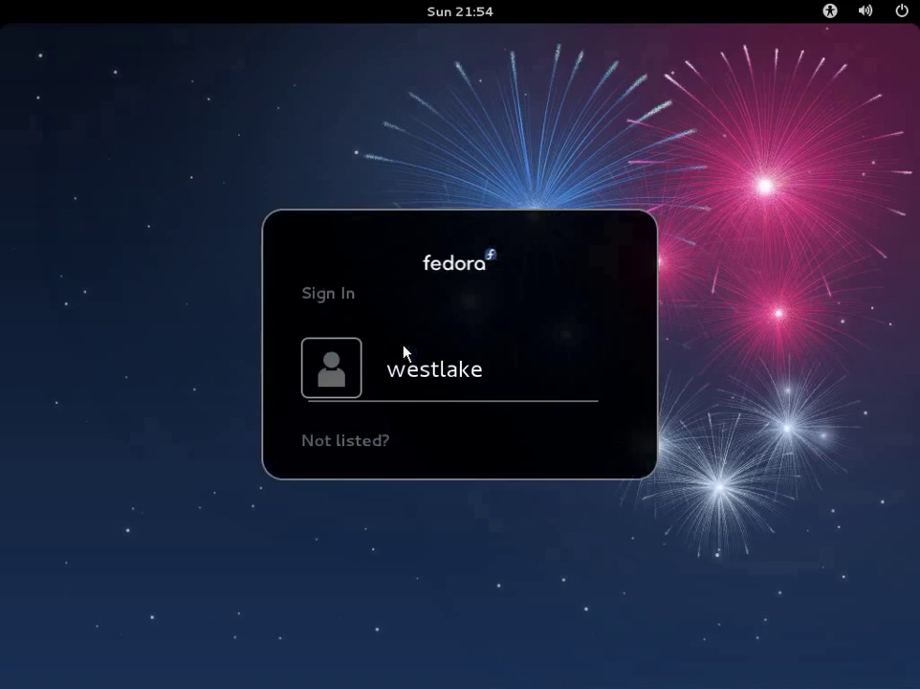
Step: Select the user account and enter its password to sign back in
{"action": "left_click", "coordinate": [404, 353]}
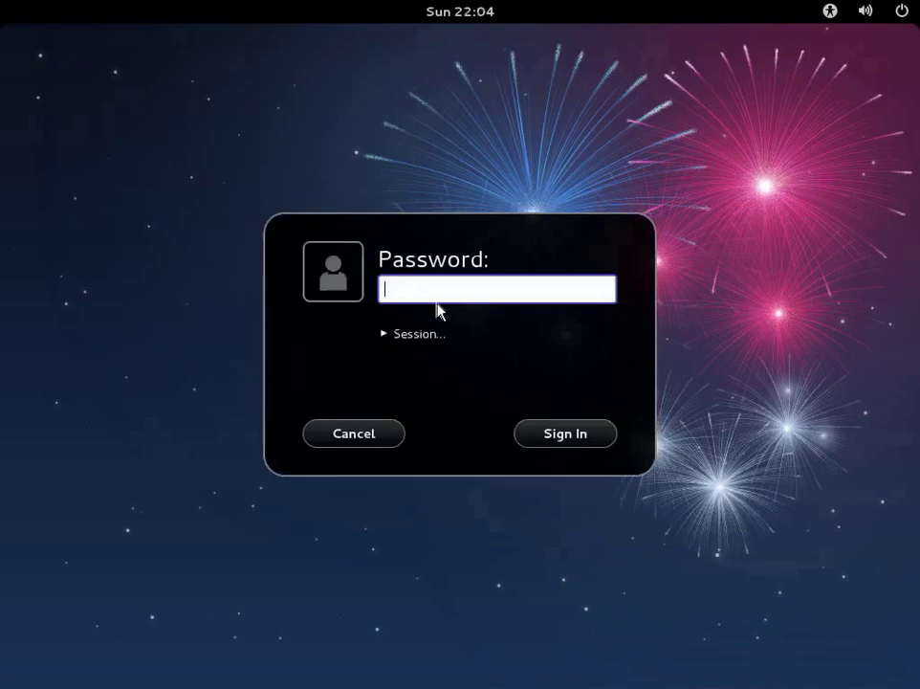
{"action": "type", "text": "********"}
{"action": "key", "text": "Return"}
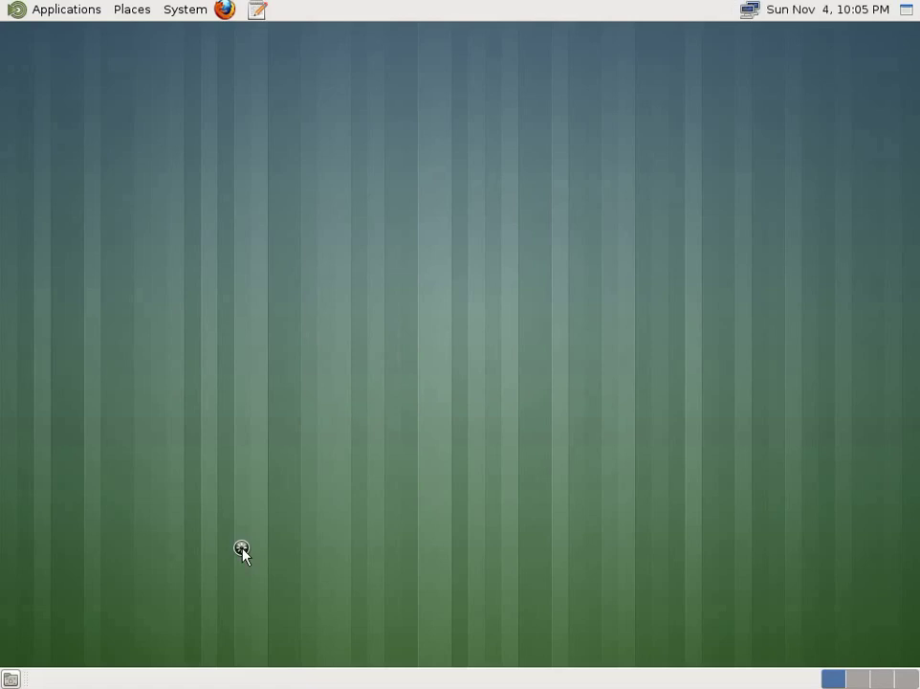
Step: View and close the About MATE window from the System menu
{"action": "left_click", "coordinate": [198, 10]}
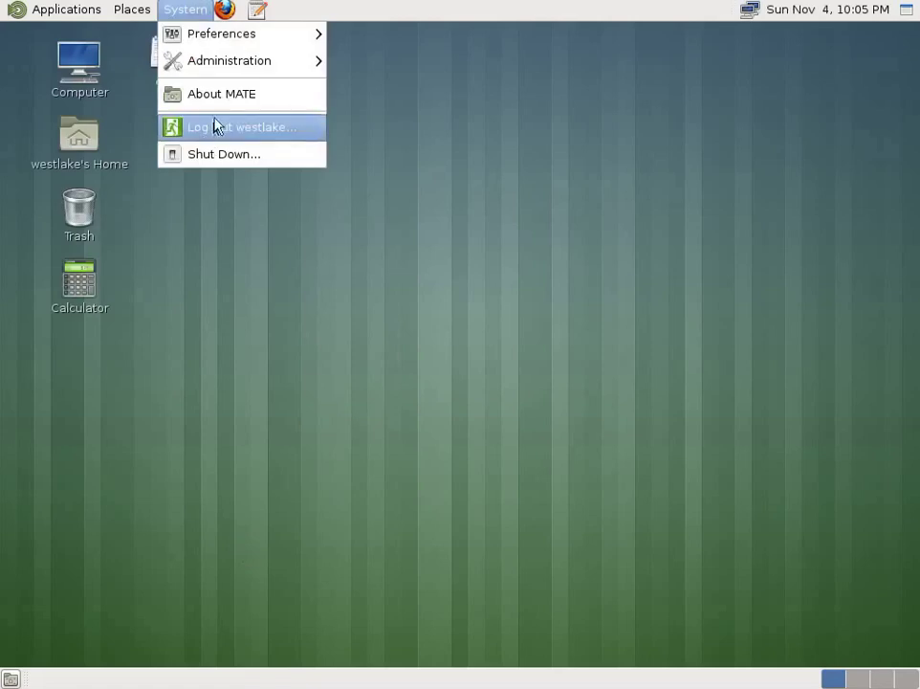
{"action": "left_click", "coordinate": [207, 102]}
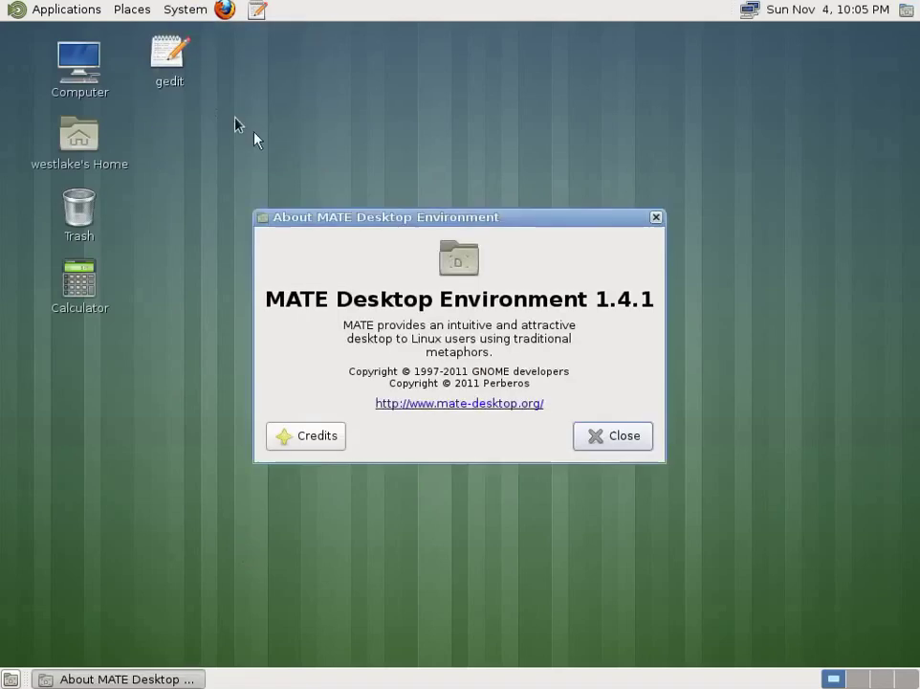
{"action": "left_click", "coordinate": [615, 436]}
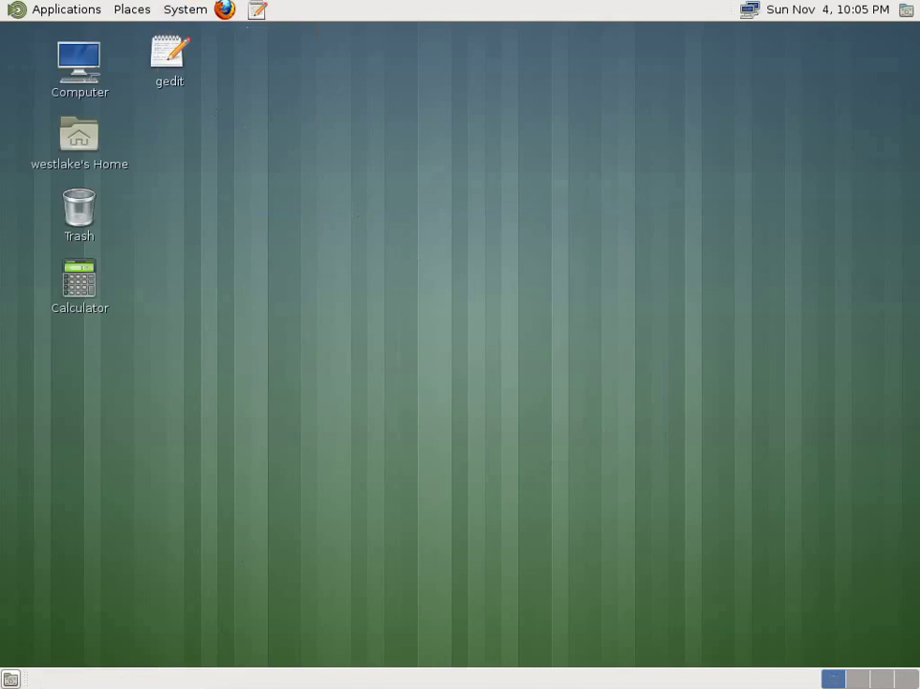
Step: Remove the gedit panel launcher, move the gedit desktop icon to Trash, and open Trash
{"action": "right_click", "coordinate": [258, 12]}
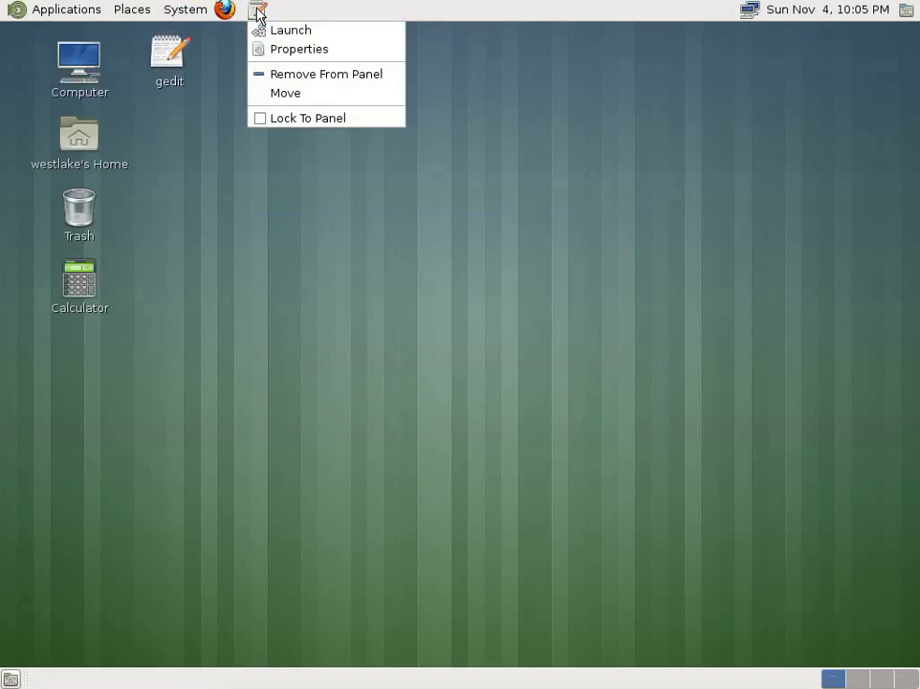
{"action": "left_click", "coordinate": [287, 75]}
{"action": "left_click", "coordinate": [165, 60]}
{"action": "right_click", "coordinate": [167, 58]}
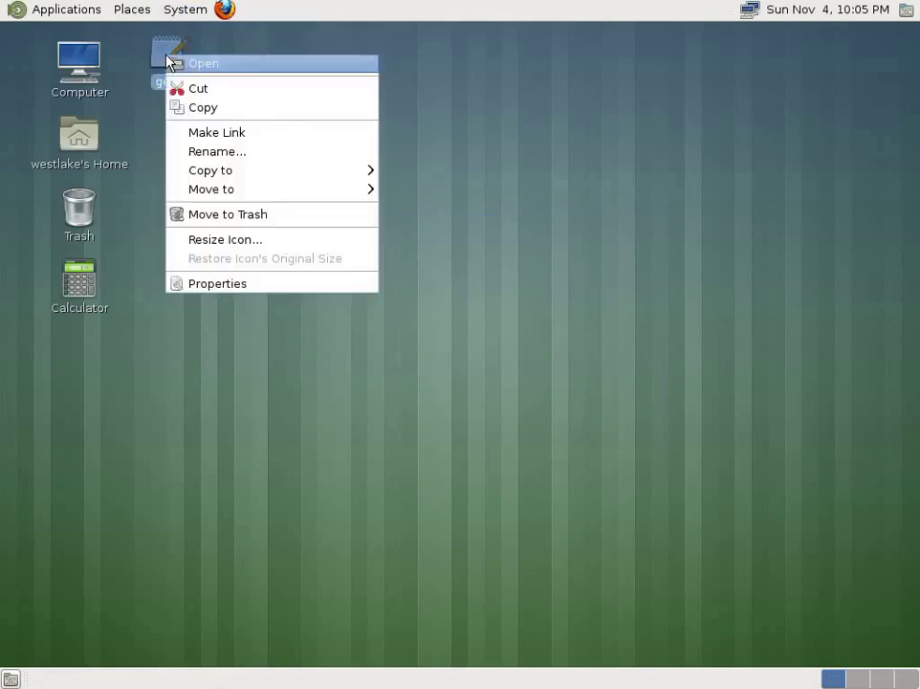
{"action": "left_click", "coordinate": [235, 217]}
{"action": "double_click", "coordinate": [79, 208]}
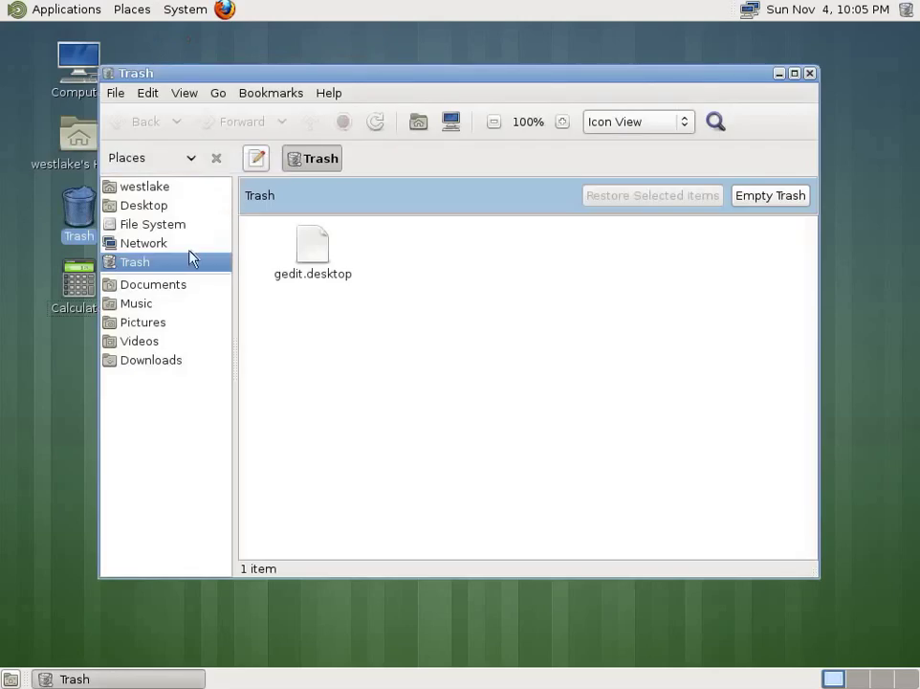
Step: Empty the Trash from its sidebar menu to permanently delete gedit.desktop, then close the Trash window
{"action": "right_click", "coordinate": [159, 264]}
{"action": "left_click", "coordinate": [227, 381]}
{"action": "left_click", "coordinate": [514, 387]}
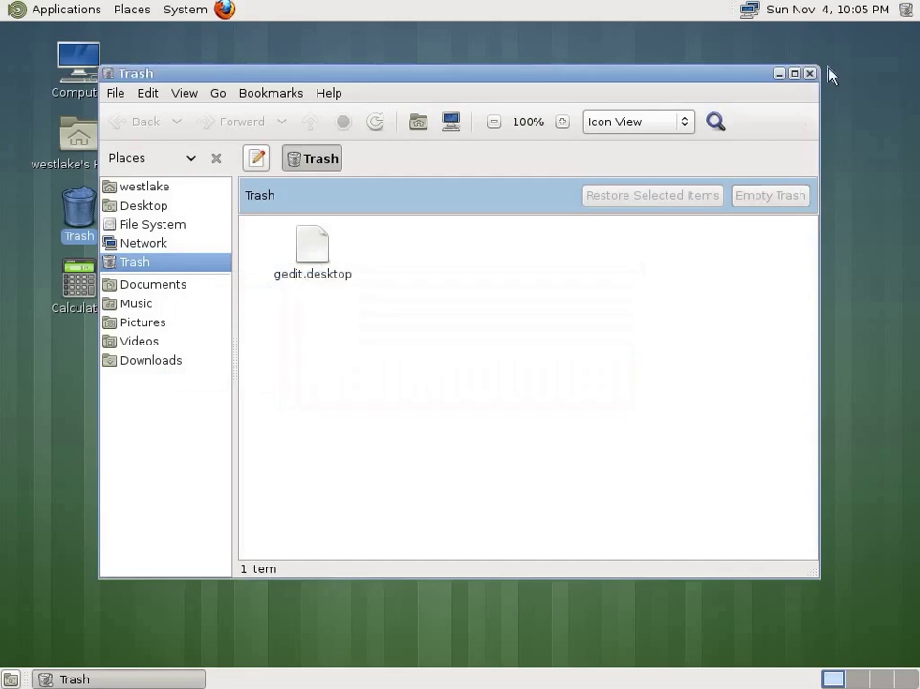
{"action": "left_click", "coordinate": [809, 75]}
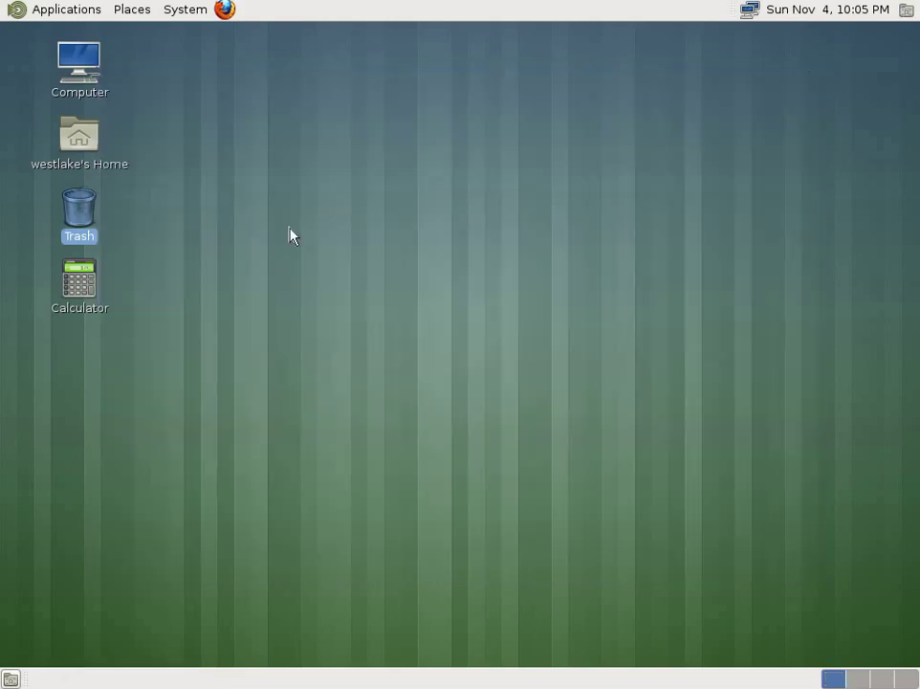
Step: Add a Calculator launcher from Applications > Accessories to the MATE panel
{"action": "left_click", "coordinate": [908, 12]}
{"action": "left_click", "coordinate": [620, 201]}
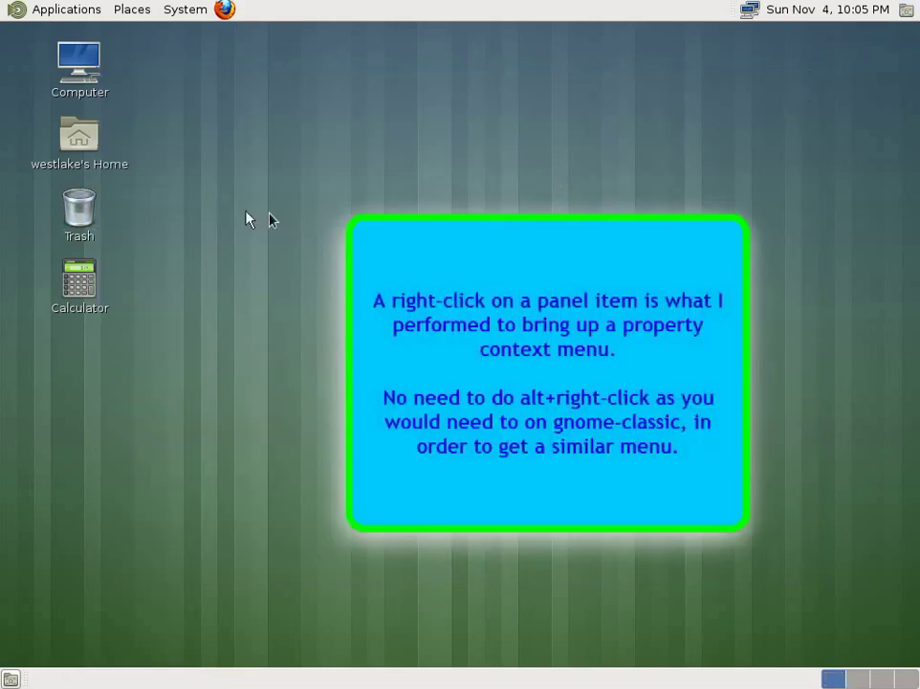
{"action": "left_click", "coordinate": [55, 11]}
{"action": "mouse_move", "coordinate": [114, 43]}
{"action": "left_click", "coordinate": [229, 62]}
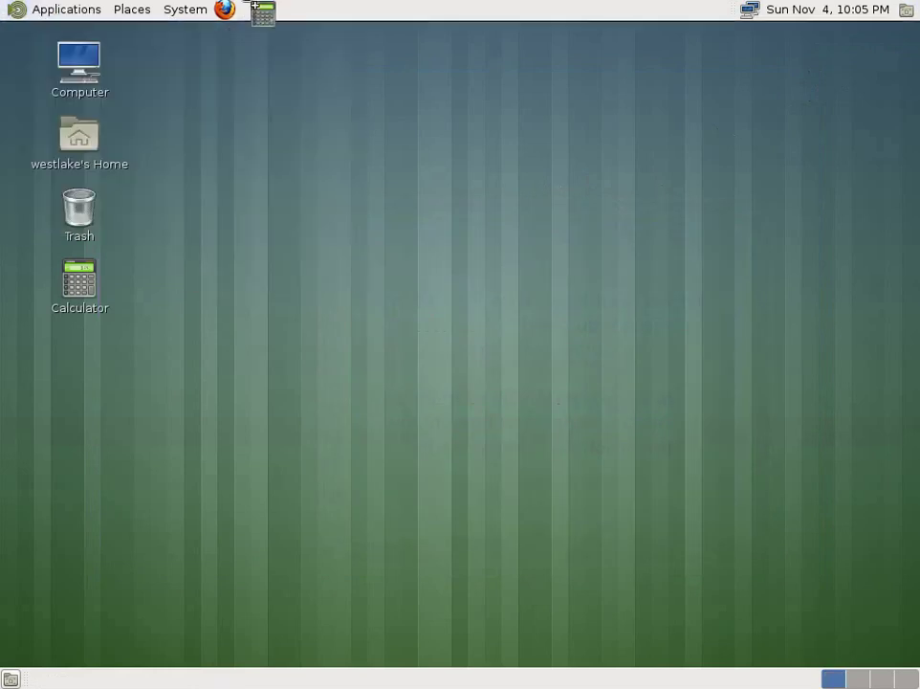
Step: Replace the desktop Calculator icon with a new Calculator launcher dragged below Trash
{"action": "right_click", "coordinate": [81, 277]}
{"action": "left_click", "coordinate": [160, 431]}
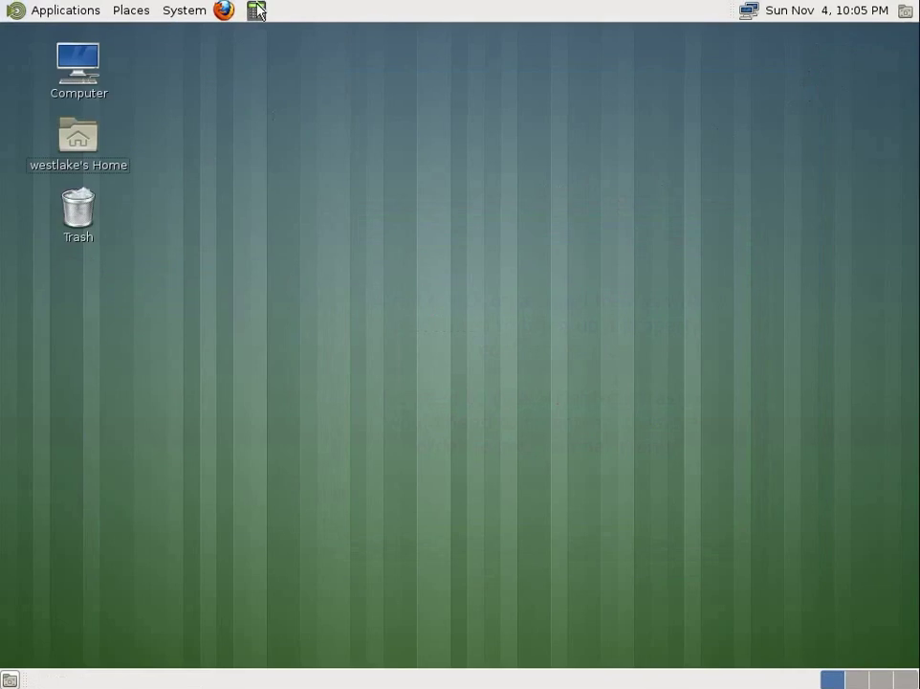
{"action": "left_click", "coordinate": [61, 14]}
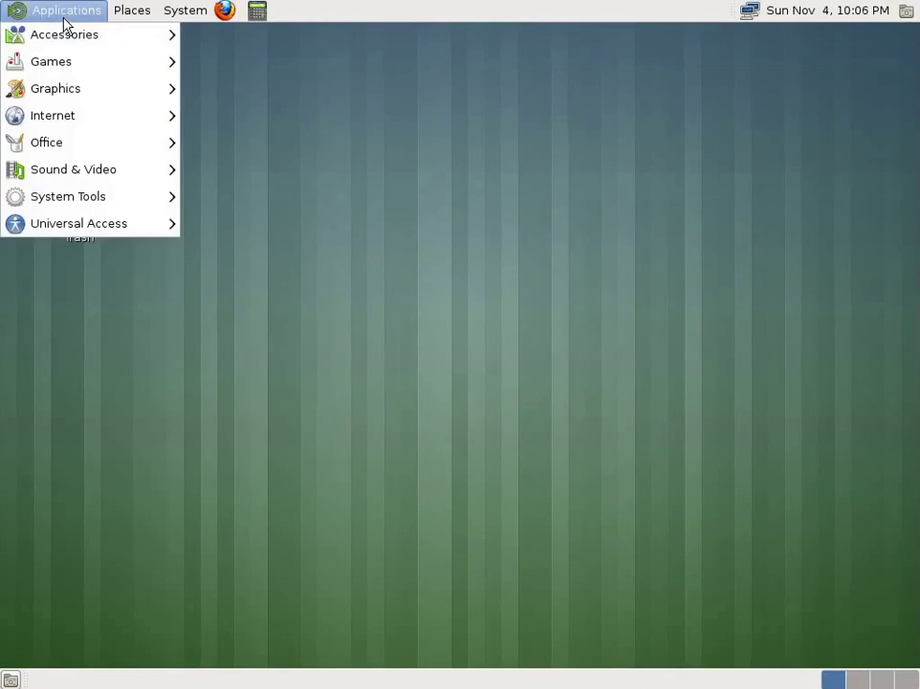
{"action": "mouse_move", "coordinate": [105, 32]}
{"action": "left_click_drag", "start_coordinate": [218, 63], "coordinate": [65, 284]}
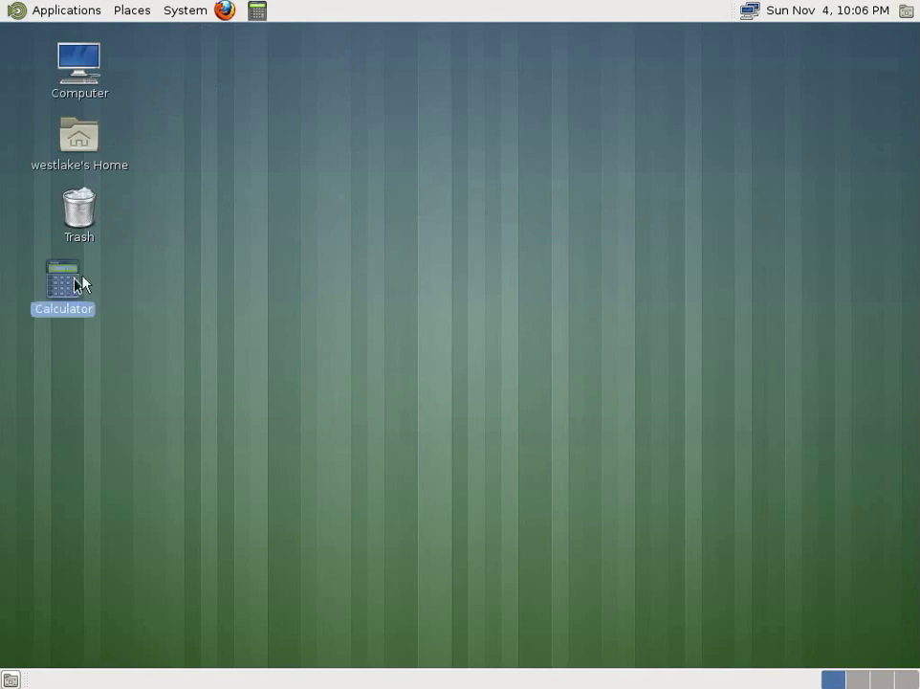
Step: Log out of the MATE session via System > Log Out
{"action": "left_click", "coordinate": [184, 12]}
{"action": "left_click", "coordinate": [207, 132]}
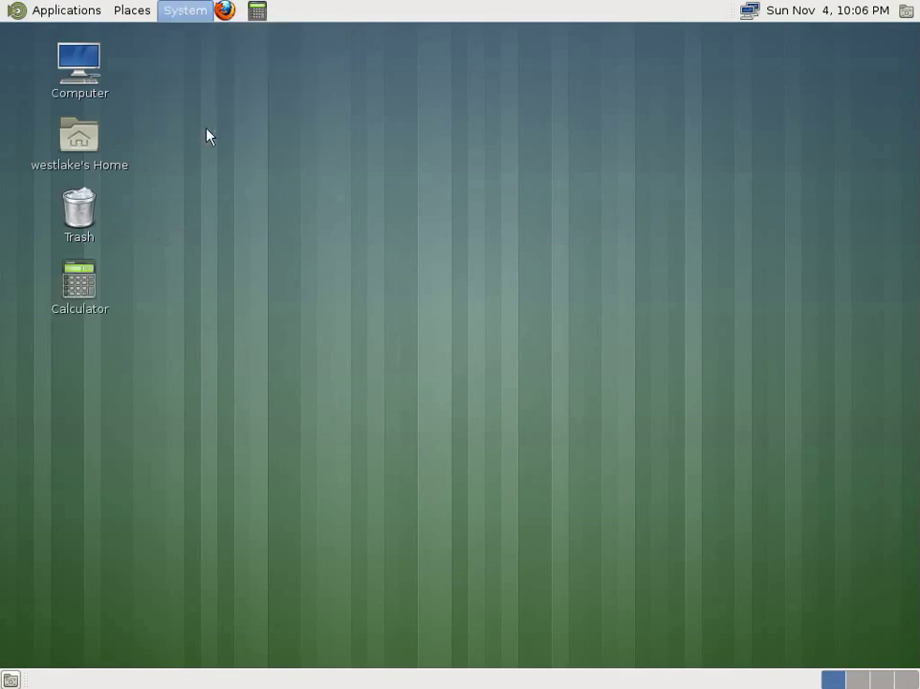
{"action": "left_click", "coordinate": [594, 400]}
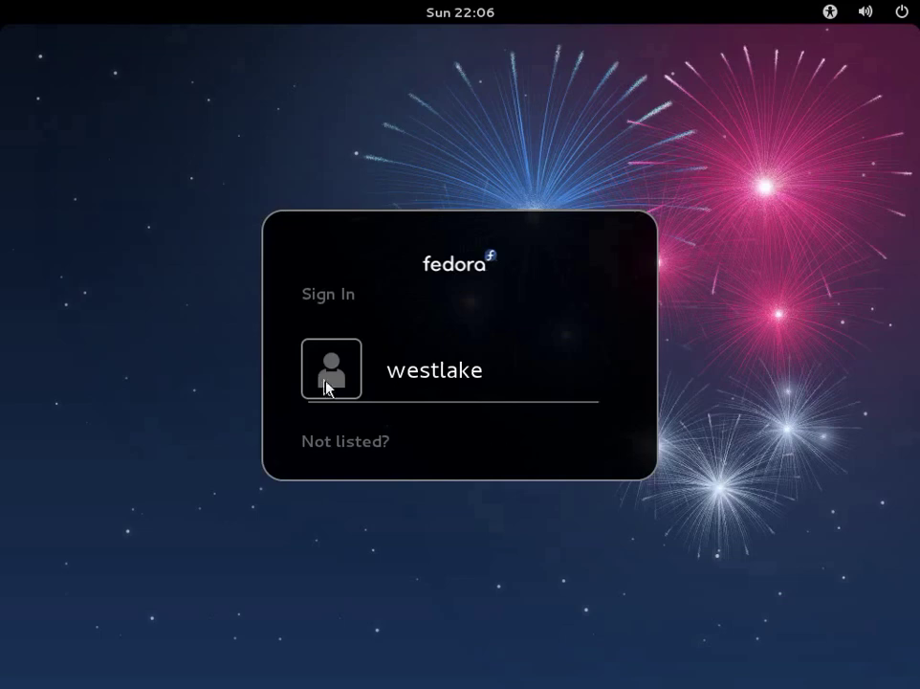
Step: Sign in as the listed user with the GNOME session, entering the account password
{"action": "left_click", "coordinate": [406, 382]}
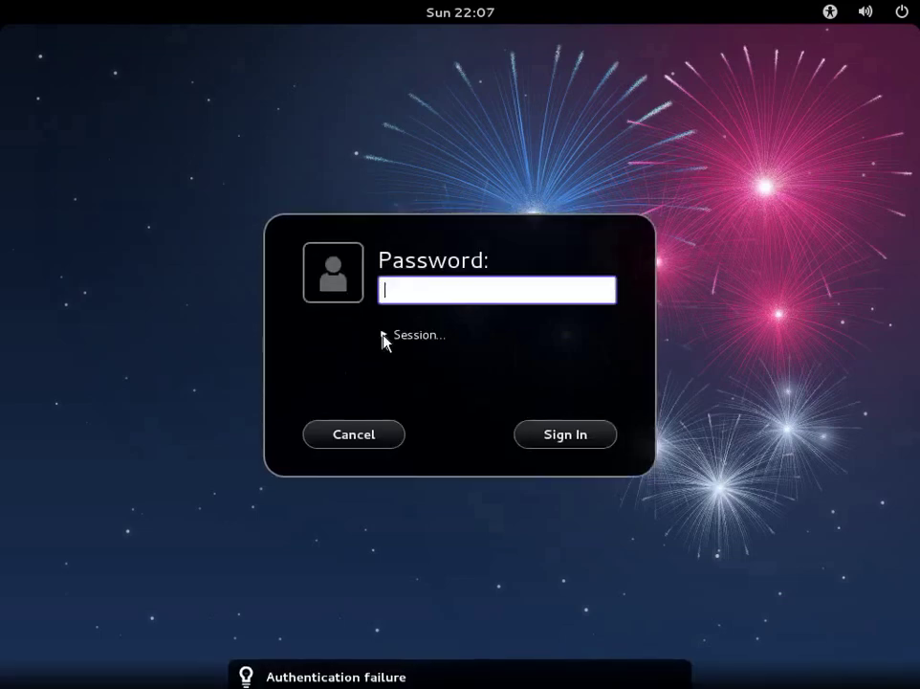
{"action": "left_click", "coordinate": [384, 337]}
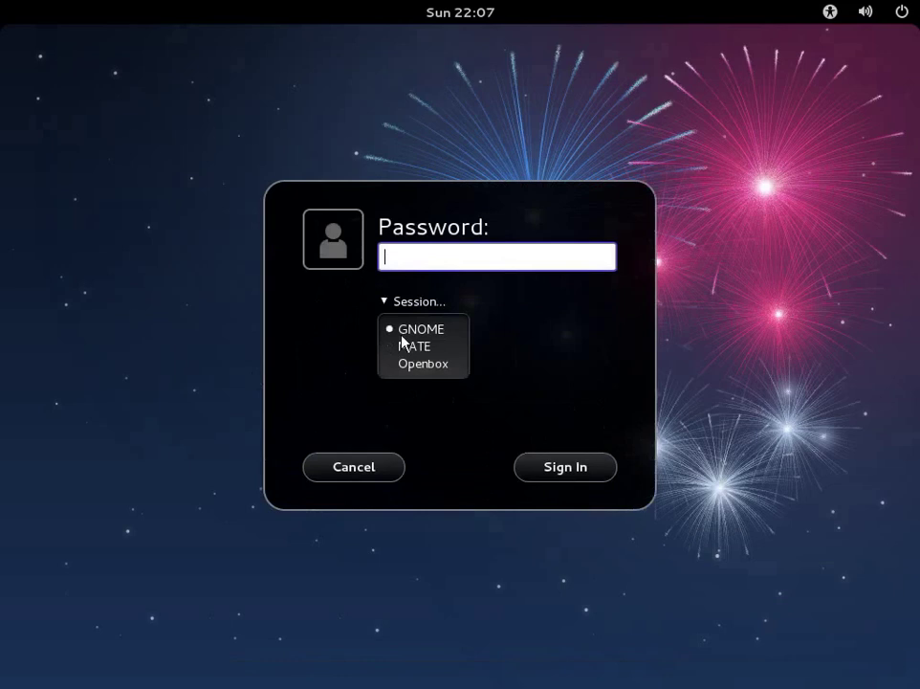
{"action": "type", "text": "********"}
{"action": "key", "text": "Return"}
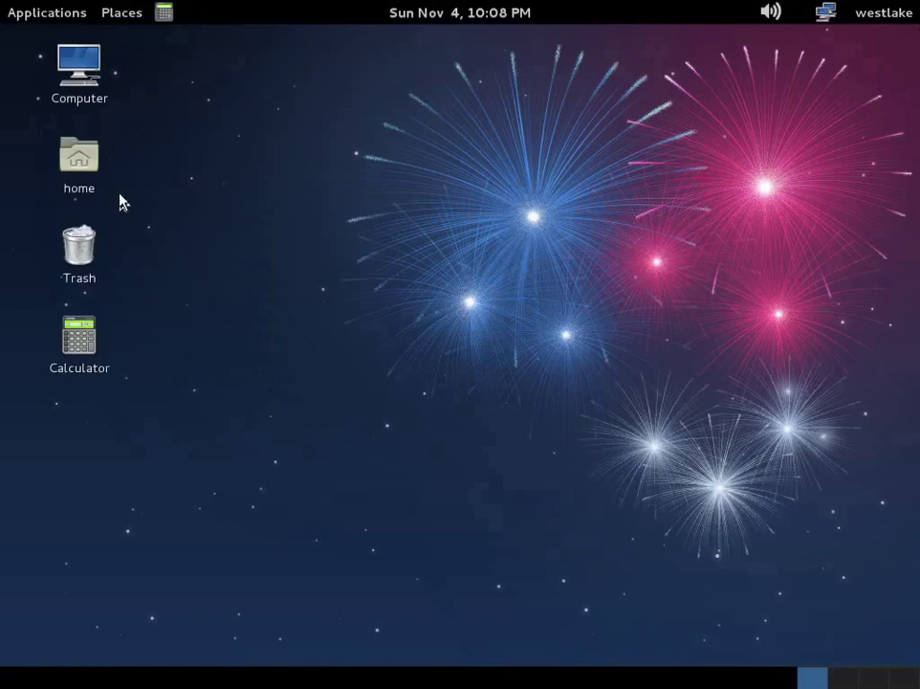
Step: Switch Forced Fallback Mode off under Details > Graphics, close Settings, and choose Log Out
{"action": "left_click", "coordinate": [875, 14]}
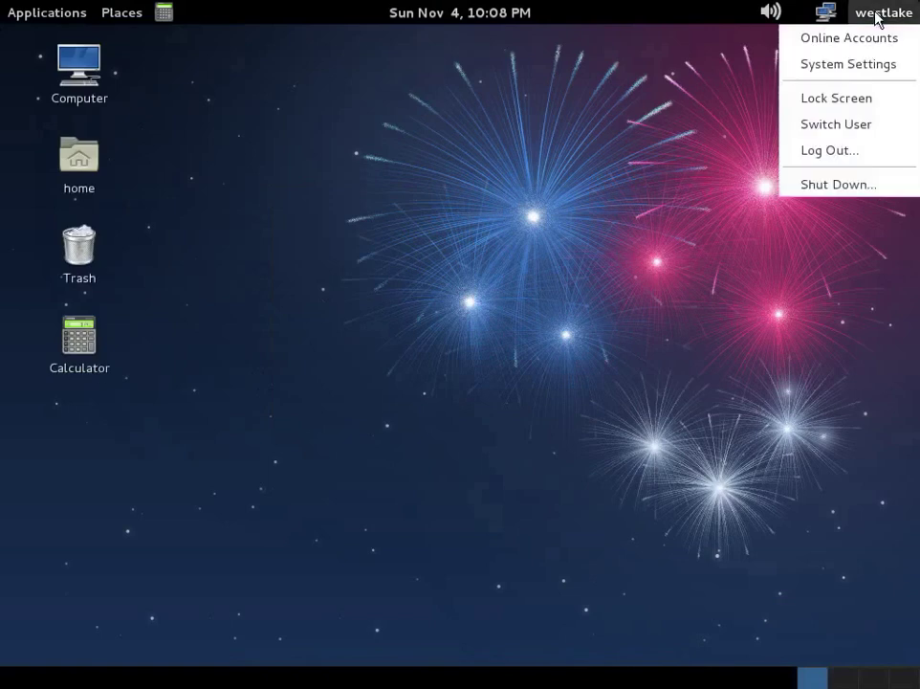
{"action": "left_click", "coordinate": [845, 67]}
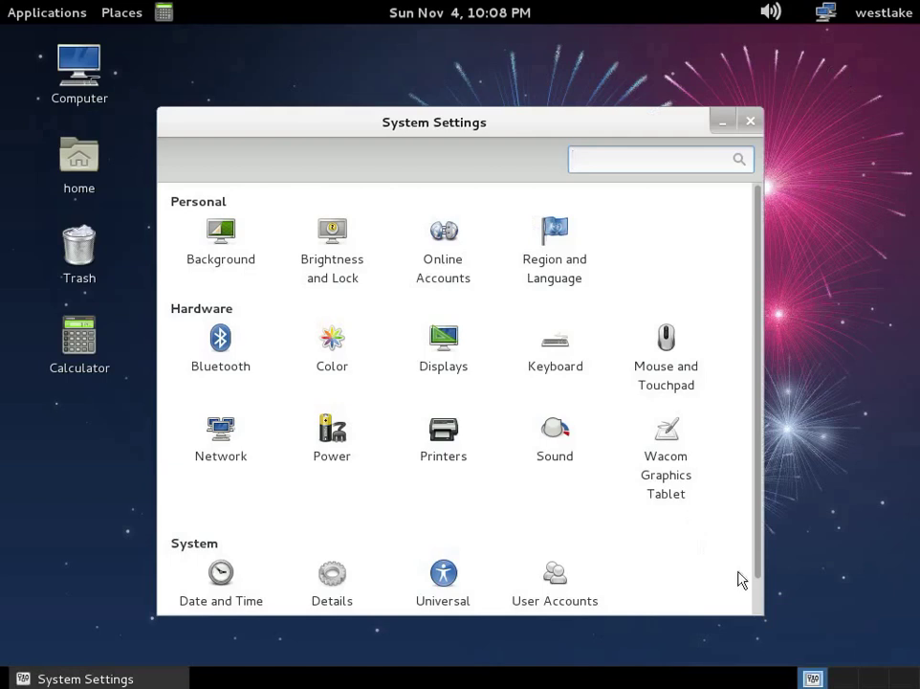
{"action": "left_click", "coordinate": [756, 595]}
{"action": "left_click", "coordinate": [332, 545]}
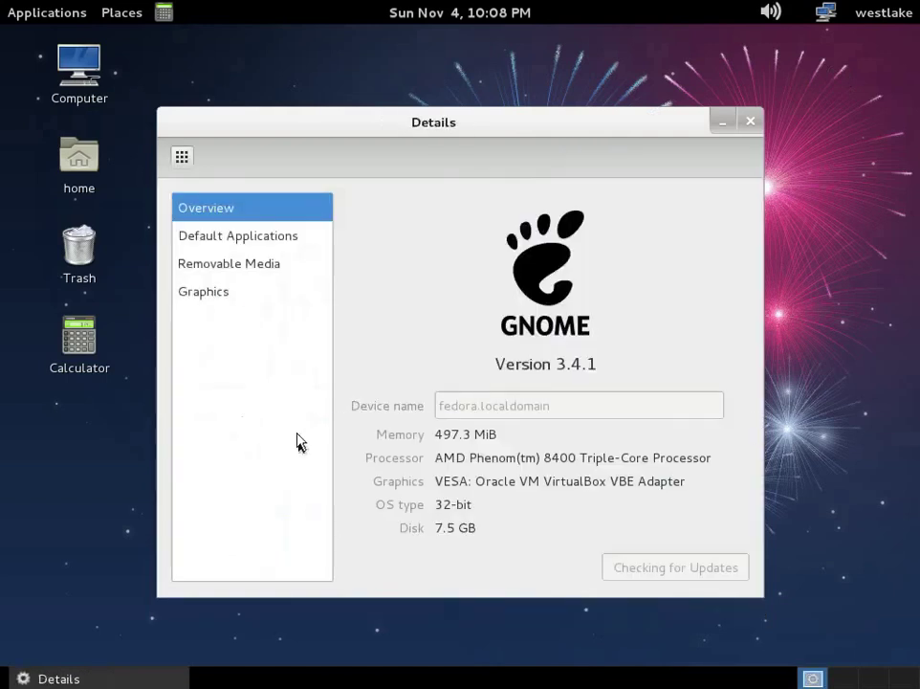
{"action": "left_click", "coordinate": [205, 293]}
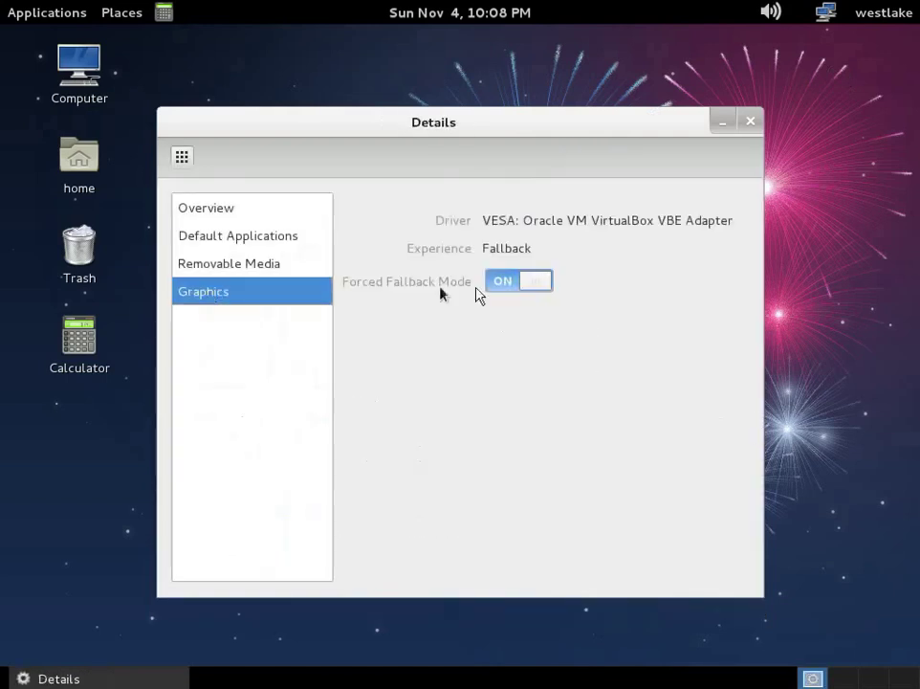
{"action": "left_click", "coordinate": [535, 283]}
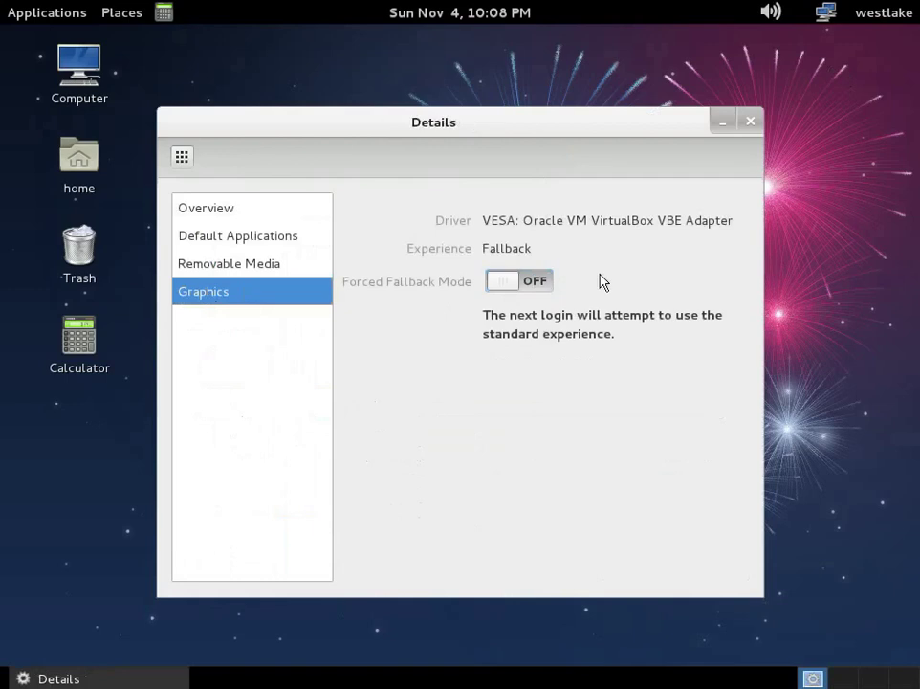
{"action": "left_click", "coordinate": [751, 122]}
{"action": "left_click", "coordinate": [885, 14]}
{"action": "left_click", "coordinate": [845, 157]}
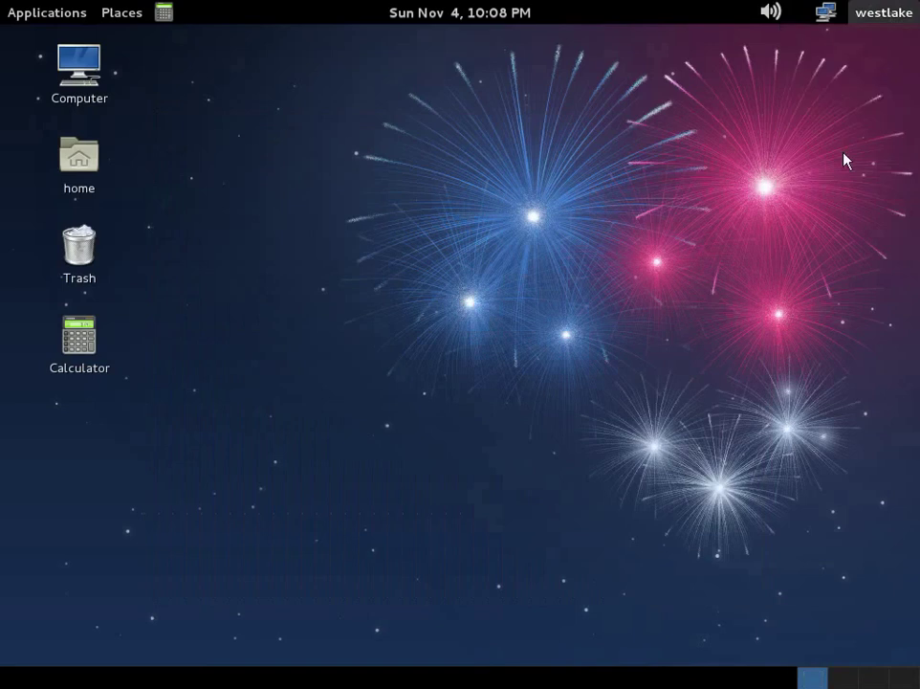
Step: Confirm logging out, then sign back in as the listed user with the GNOME session
{"action": "left_click", "coordinate": [591, 423]}
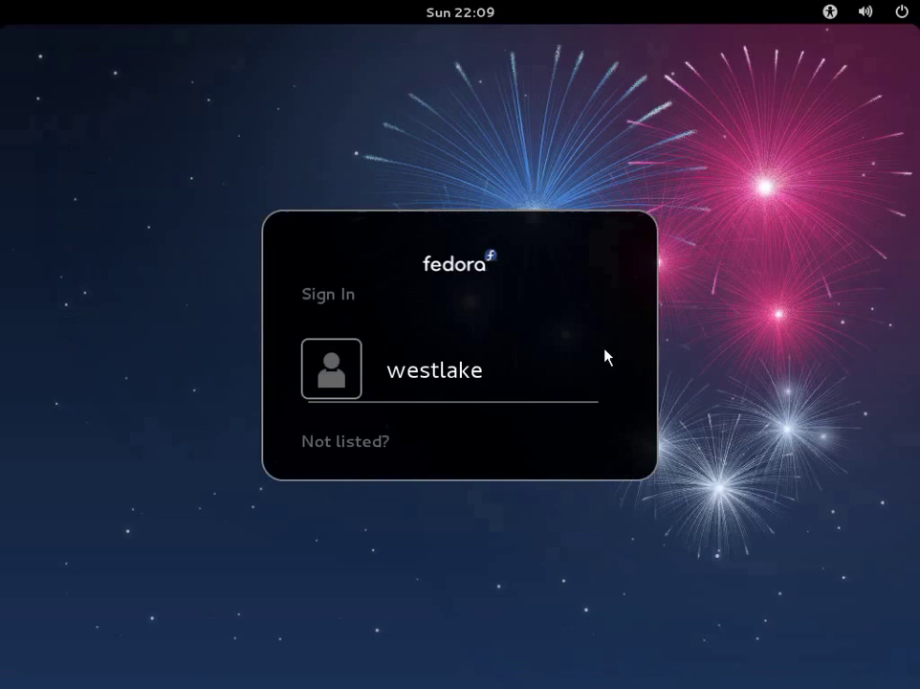
{"action": "left_click", "coordinate": [349, 377]}
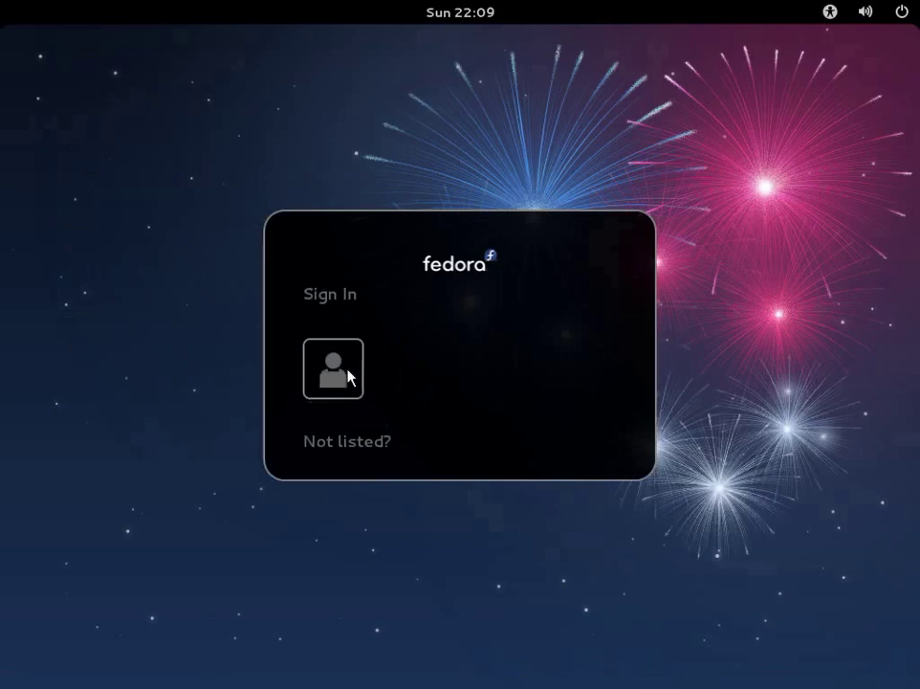
{"action": "left_click", "coordinate": [388, 337]}
{"action": "type", "text": "********"}
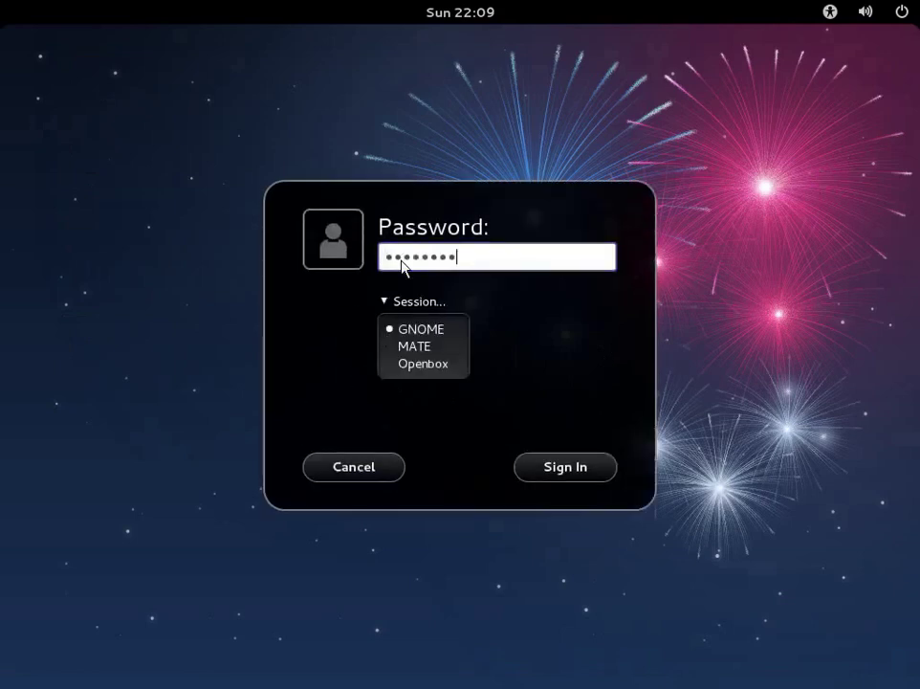
{"action": "key", "text": "Return"}
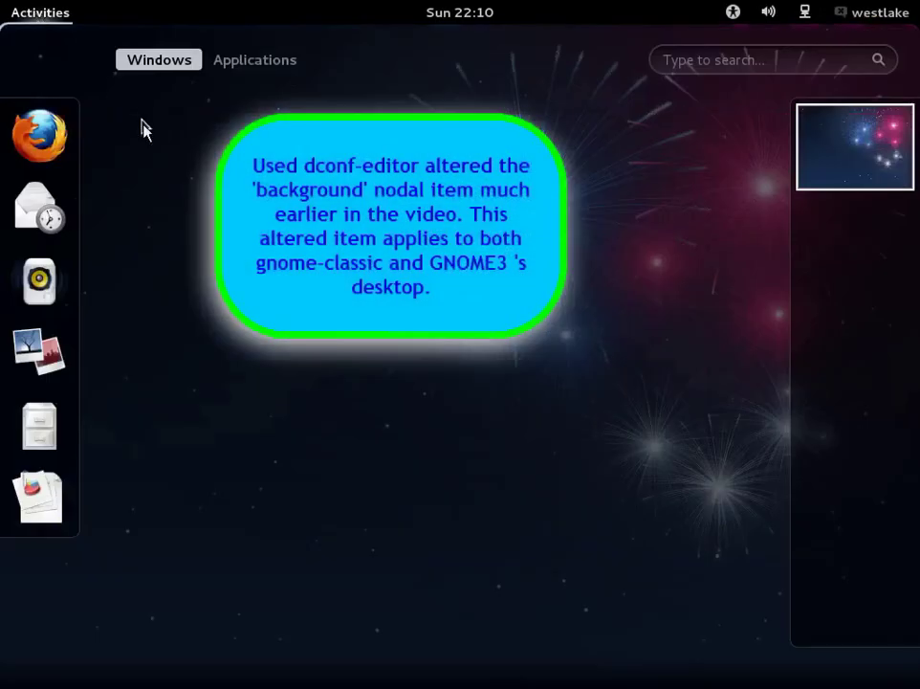
Step: Shut down the computer with Power Off from the GNOME Shell user menu
{"action": "left_click", "coordinate": [242, 61]}
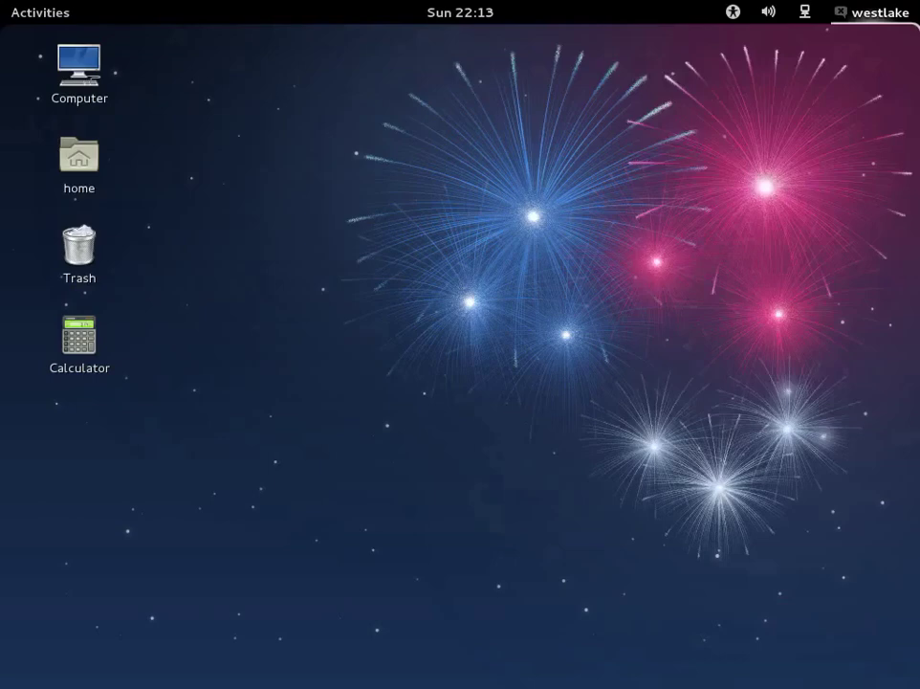
{"action": "left_click", "coordinate": [871, 12]}
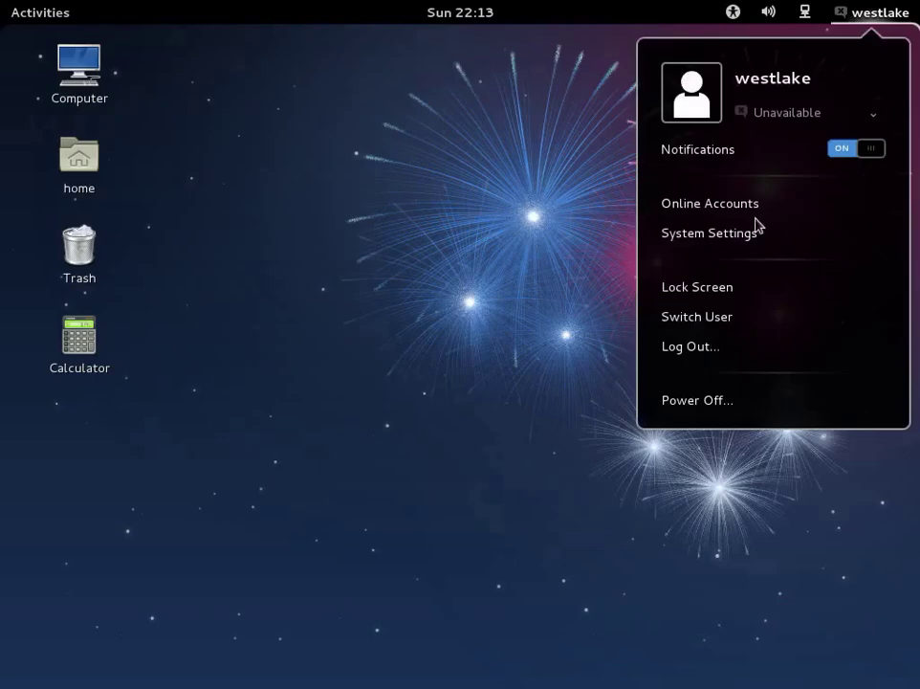
{"action": "left_click", "coordinate": [698, 400]}
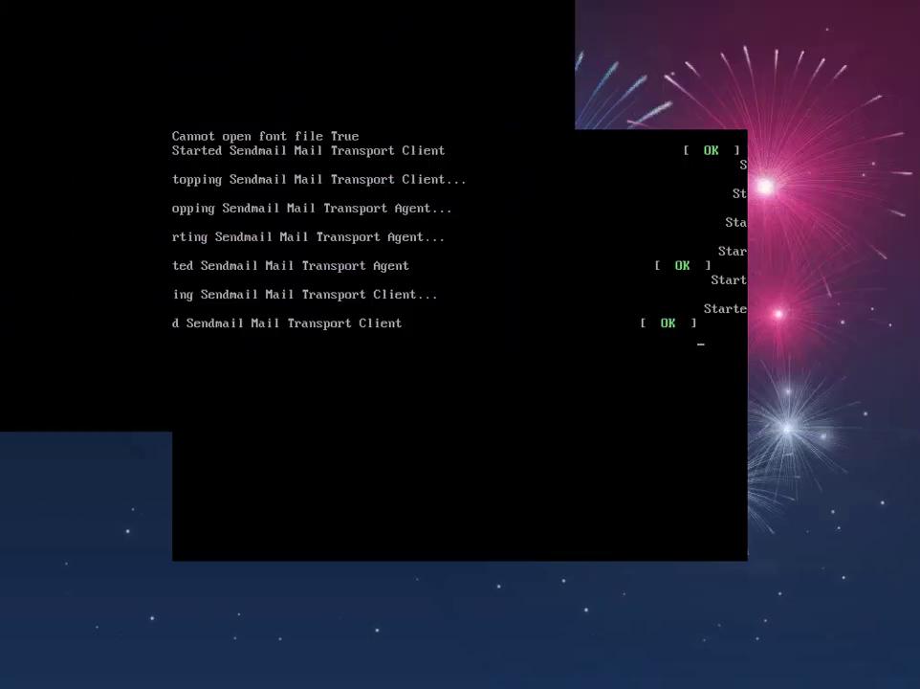